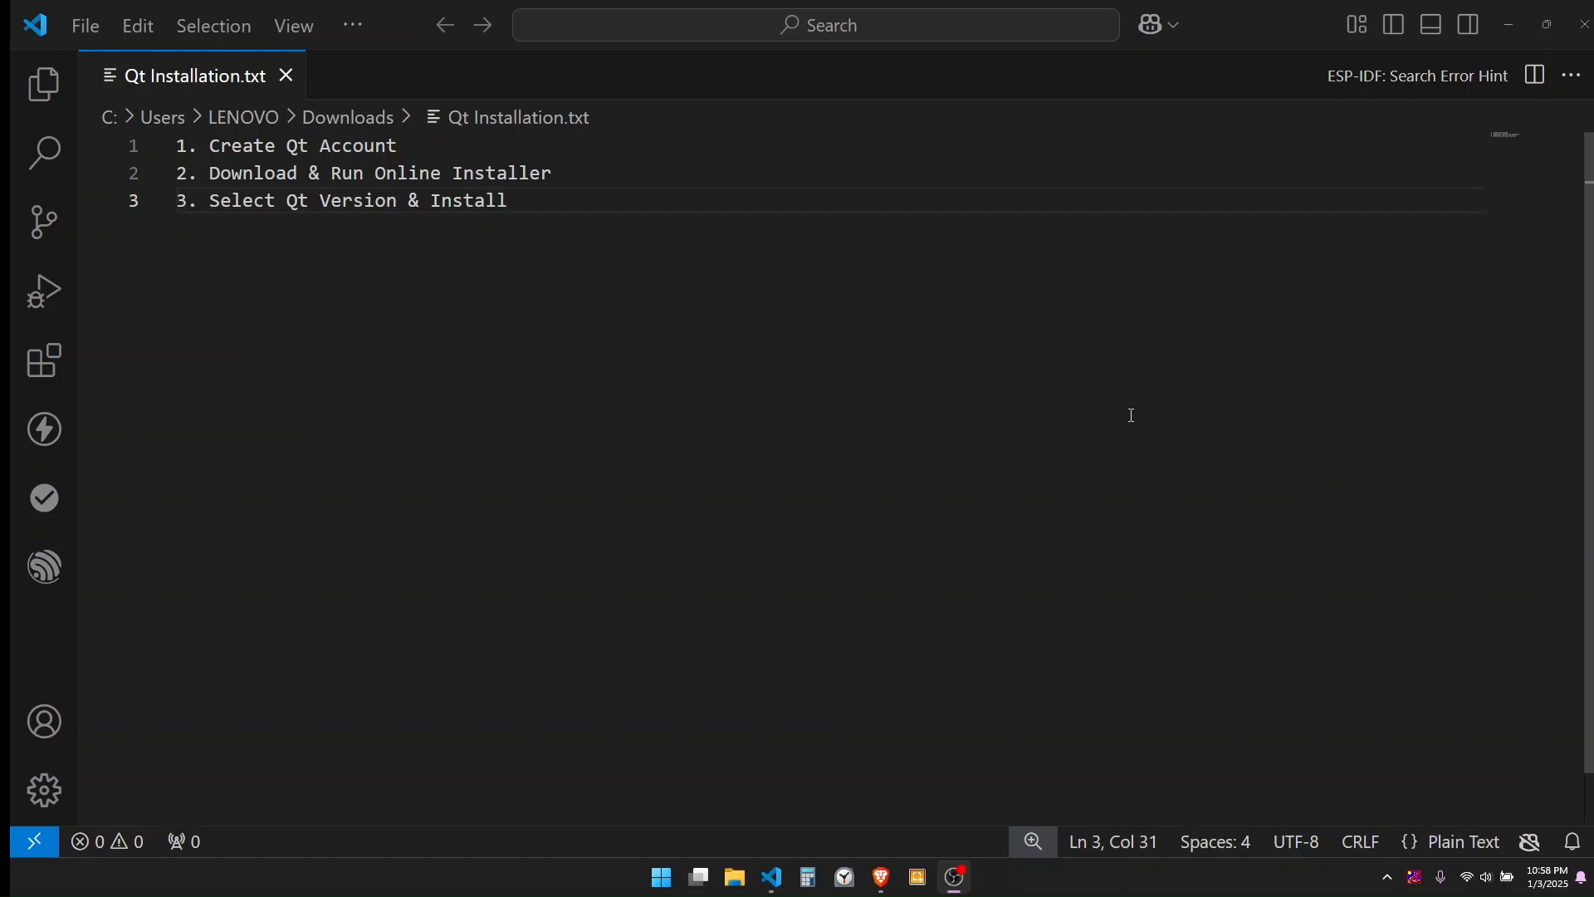
# Step: Switch to the Brave browser, search Google for "qt", and open the account login page from the Qt website
pyautogui.hotkey('alt', 'Tab')
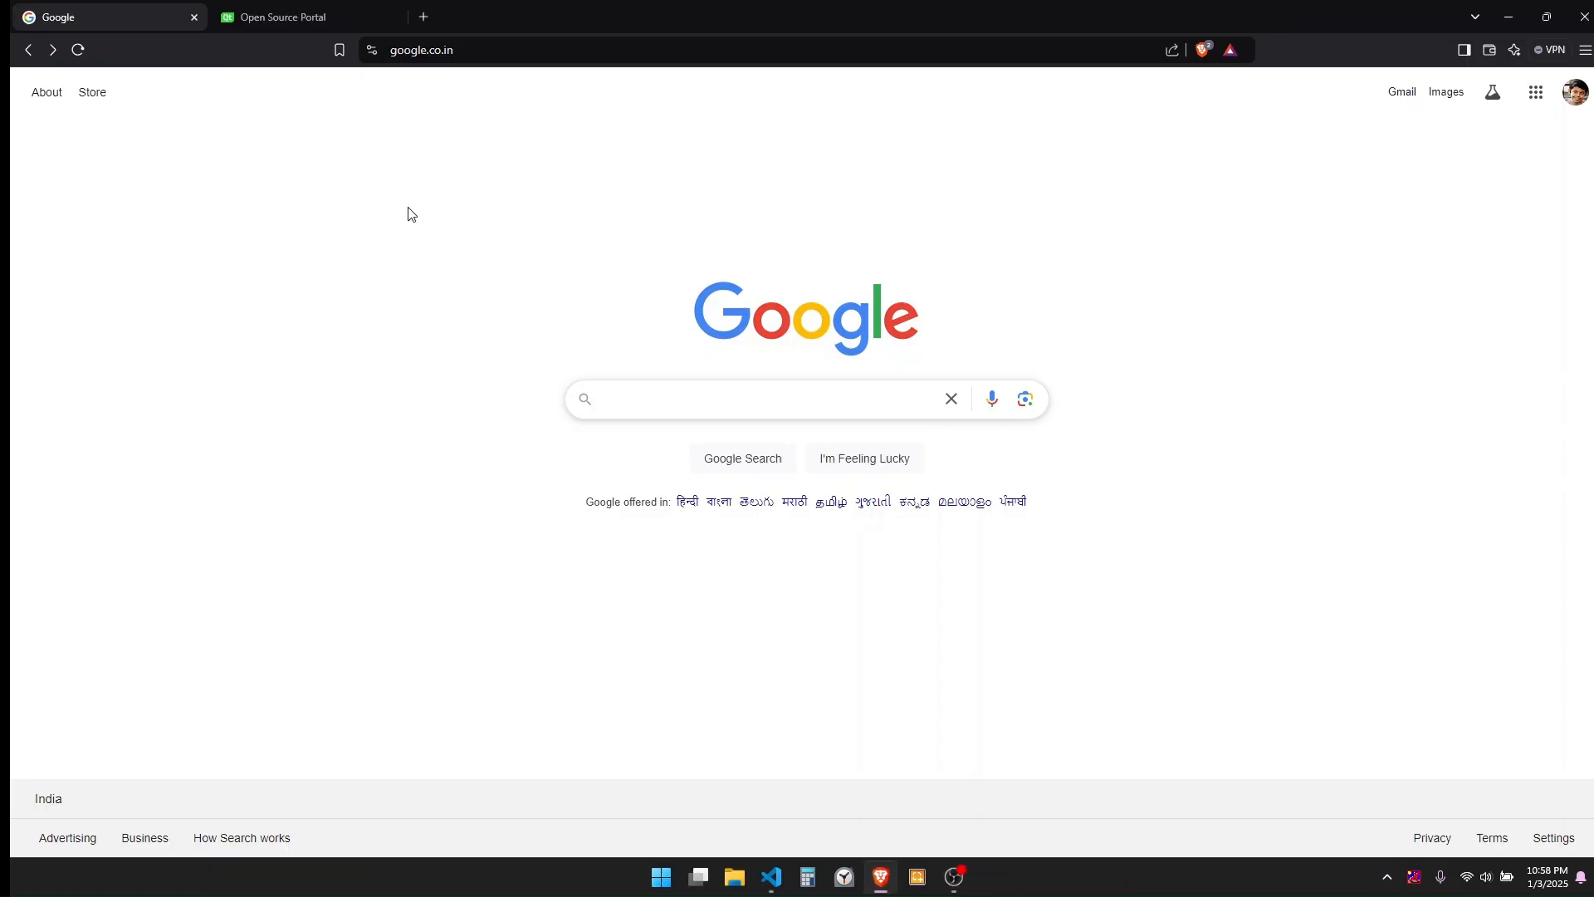
pyautogui.click(629, 406)
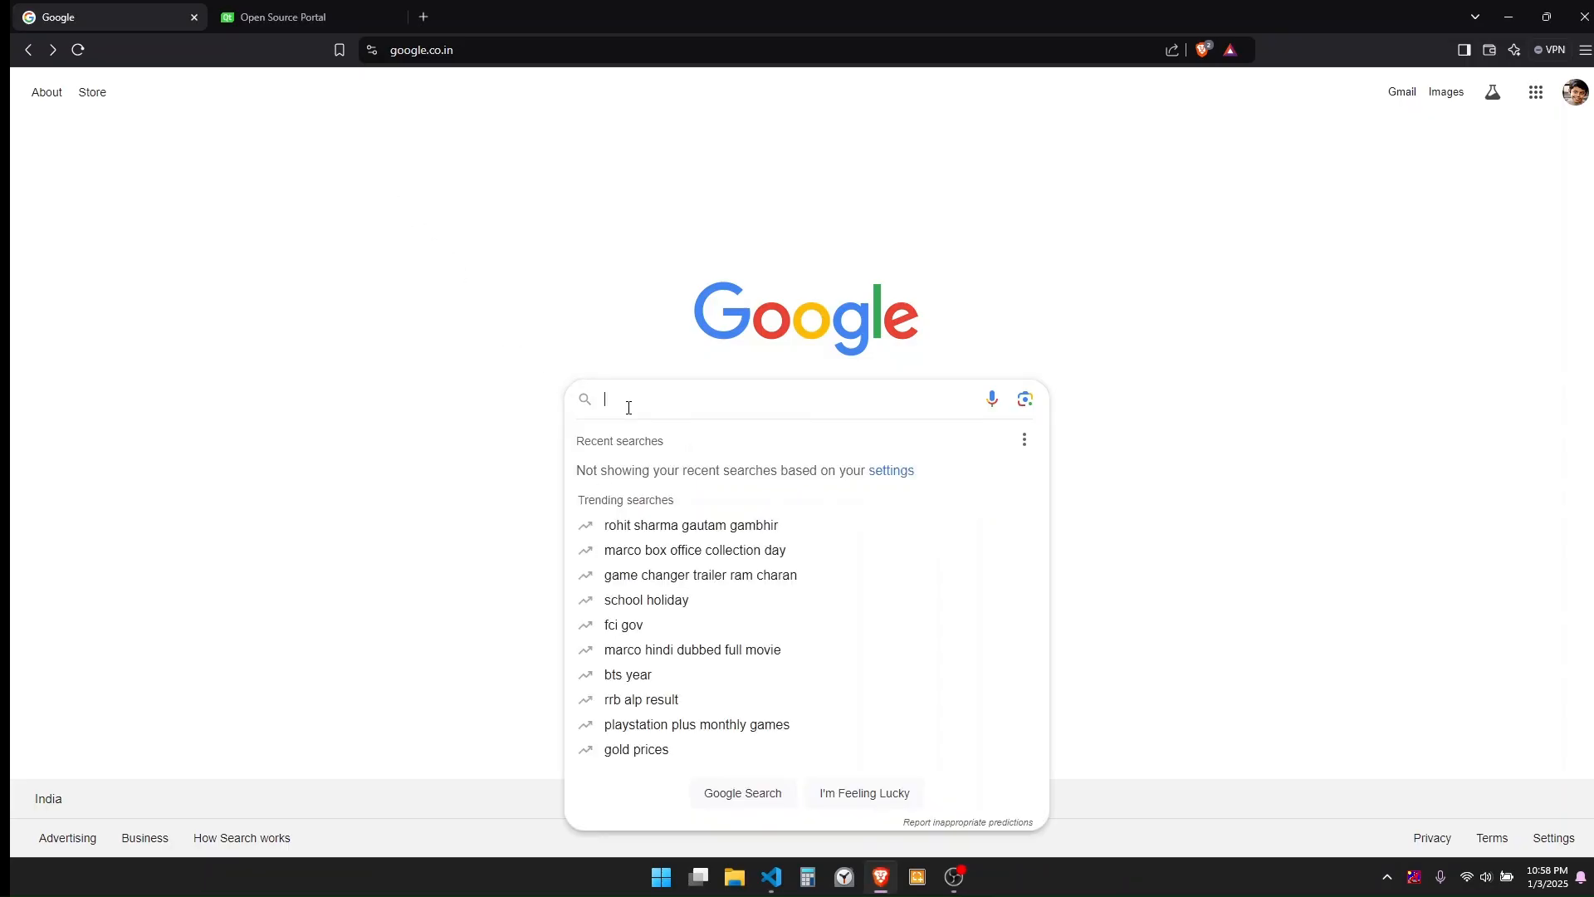
pyautogui.write('qt')
pyautogui.press('Return')
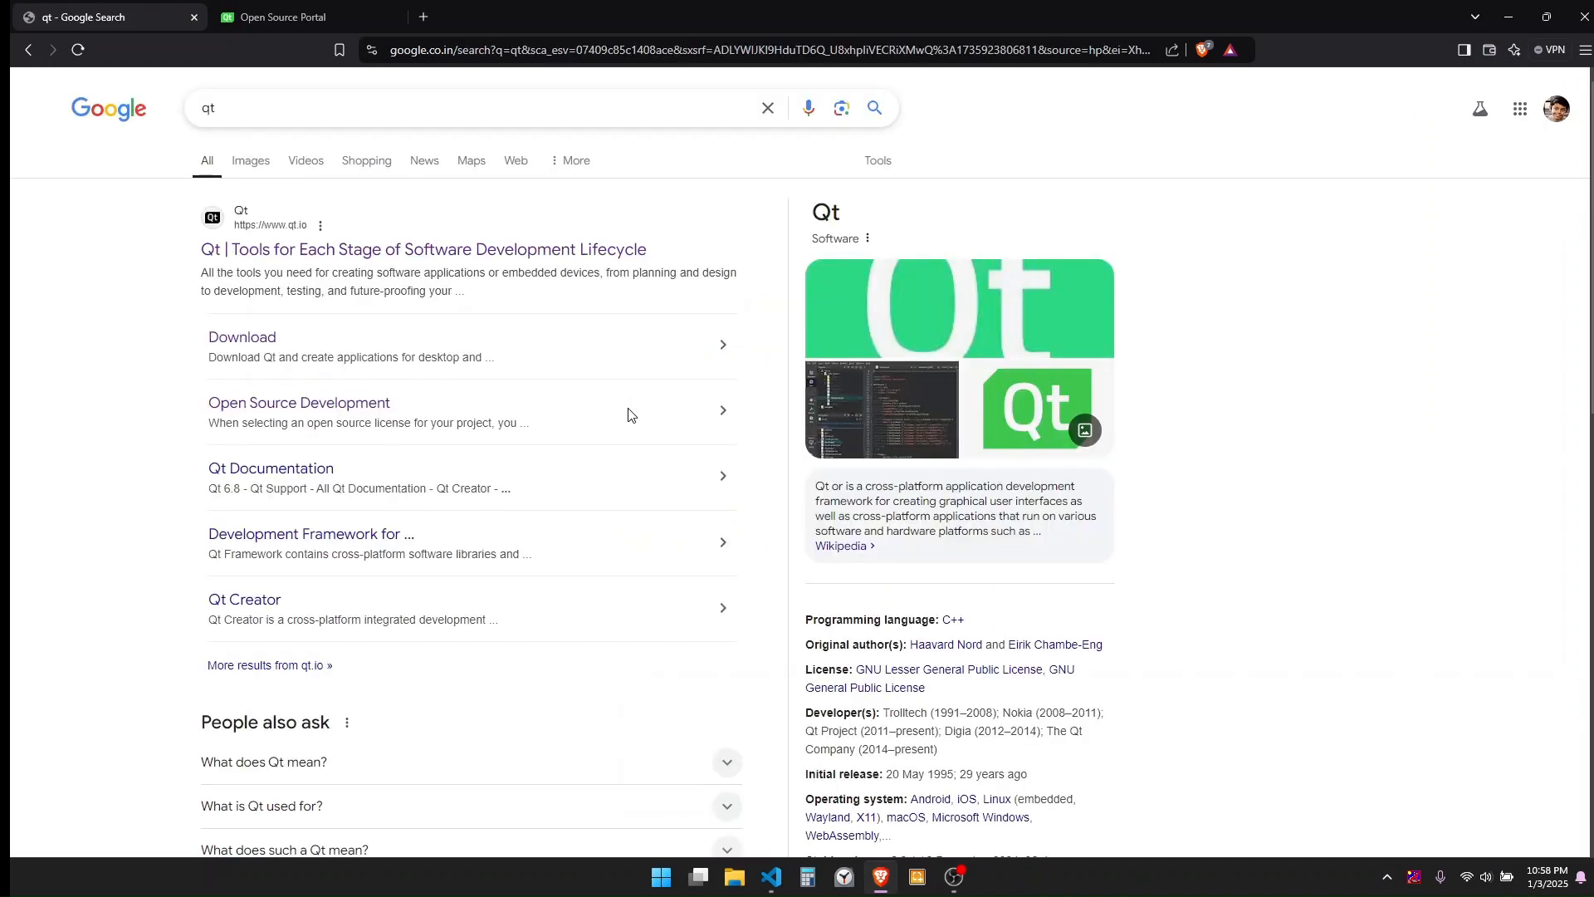
pyautogui.click(441, 249)
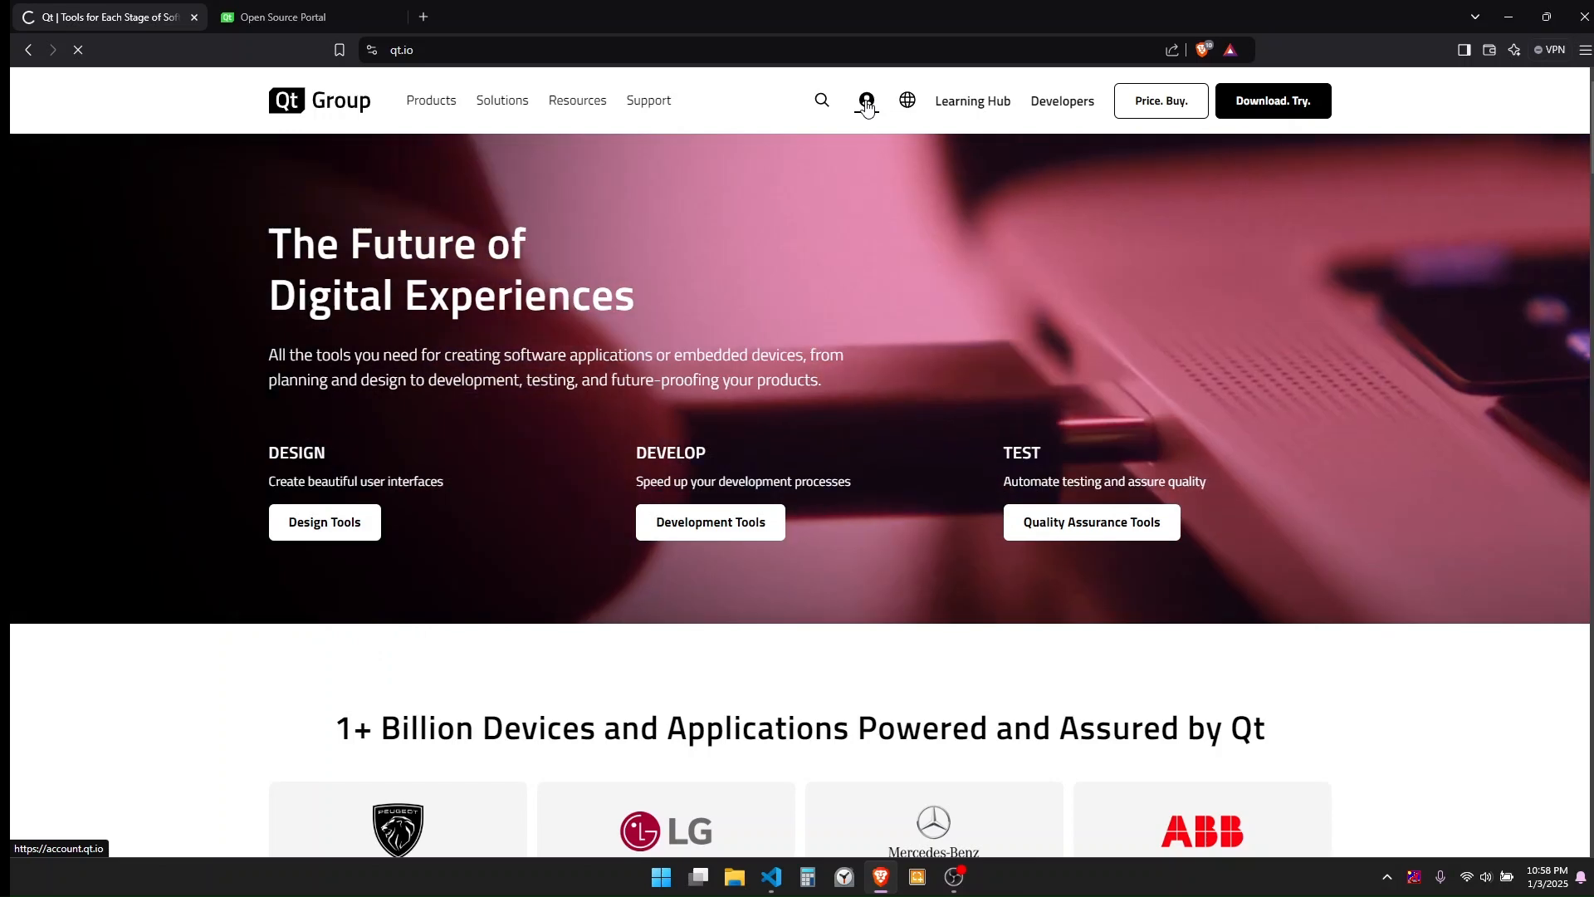
pyautogui.click(866, 101)
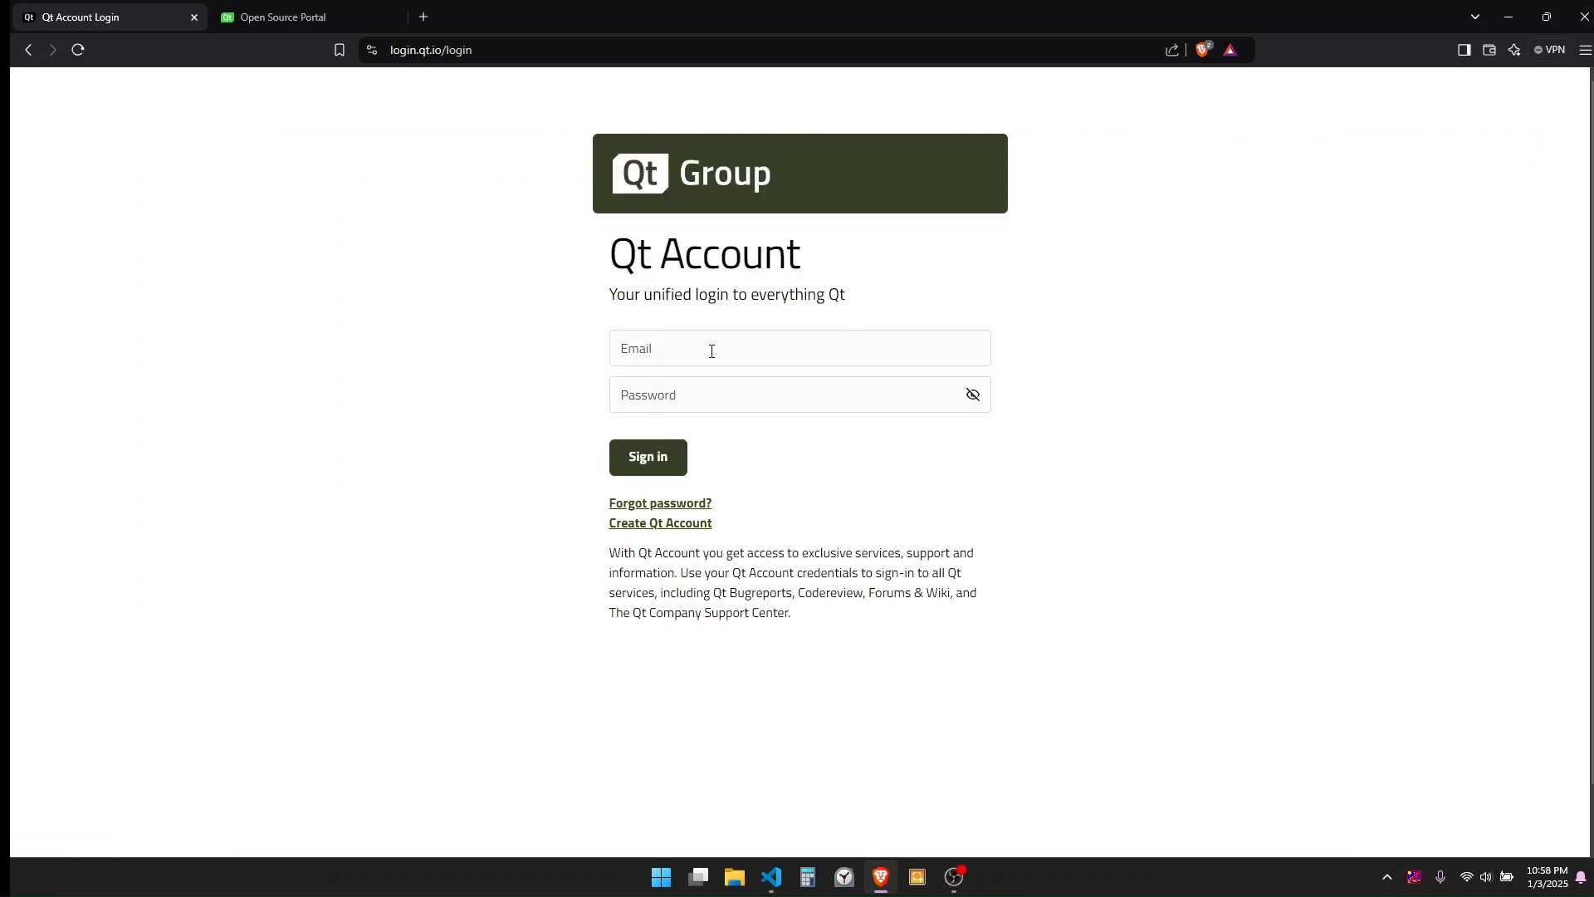
# Step: Examine the Qt Account login fields and the new-account registration form, ending on the login page
pyautogui.click(711, 351)
pyautogui.click(686, 398)
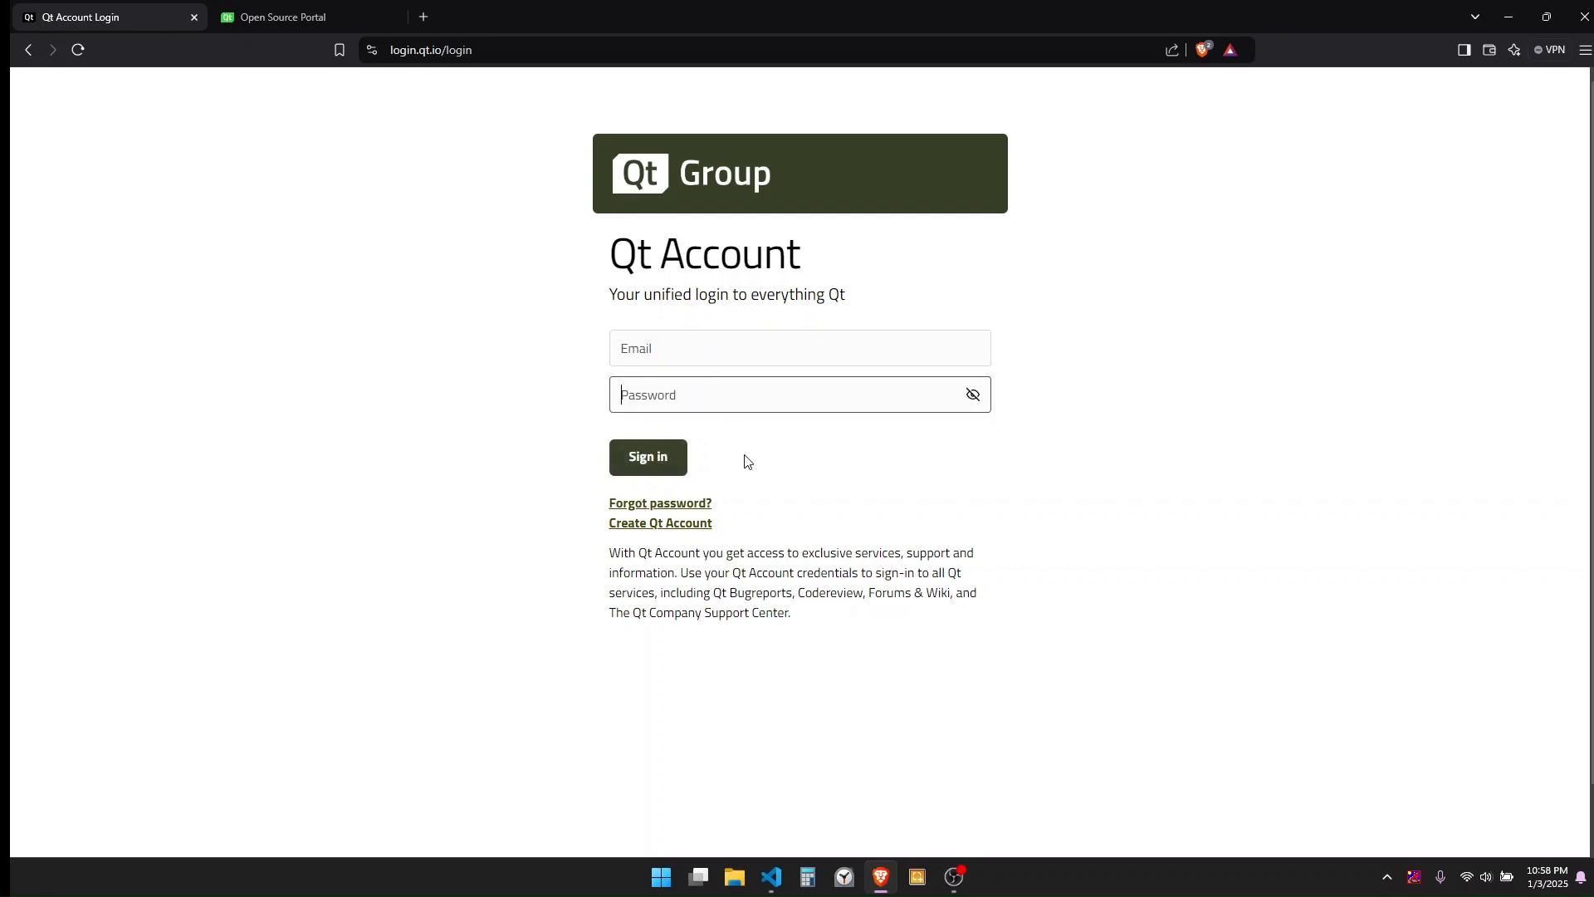
pyautogui.click(677, 525)
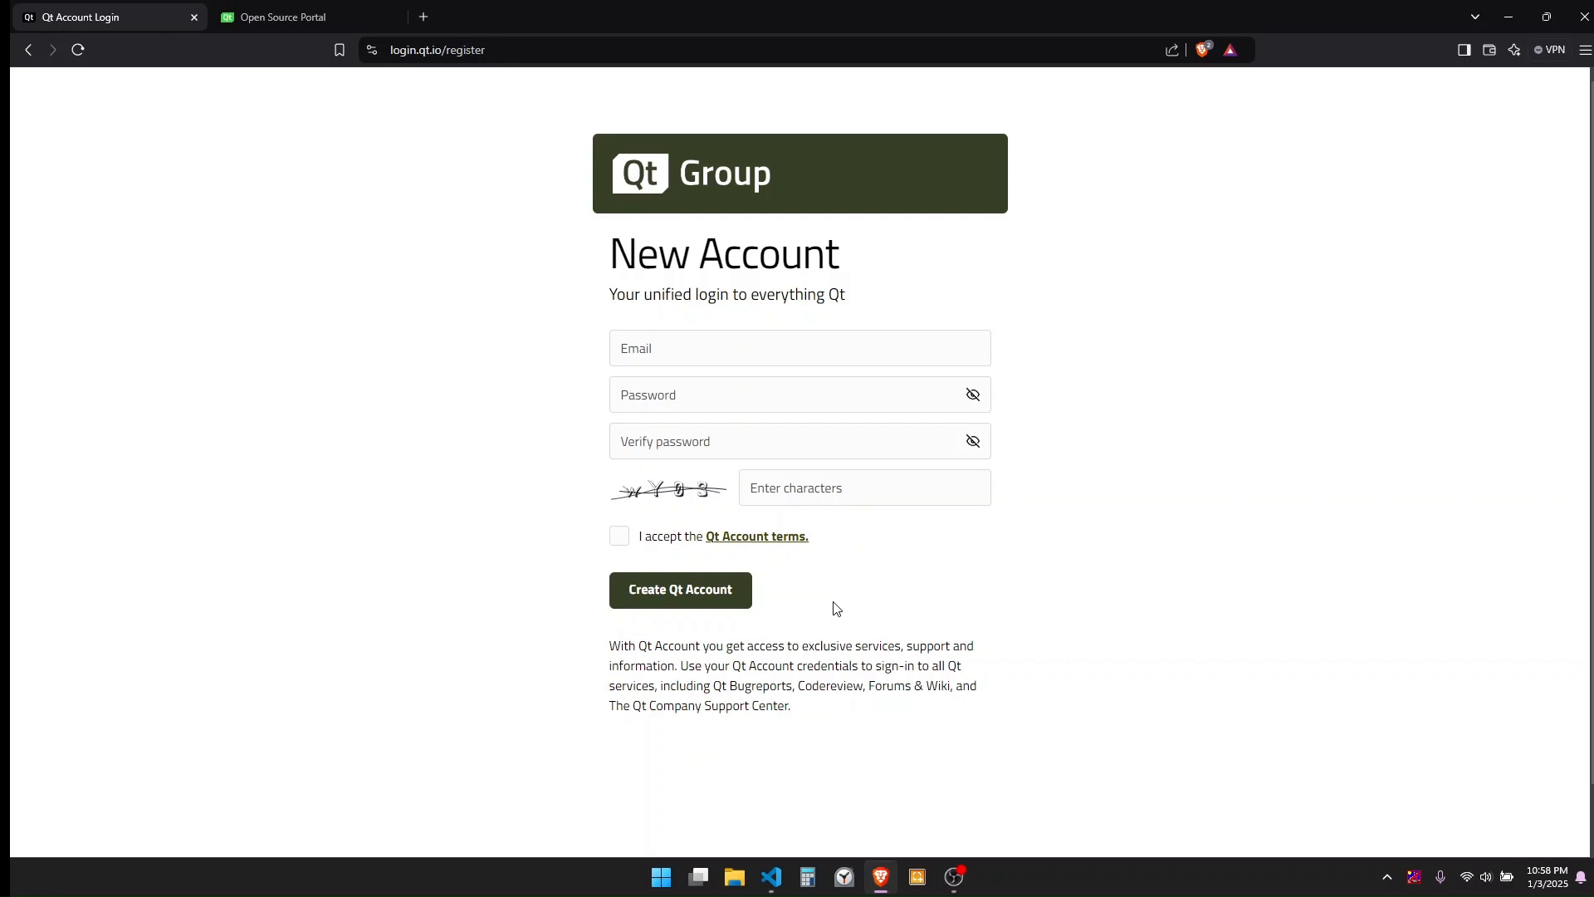
pyautogui.click(681, 342)
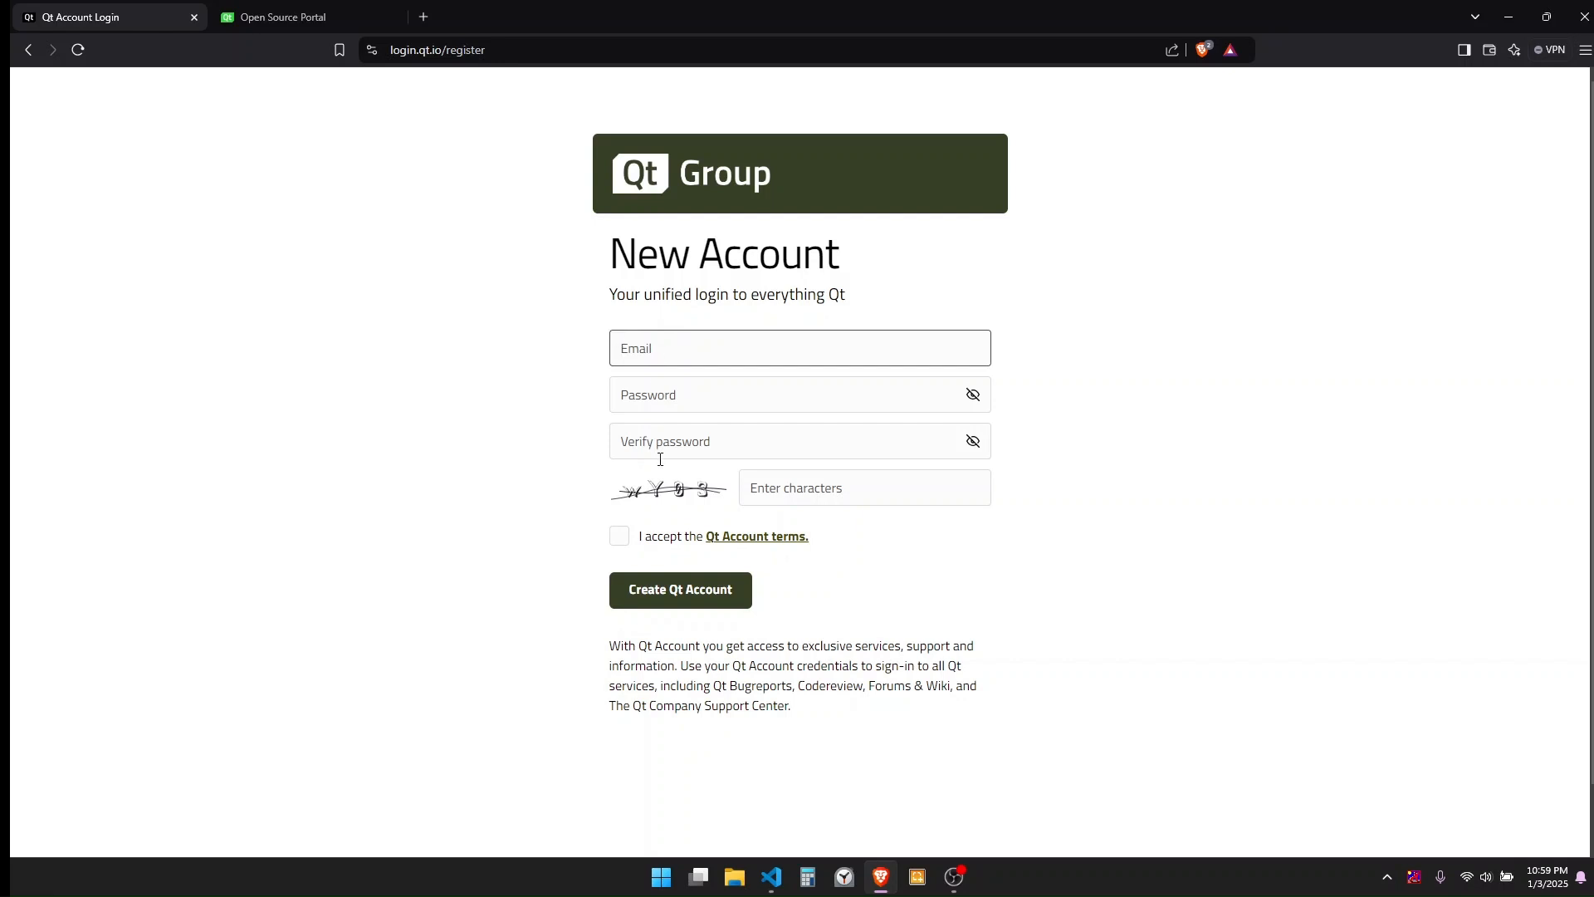
pyautogui.click(31, 52)
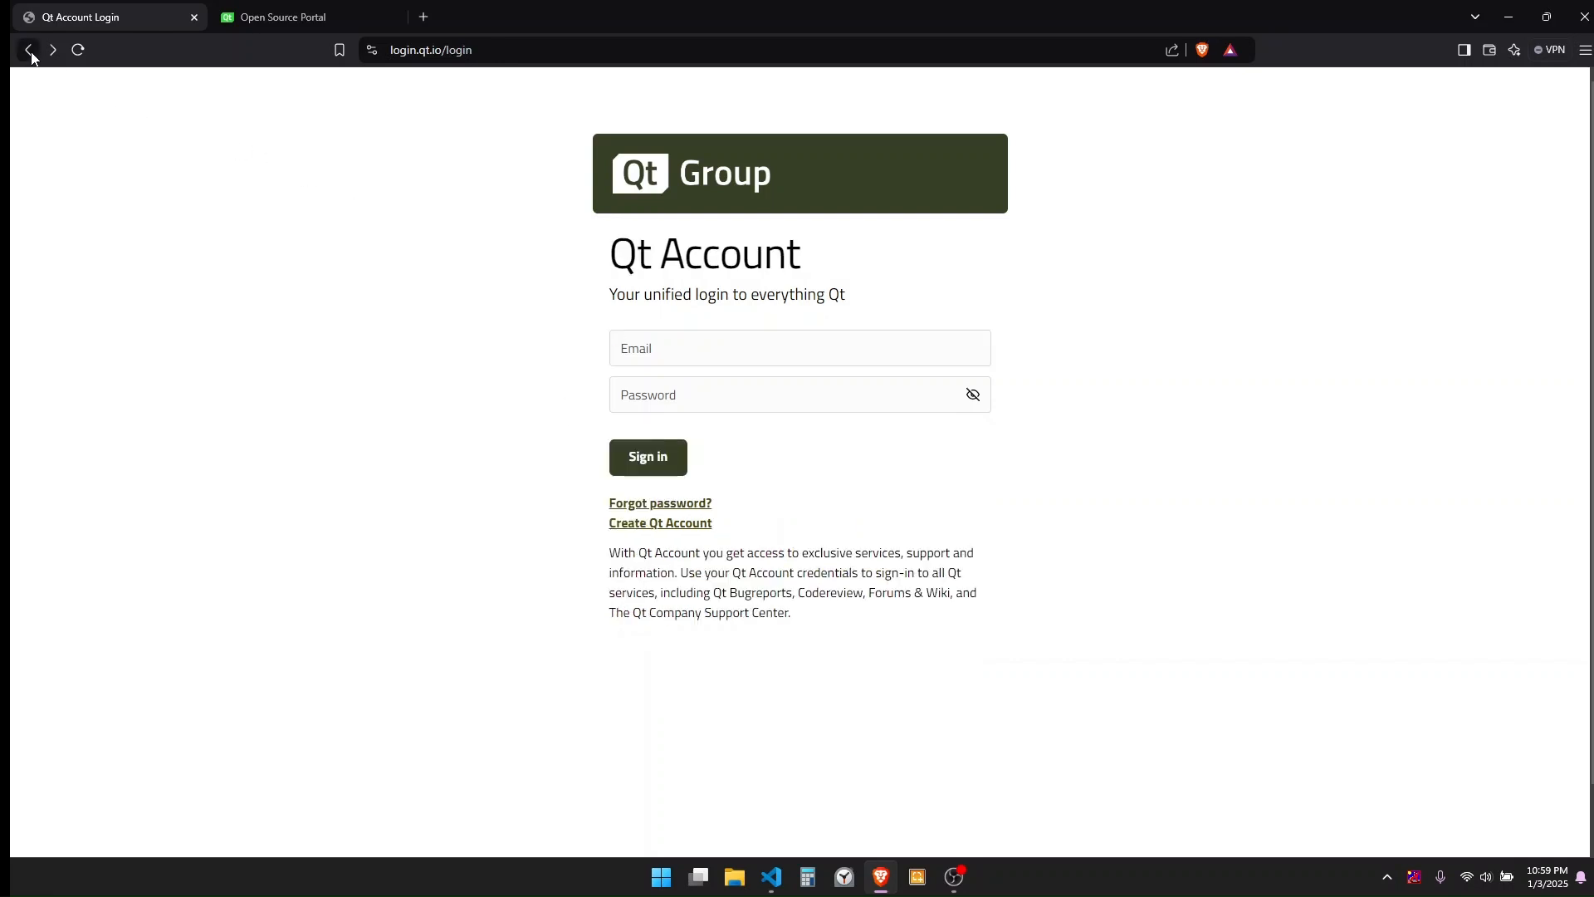
pyautogui.click(714, 351)
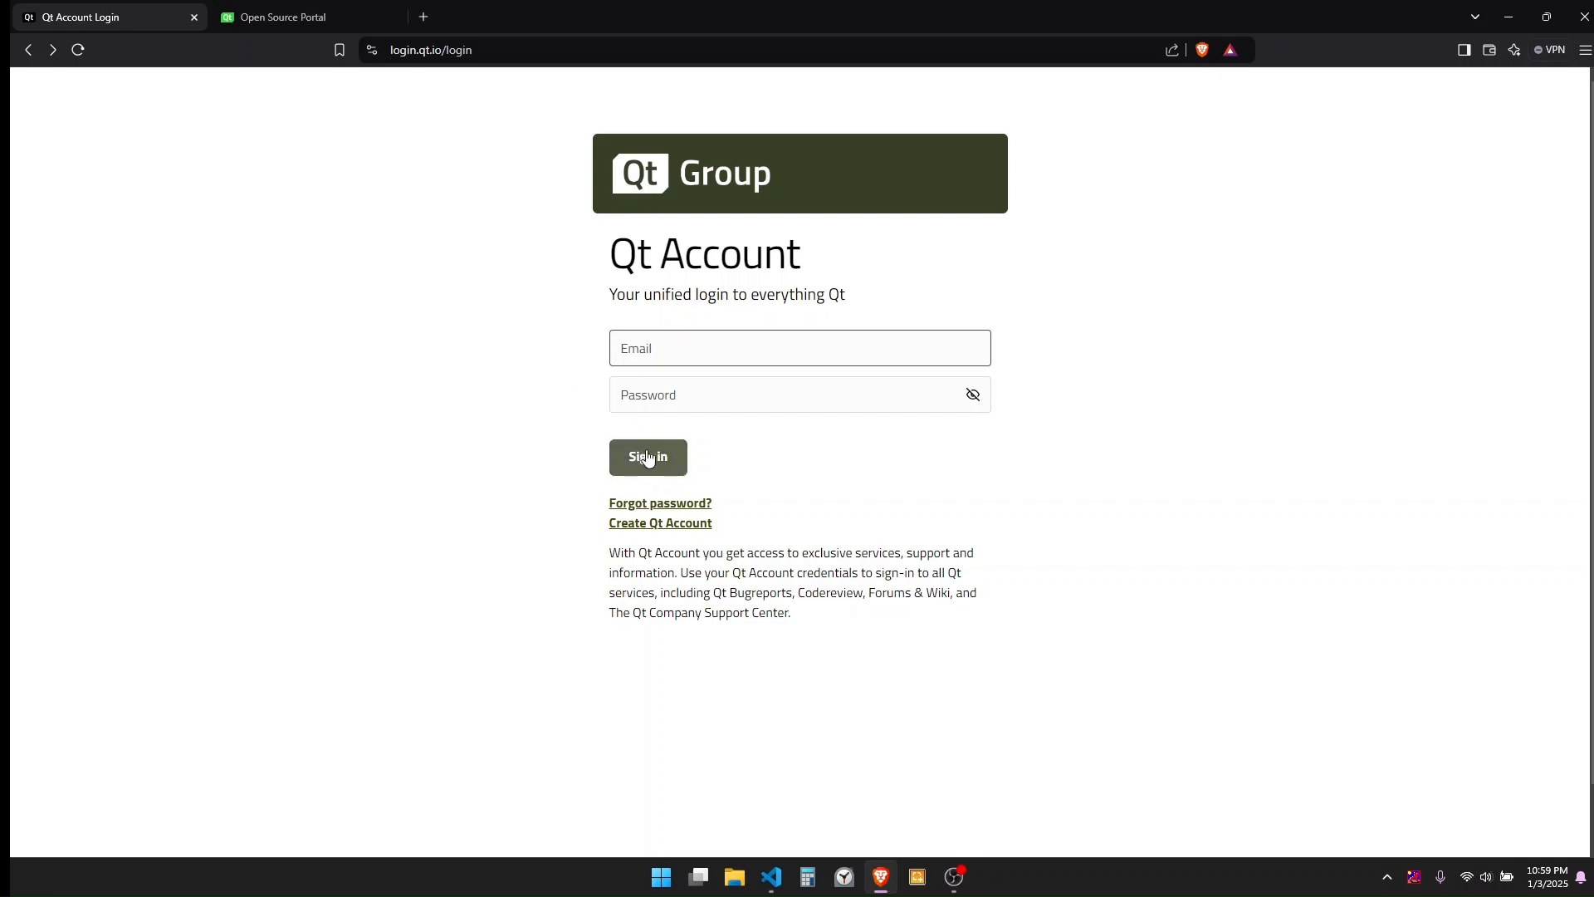
# Step: Go from the Open Source Portal's open source download link to the Qt Online Installer download page
pyautogui.click(274, 15)
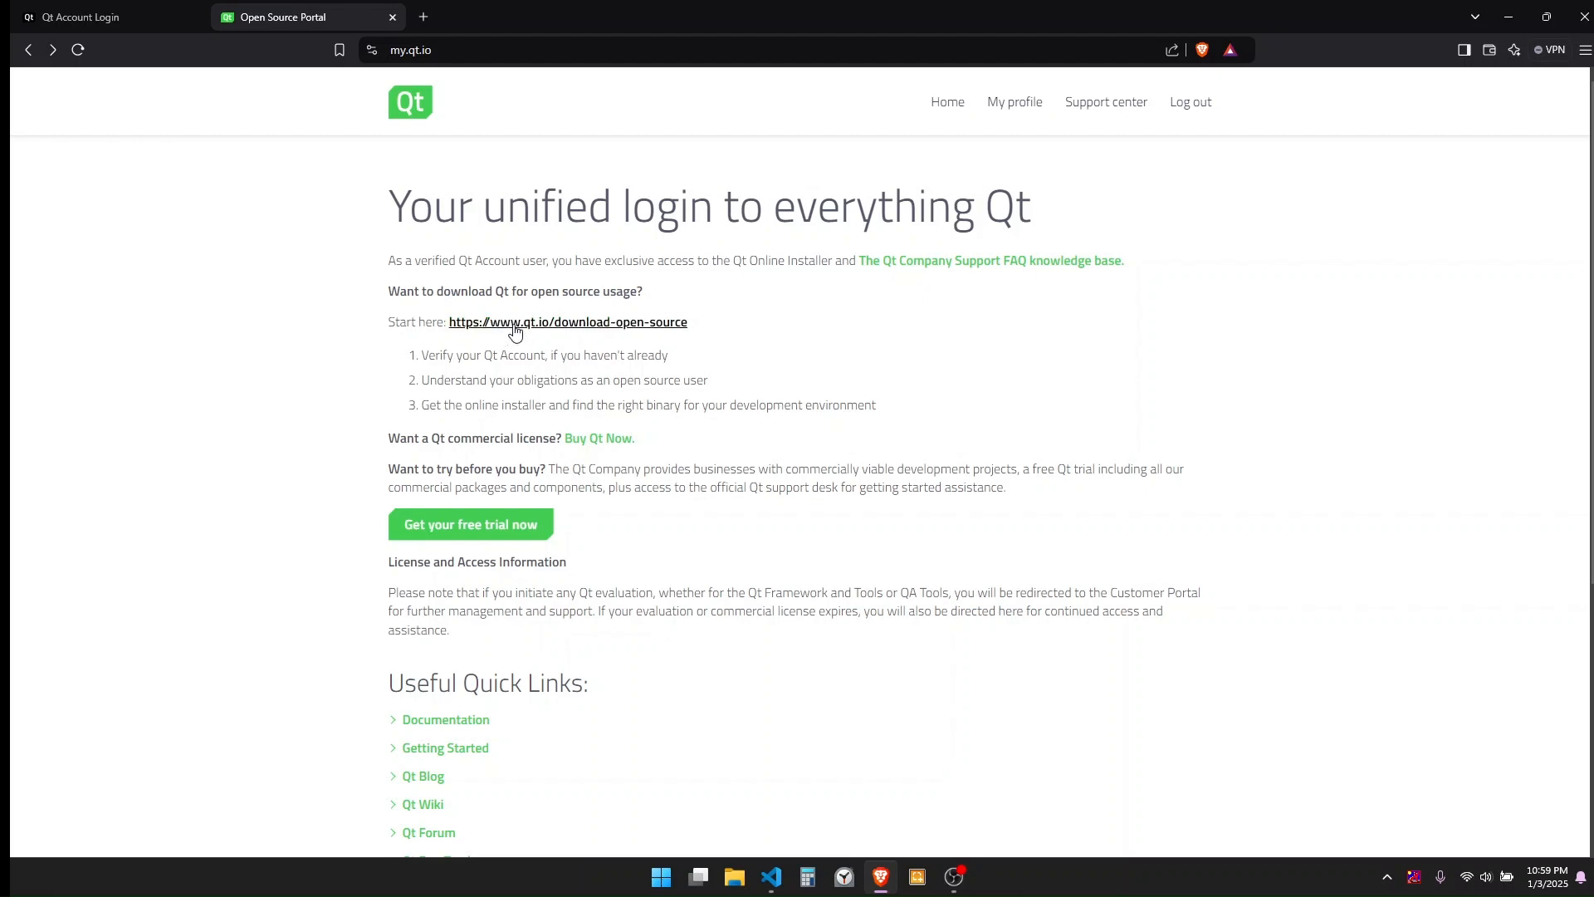
pyautogui.click(612, 328)
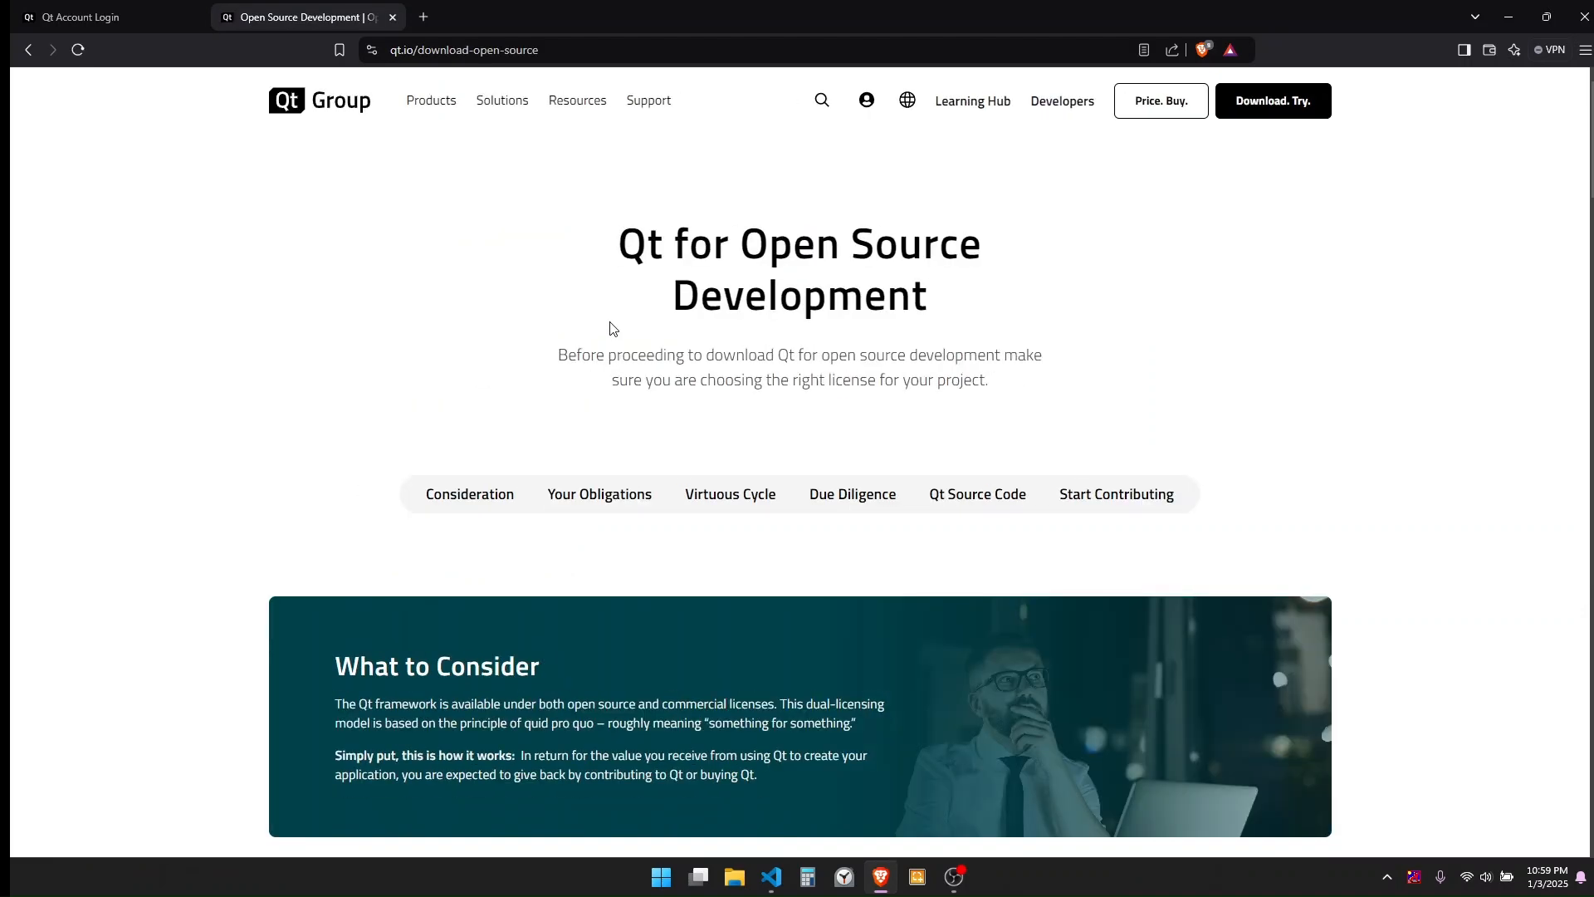
pyautogui.scroll(-15, 612, 329)
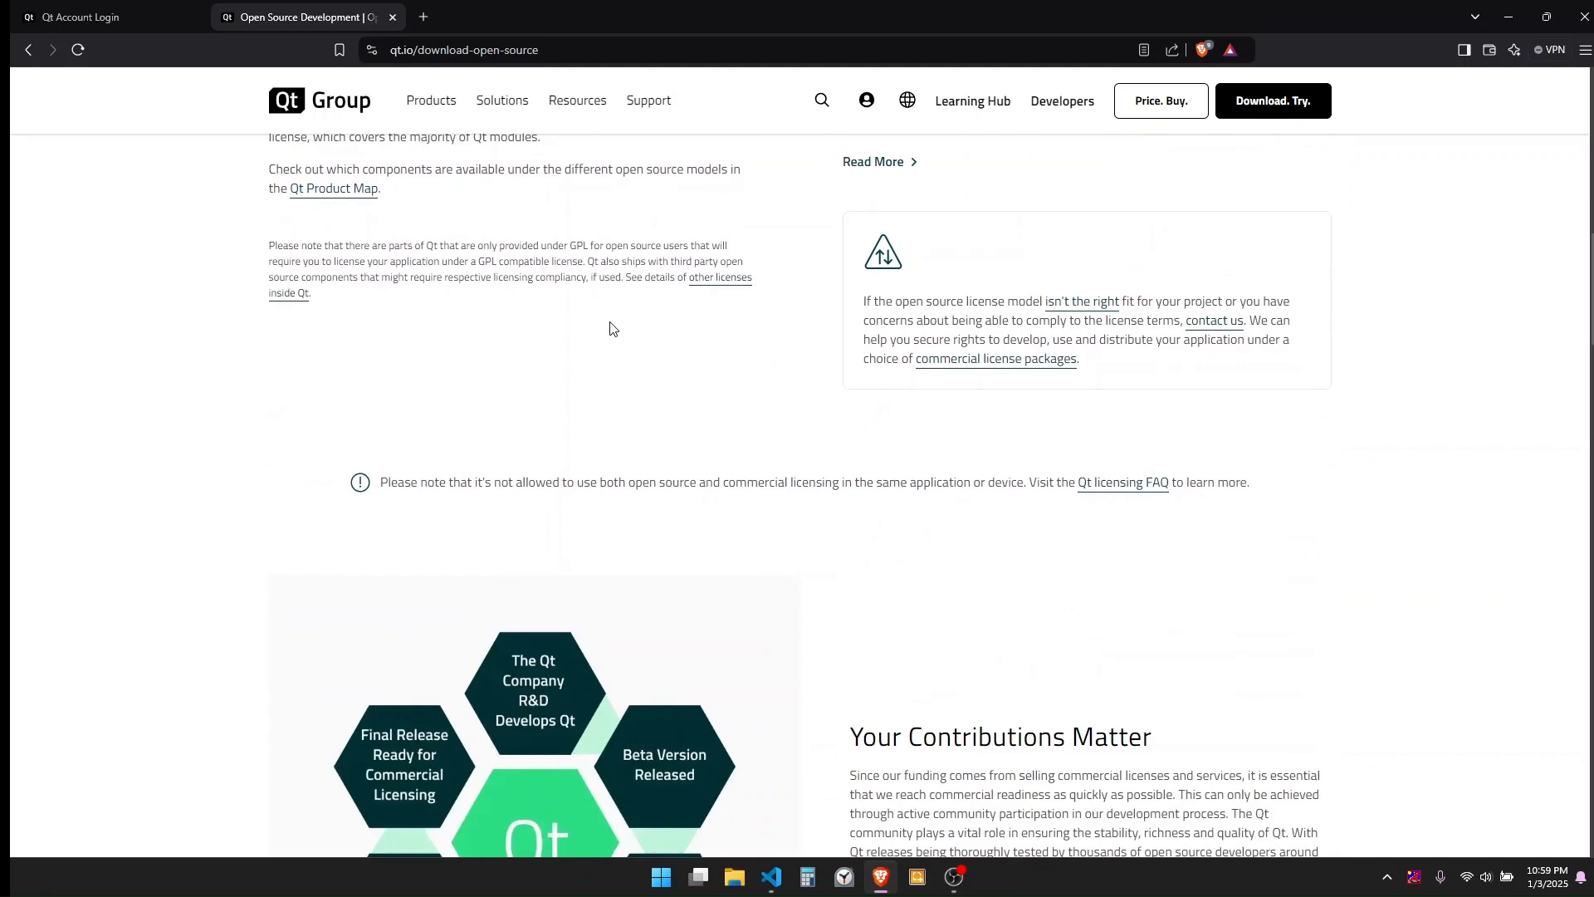
pyautogui.scroll(-5, 609, 326)
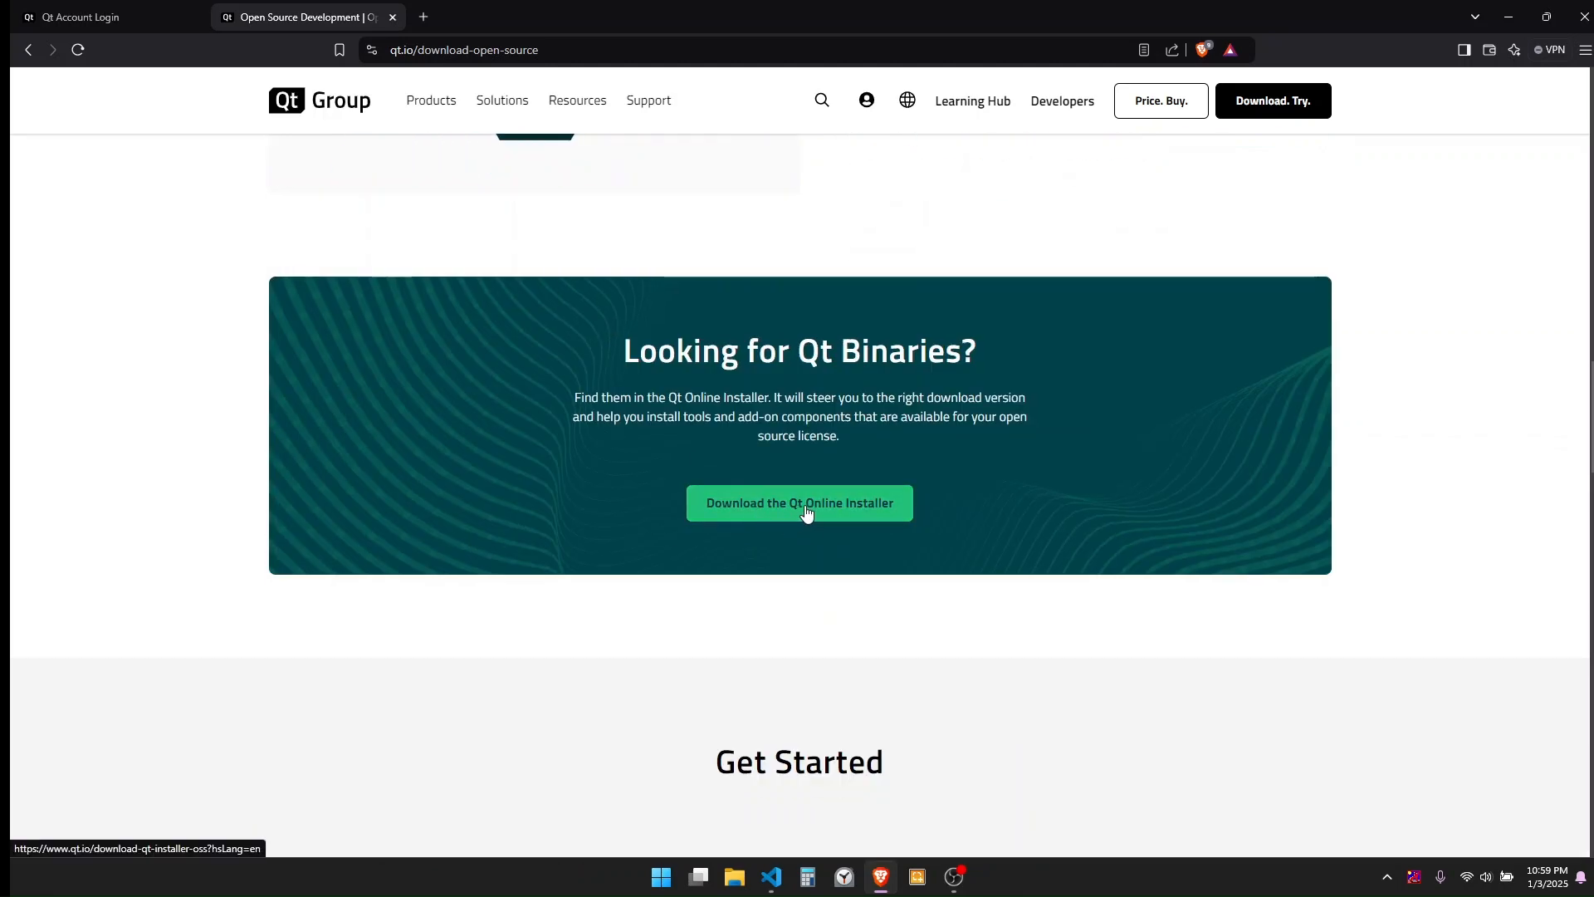
pyautogui.click(855, 515)
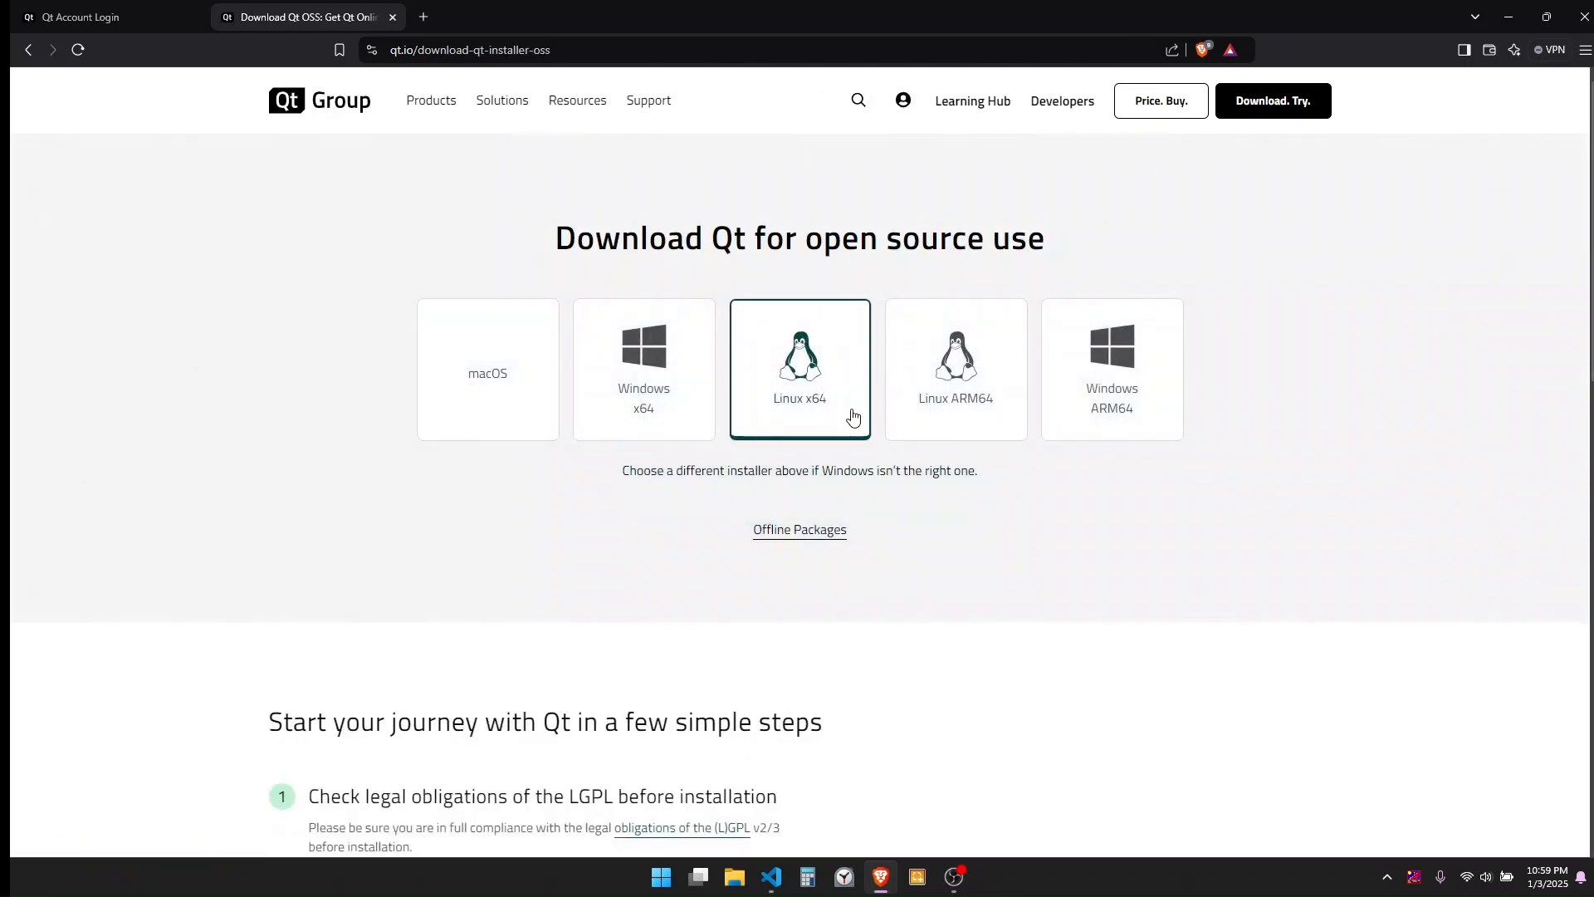
# Step: Download the Windows x64 Qt Online Installer as qt-online-installer-windows-x64-4.8.1.exe to the Downloads folder
pyautogui.click(665, 368)
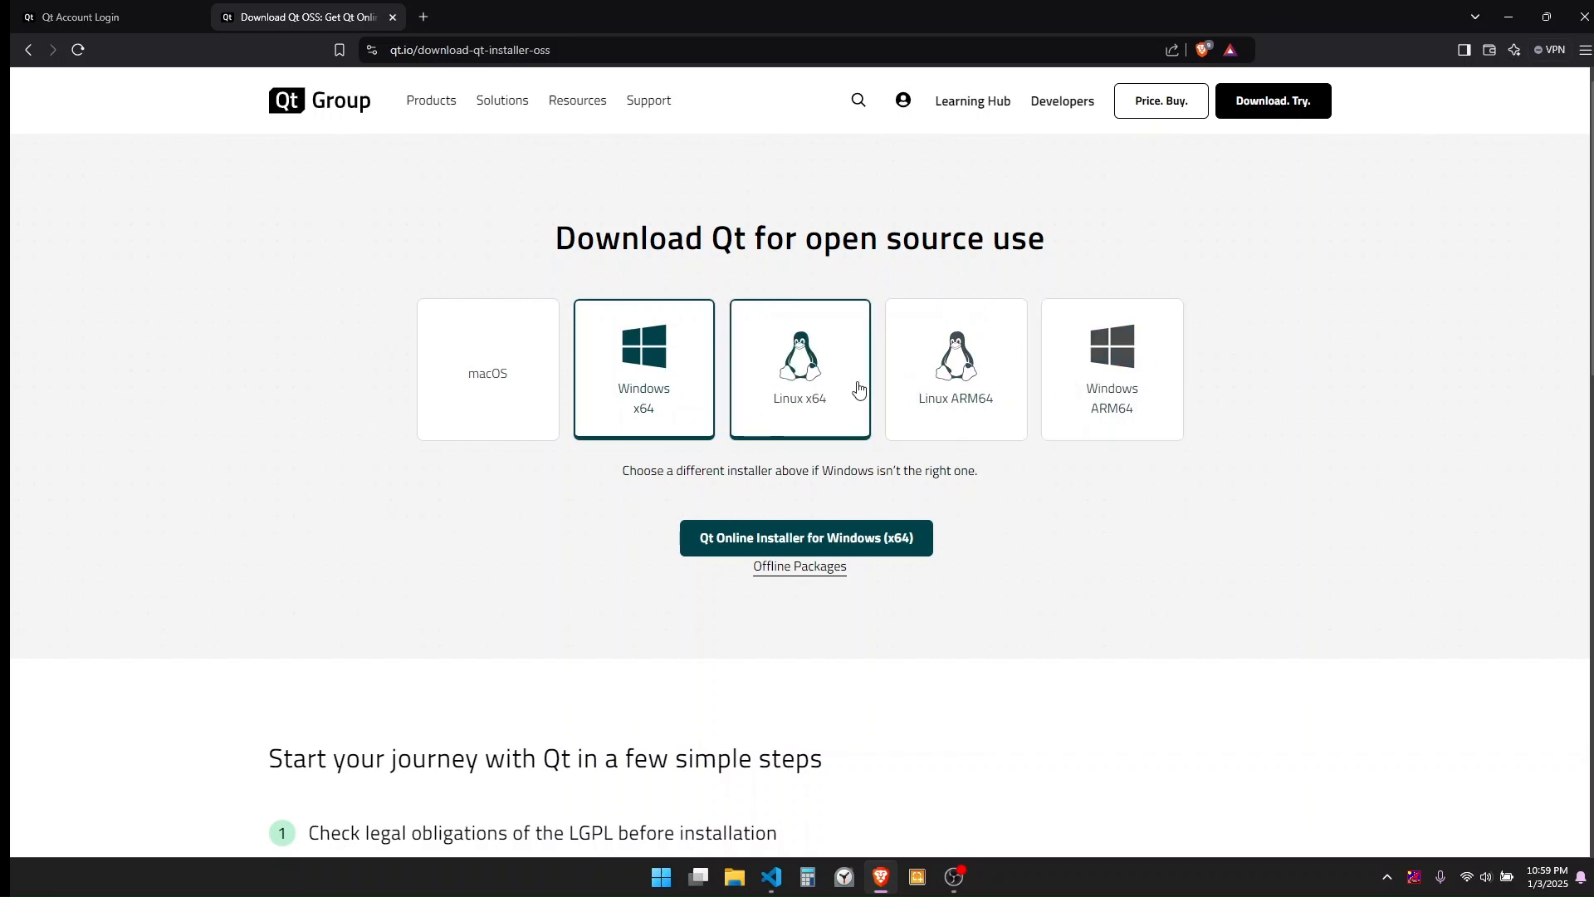
pyautogui.click(782, 540)
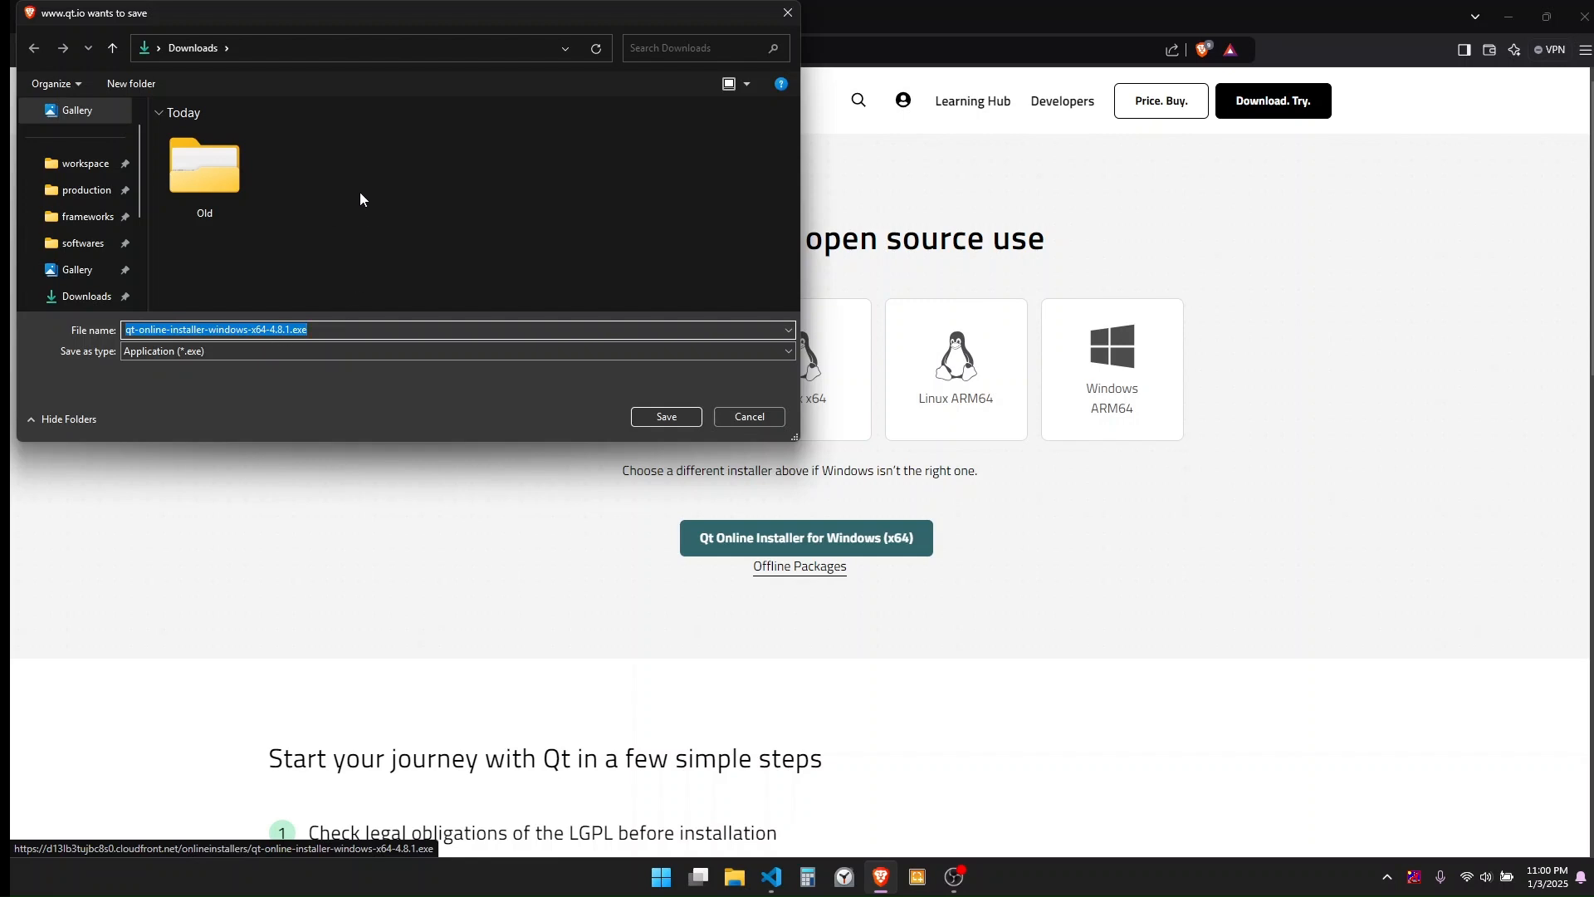
pyautogui.click(654, 420)
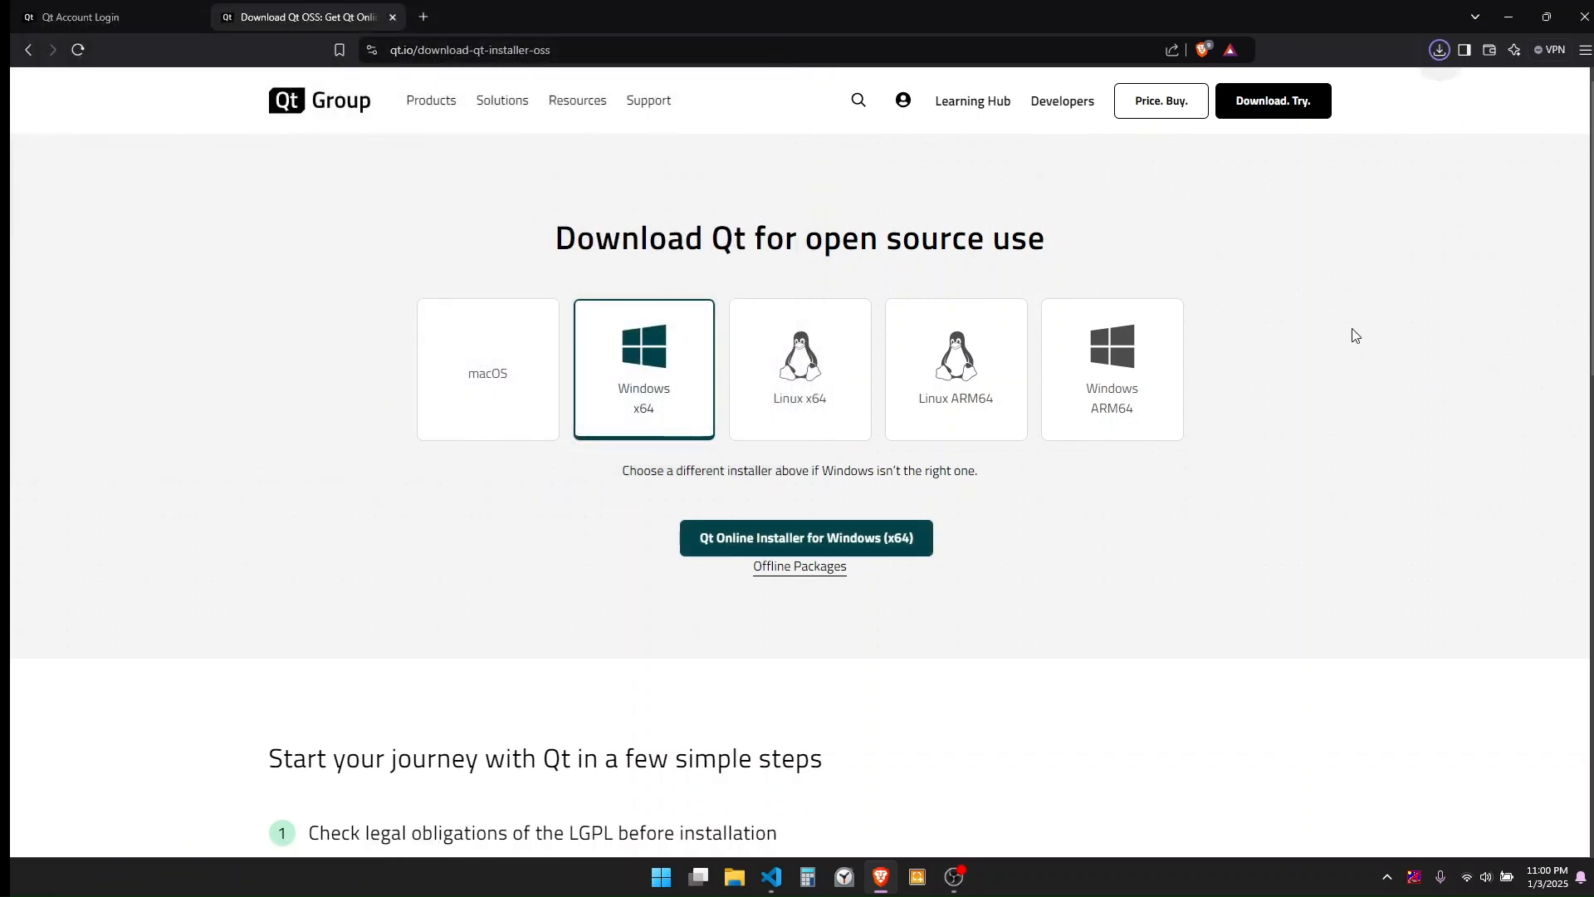
# Step: Show the downloaded qt-online-installer-windows-x64-4.8.1.exe in its folder and run it
pyautogui.click(1436, 52)
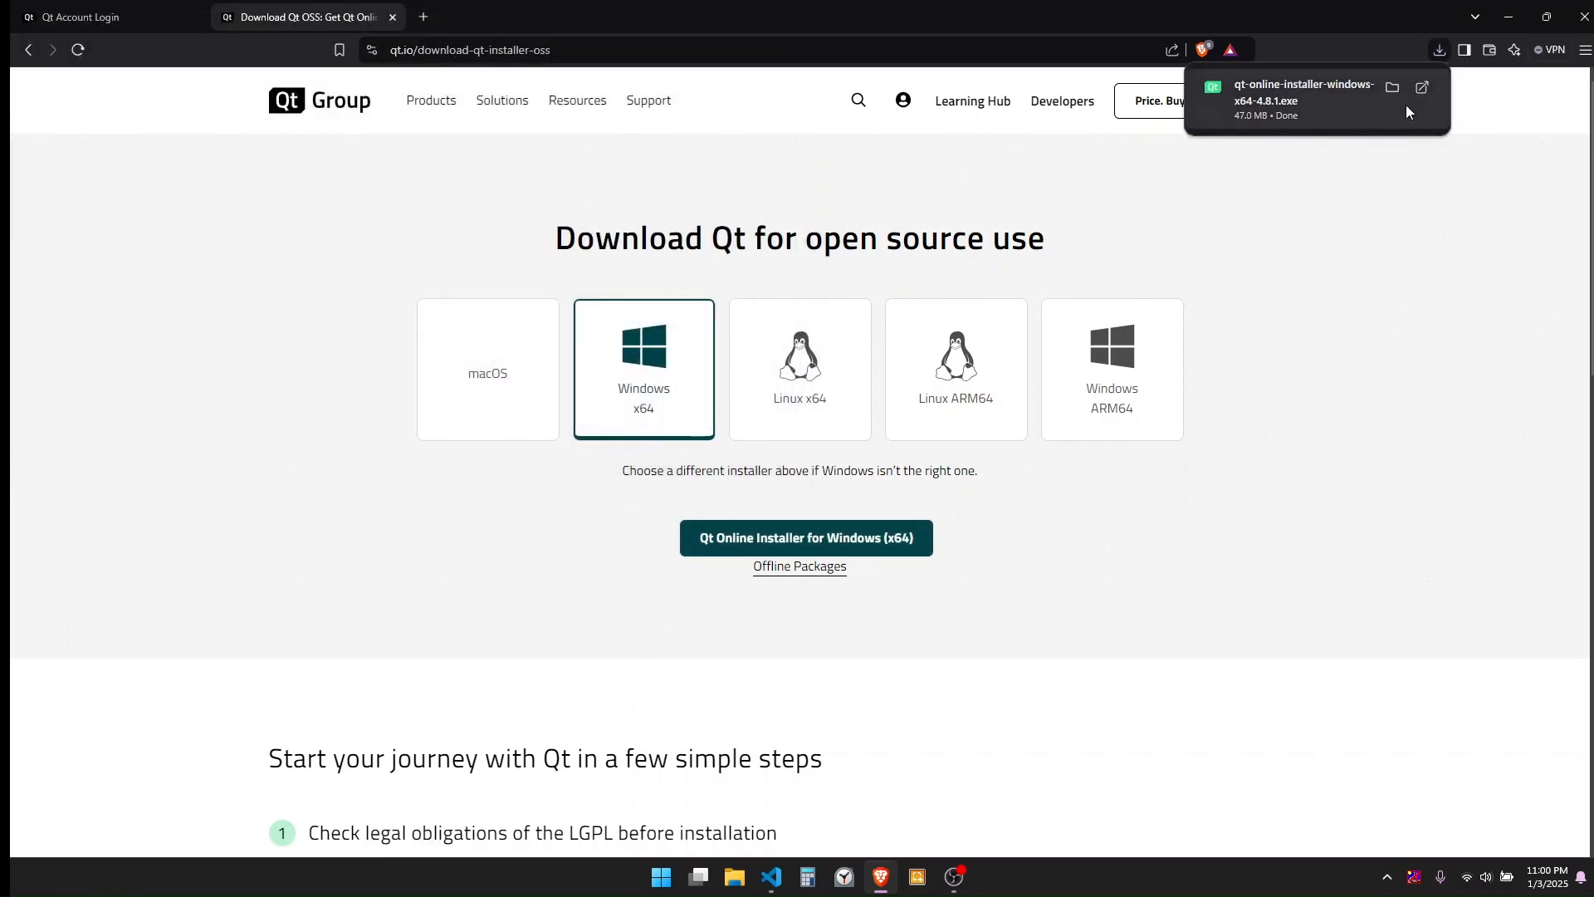
pyautogui.click(1393, 87)
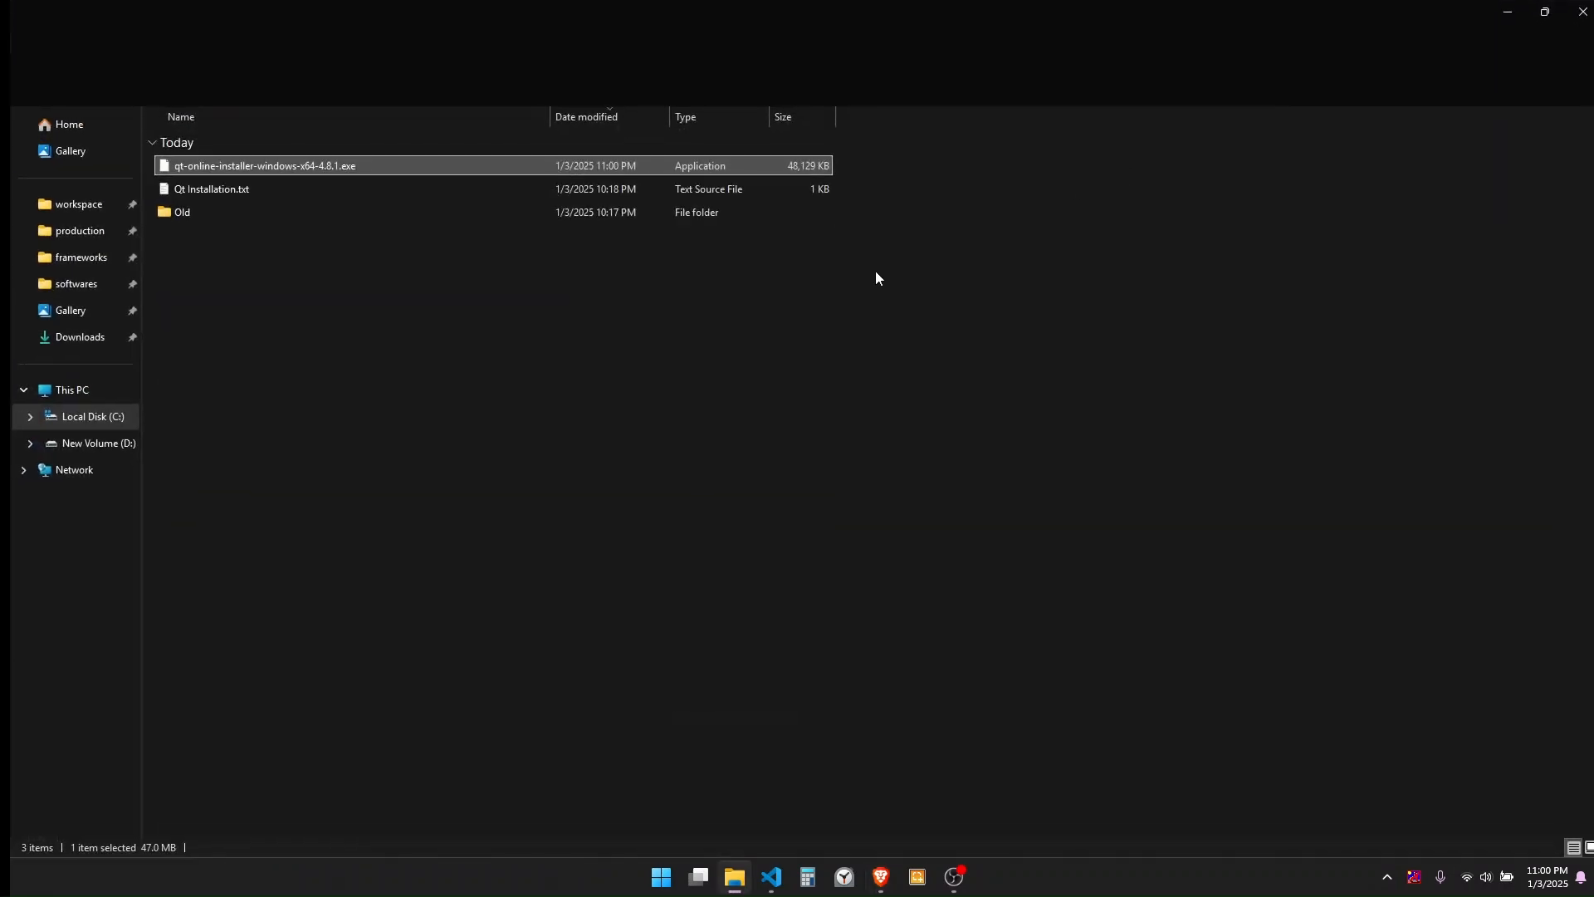
pyautogui.doubleClick(265, 165)
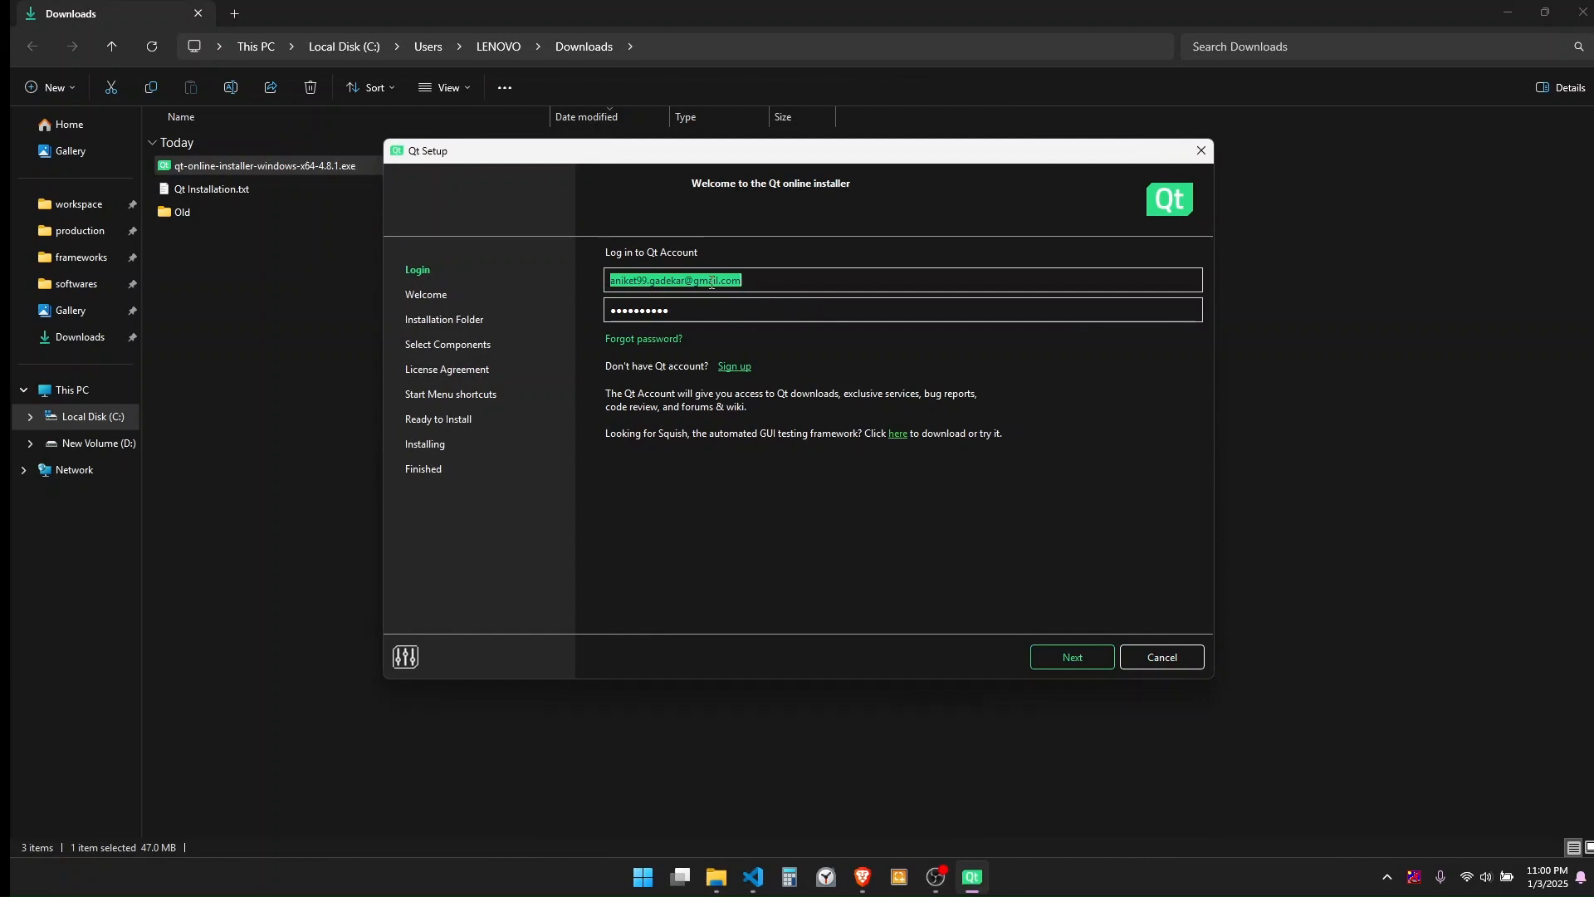
# Step: Log in with the prefilled Qt account, accept the open source obligations as an individual without a company, and continue the setup
pyautogui.click(1050, 657)
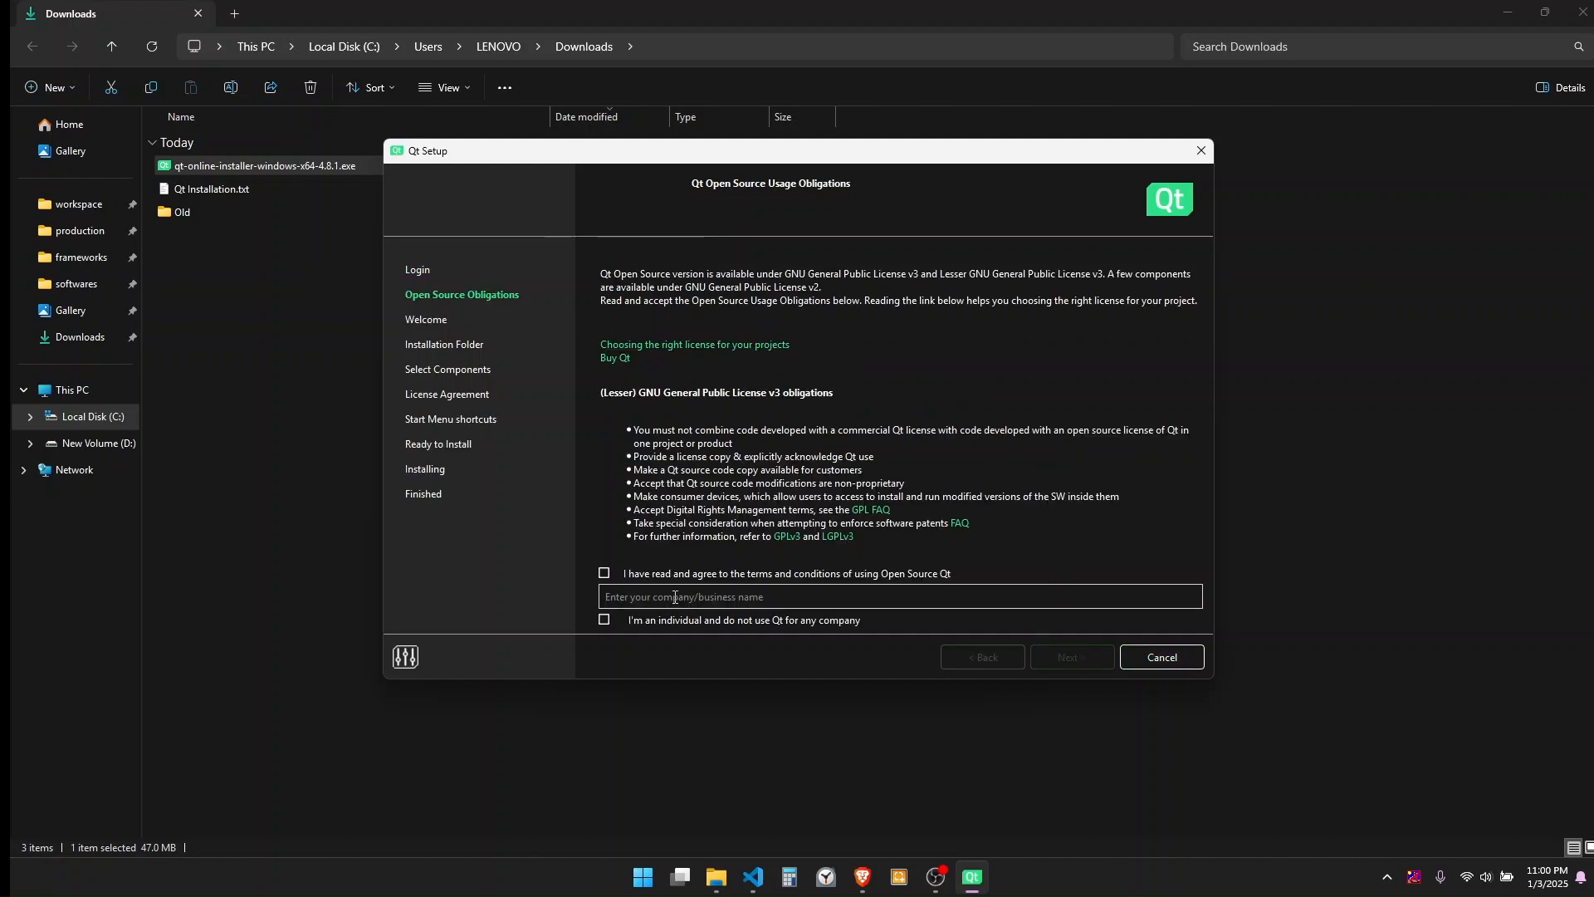
pyautogui.click(661, 620)
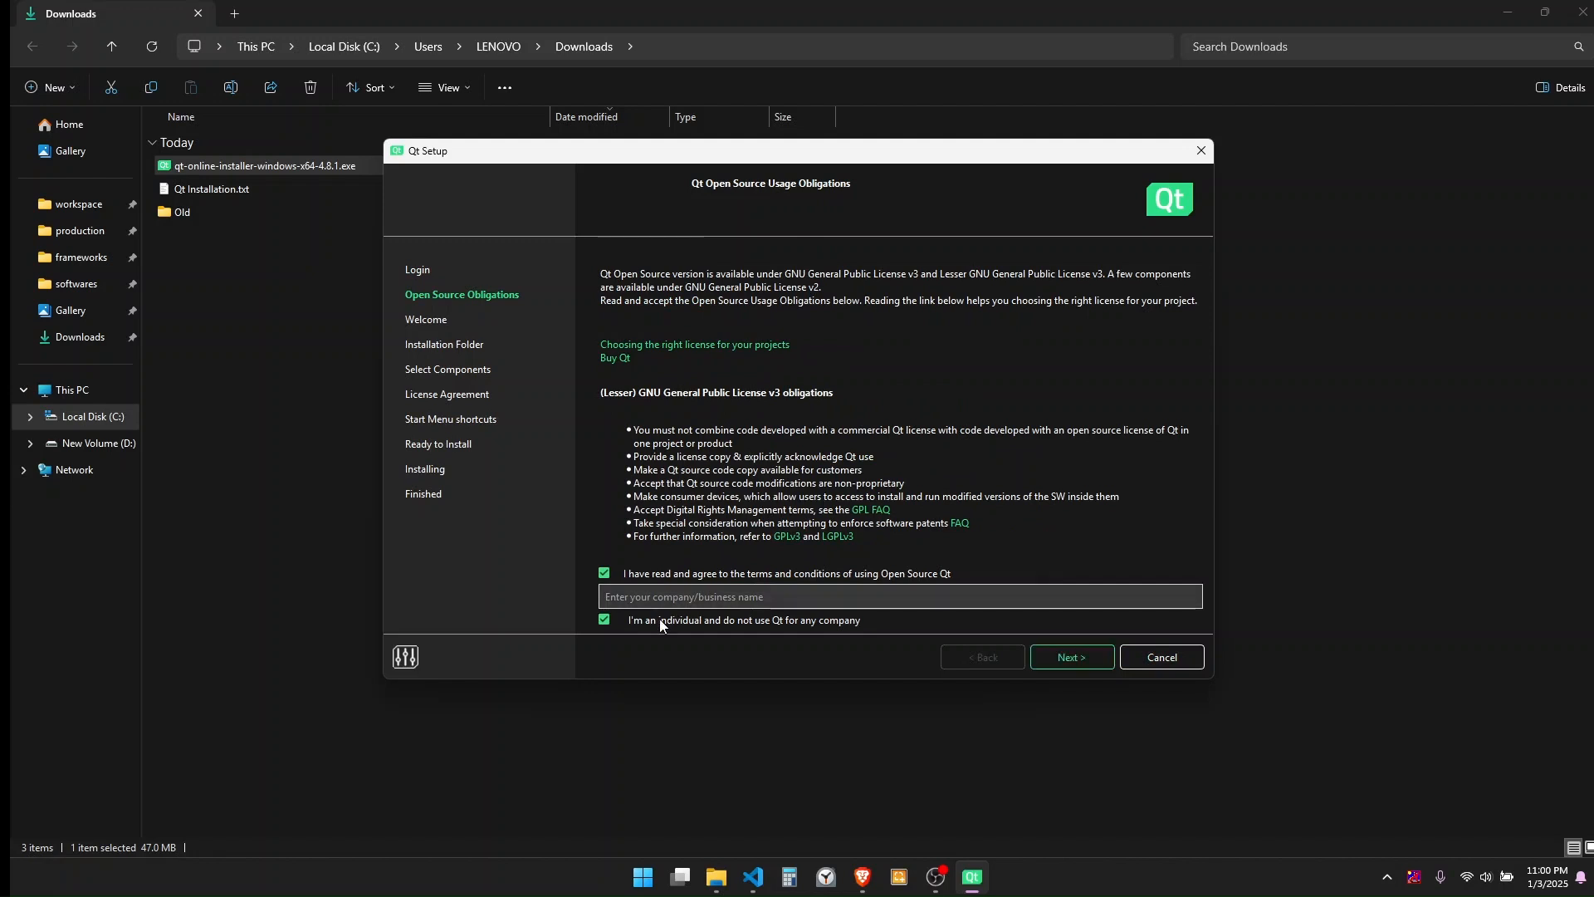
pyautogui.click(1094, 661)
pyautogui.click(1095, 661)
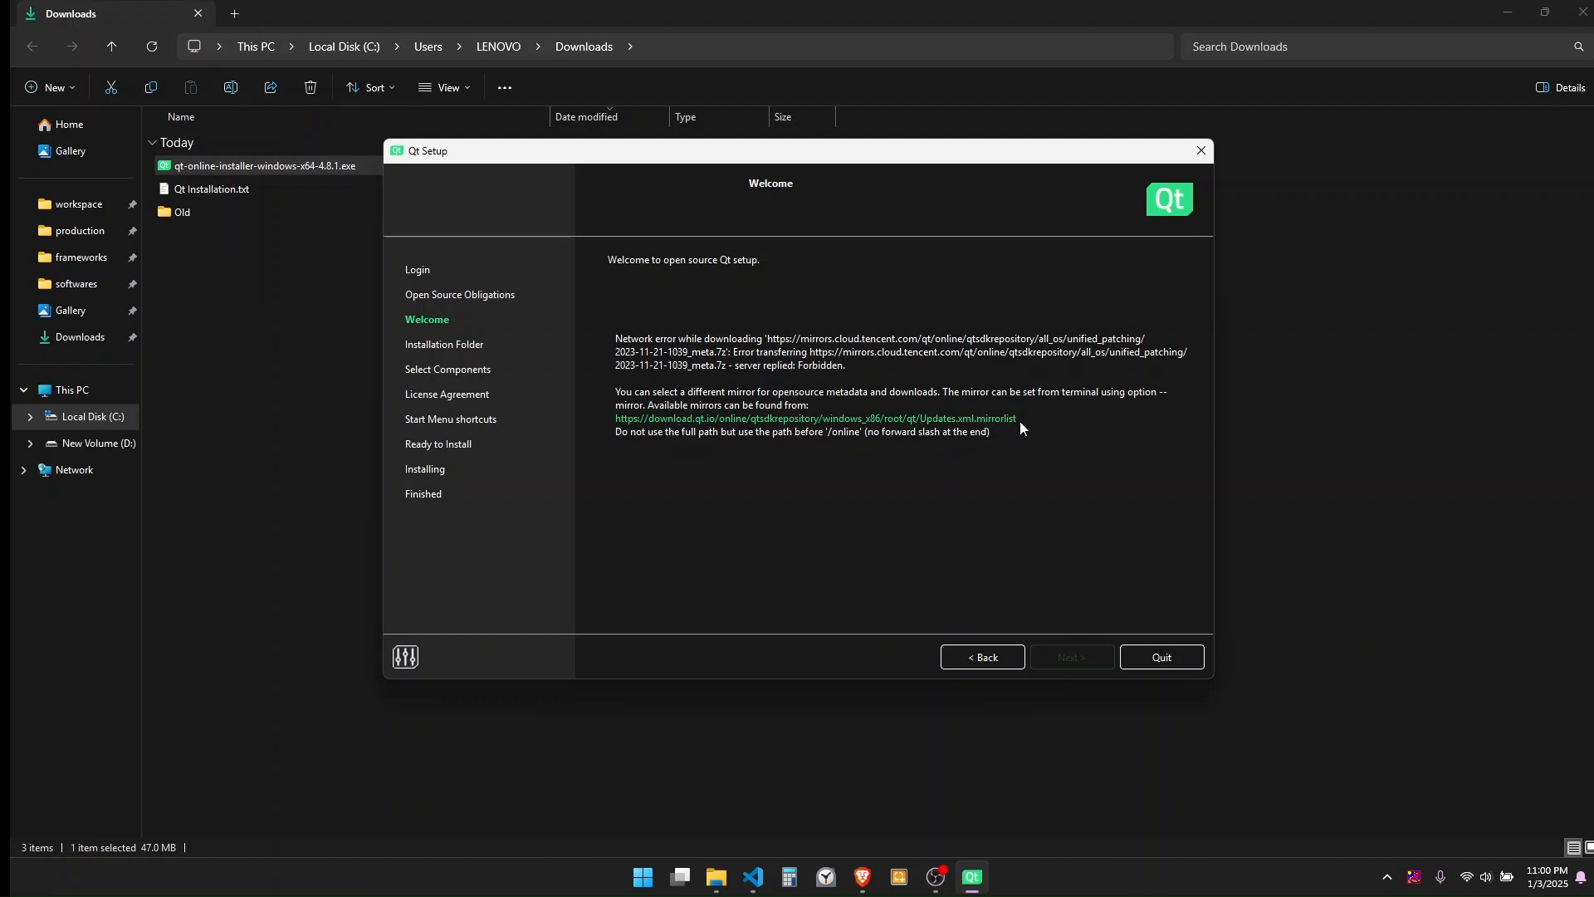
# Step: Copy the mirror list URL from Qt Setup's welcome page and open it in a new Brave tab
pyautogui.moveTo(1020, 419); pyautogui.dragTo(615, 424)
pyautogui.hotkey('ctrl', 'c')
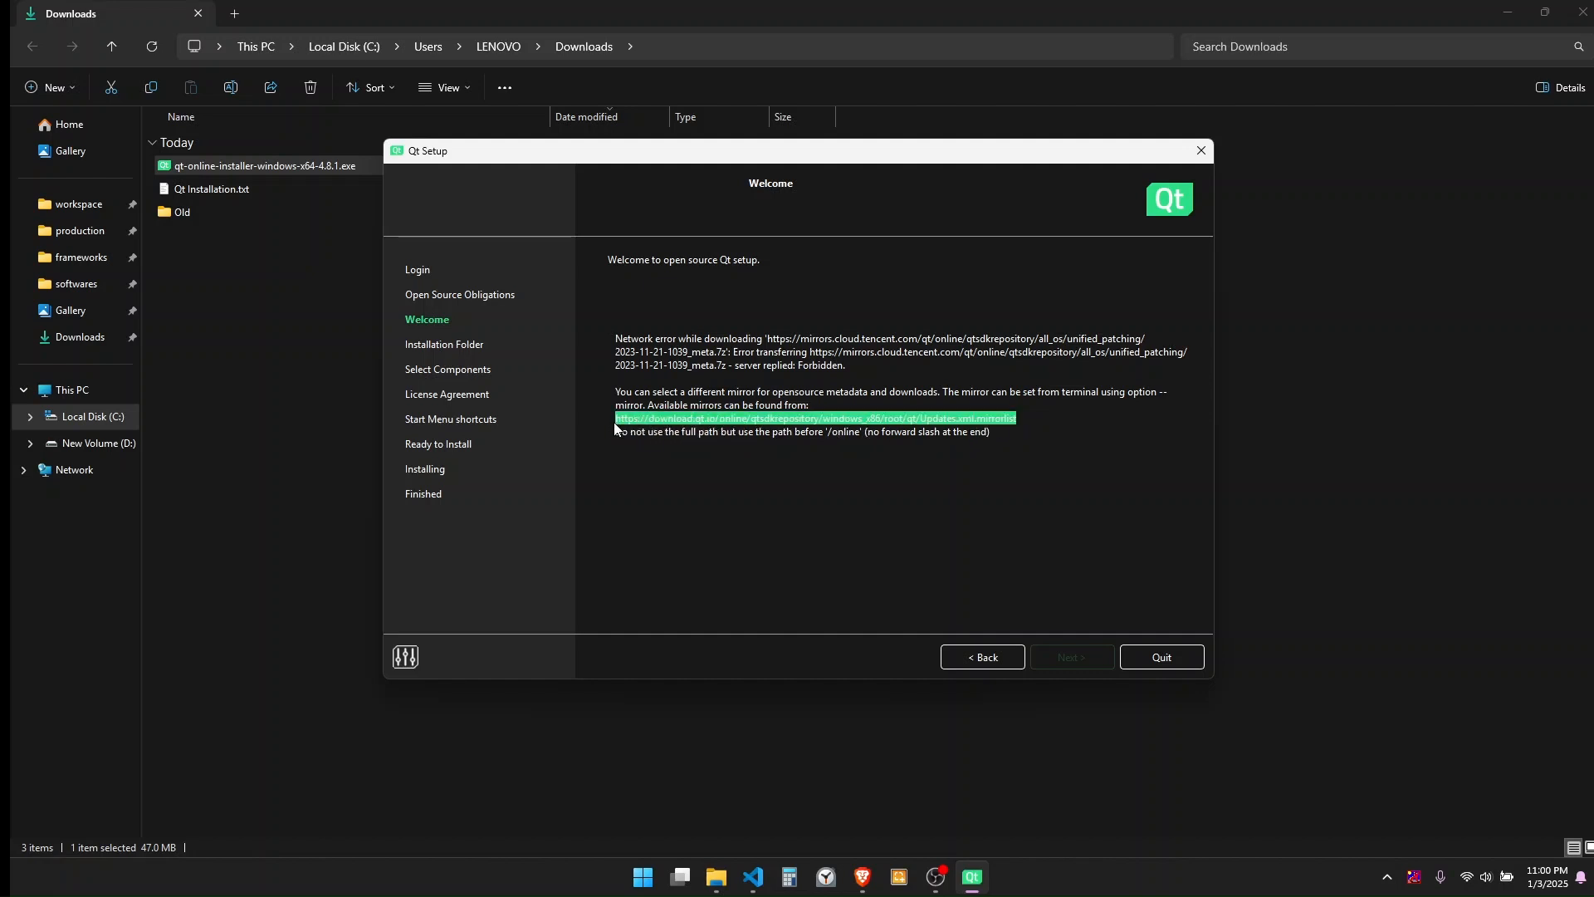
pyautogui.click(863, 876)
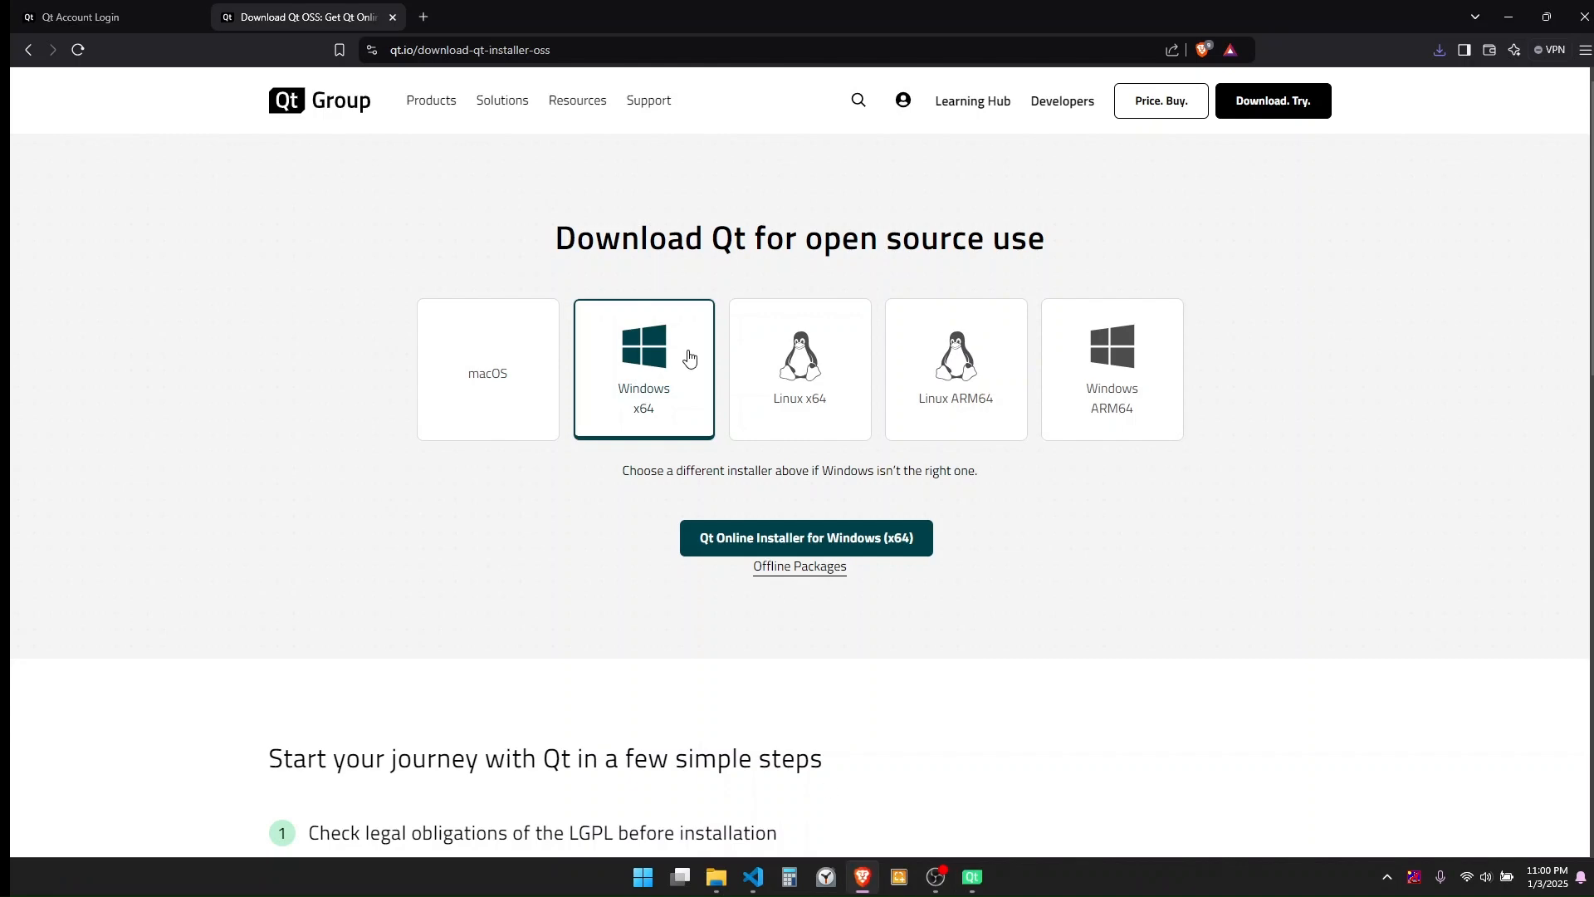
pyautogui.hotkey('ctrl', 't')
pyautogui.hotkey('ctrl', 'v')
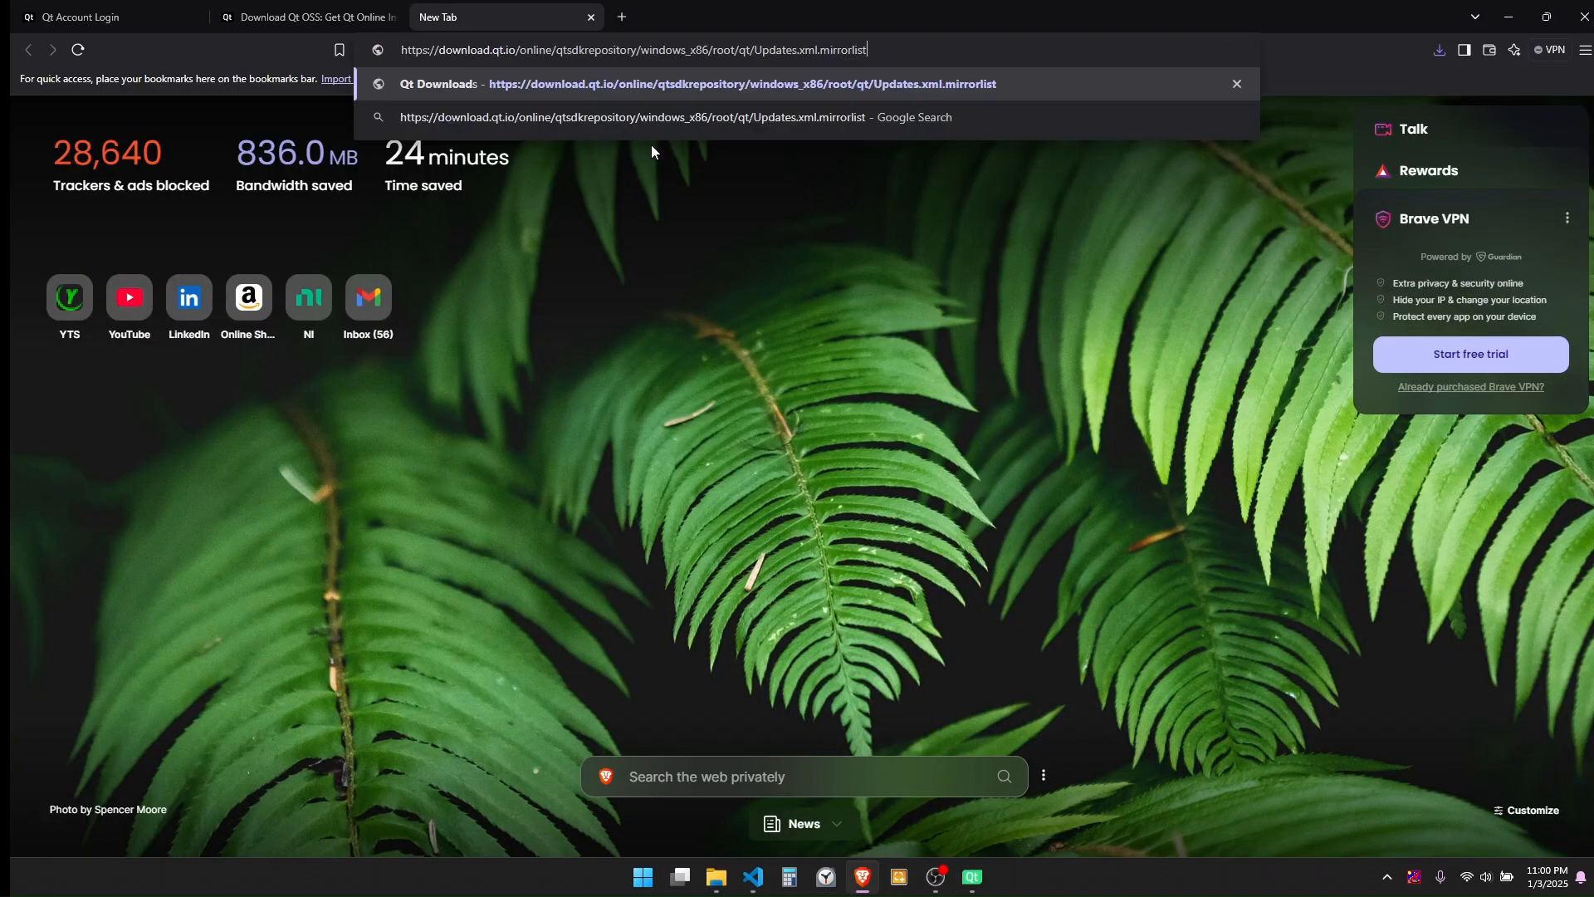
pyautogui.press('Return')
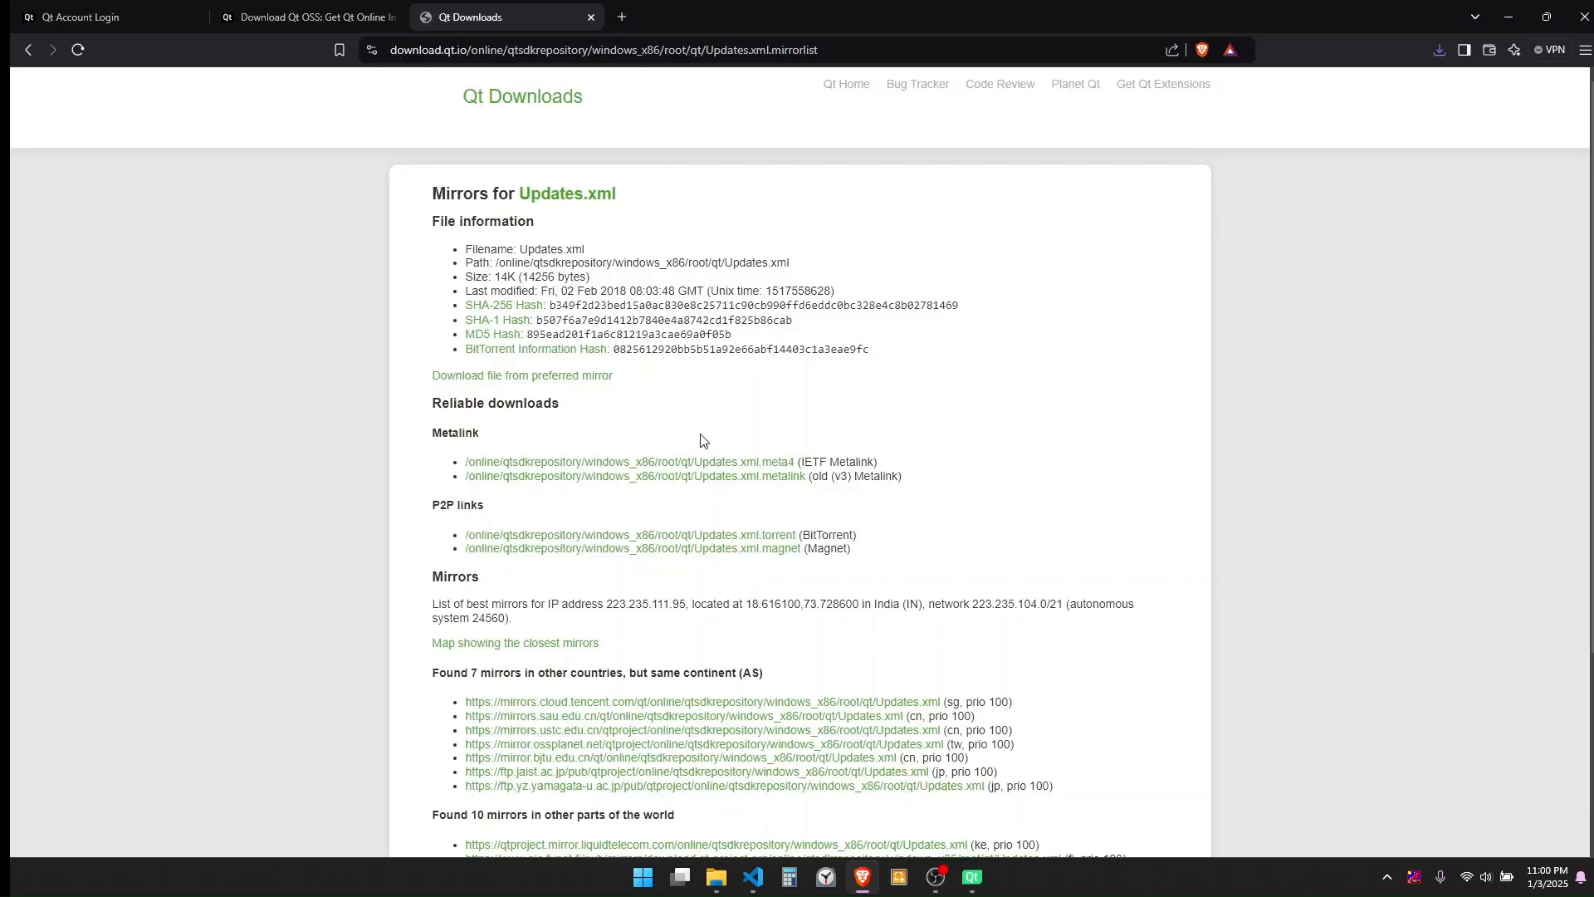
pyautogui.scroll(-3, 701, 440)
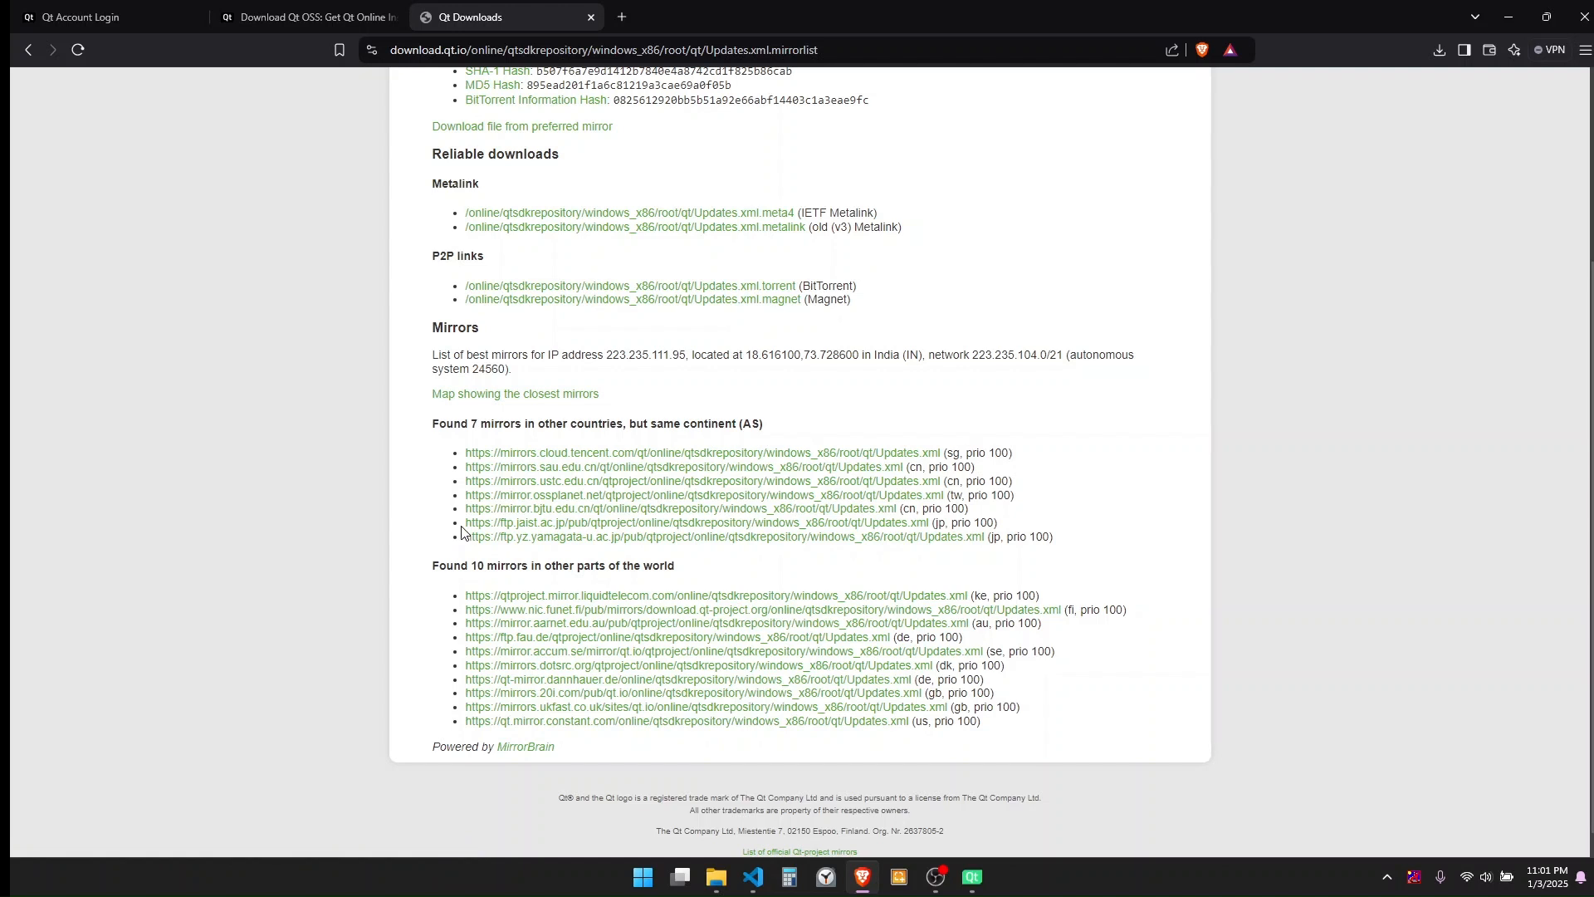
pyautogui.moveTo(467, 524); pyautogui.dragTo(629, 522)
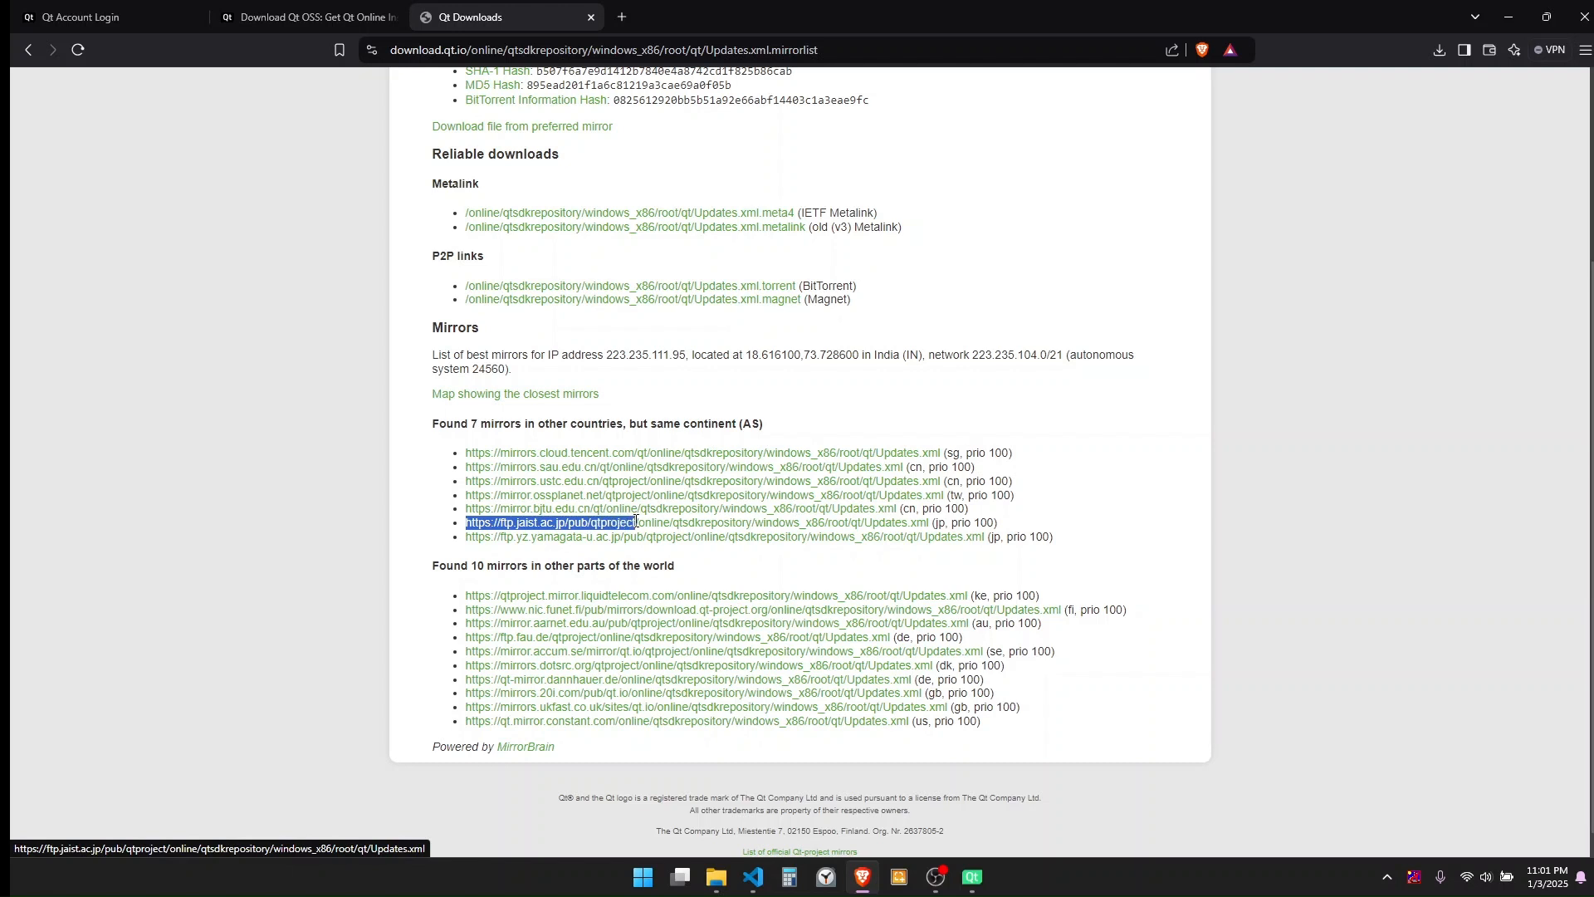
pyautogui.rightClick(627, 526)
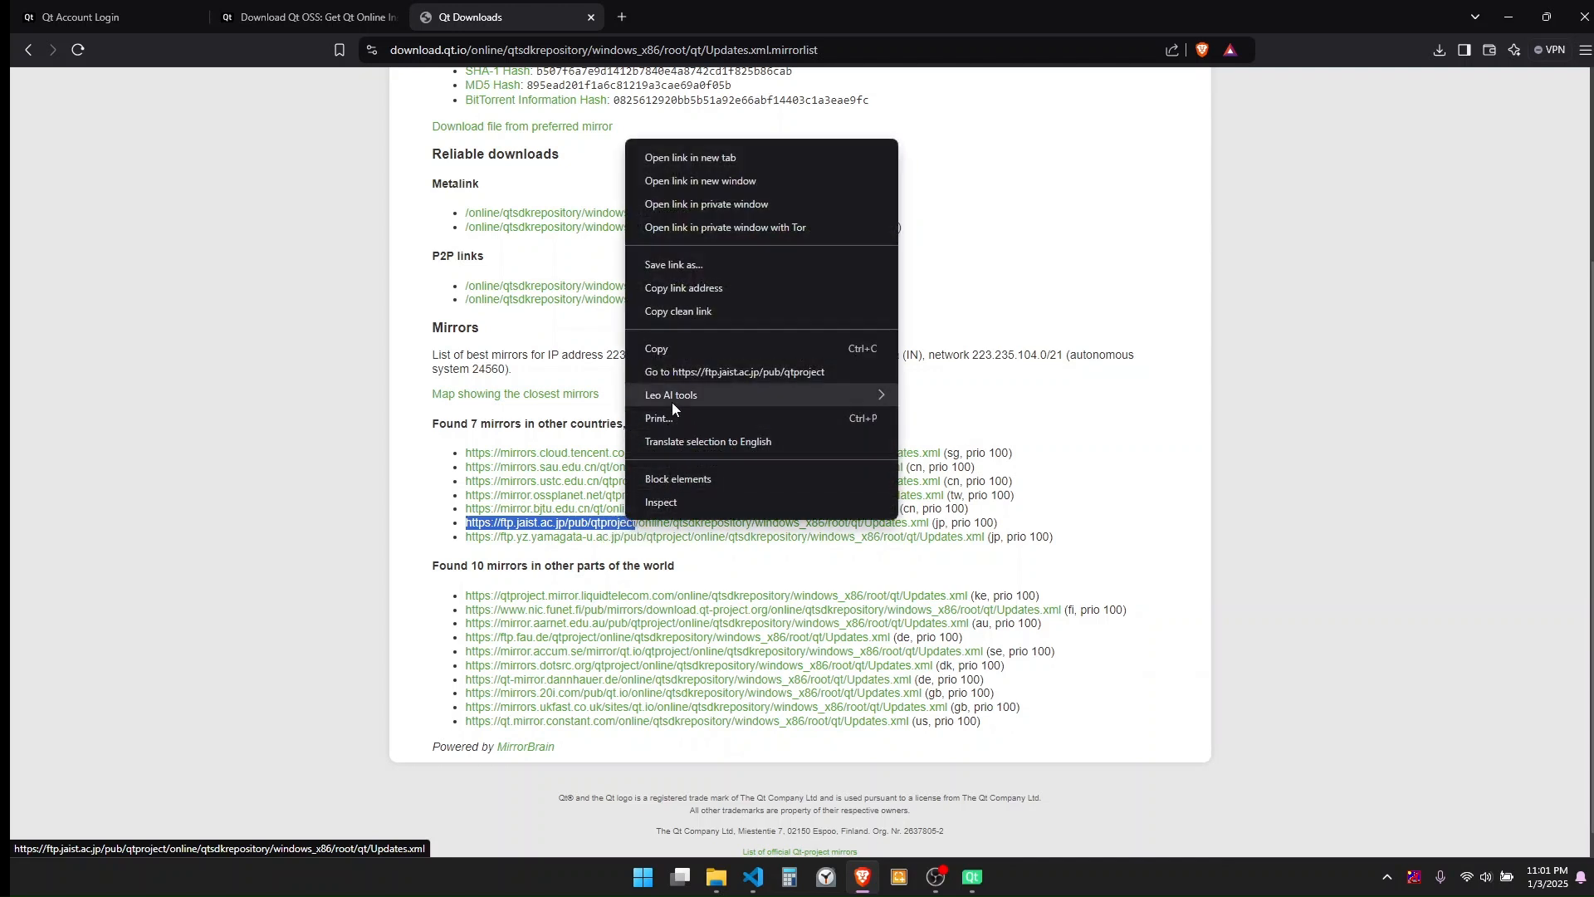
pyautogui.click(675, 350)
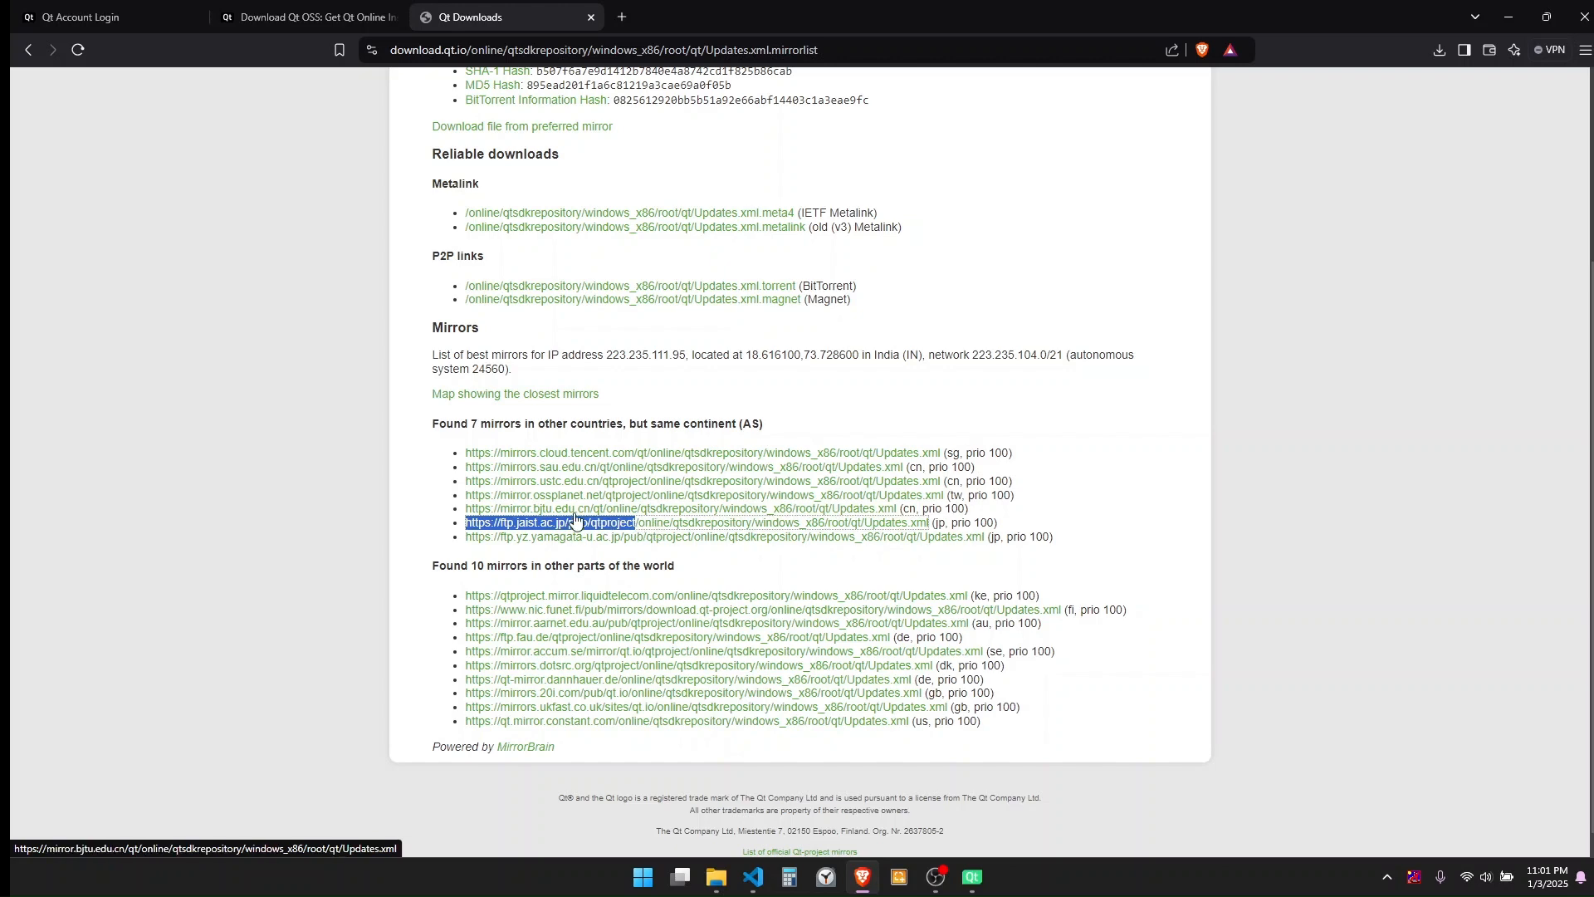
# Step: Quit Qt Setup and switch to the Downloads folder in File Explorer
pyautogui.click(977, 888)
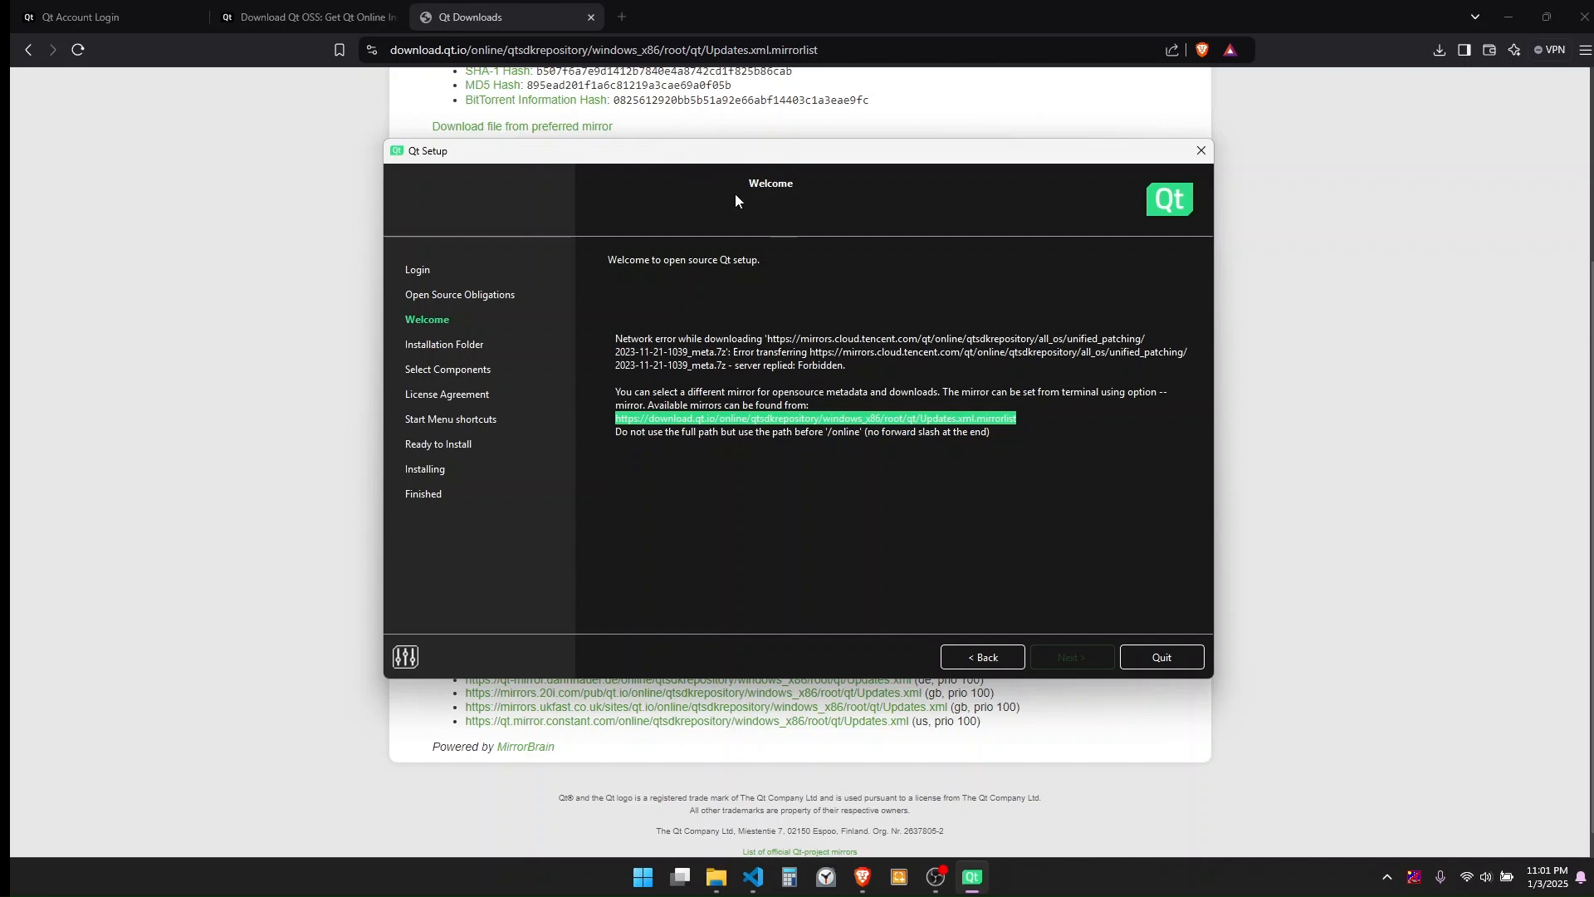
pyautogui.click(1150, 654)
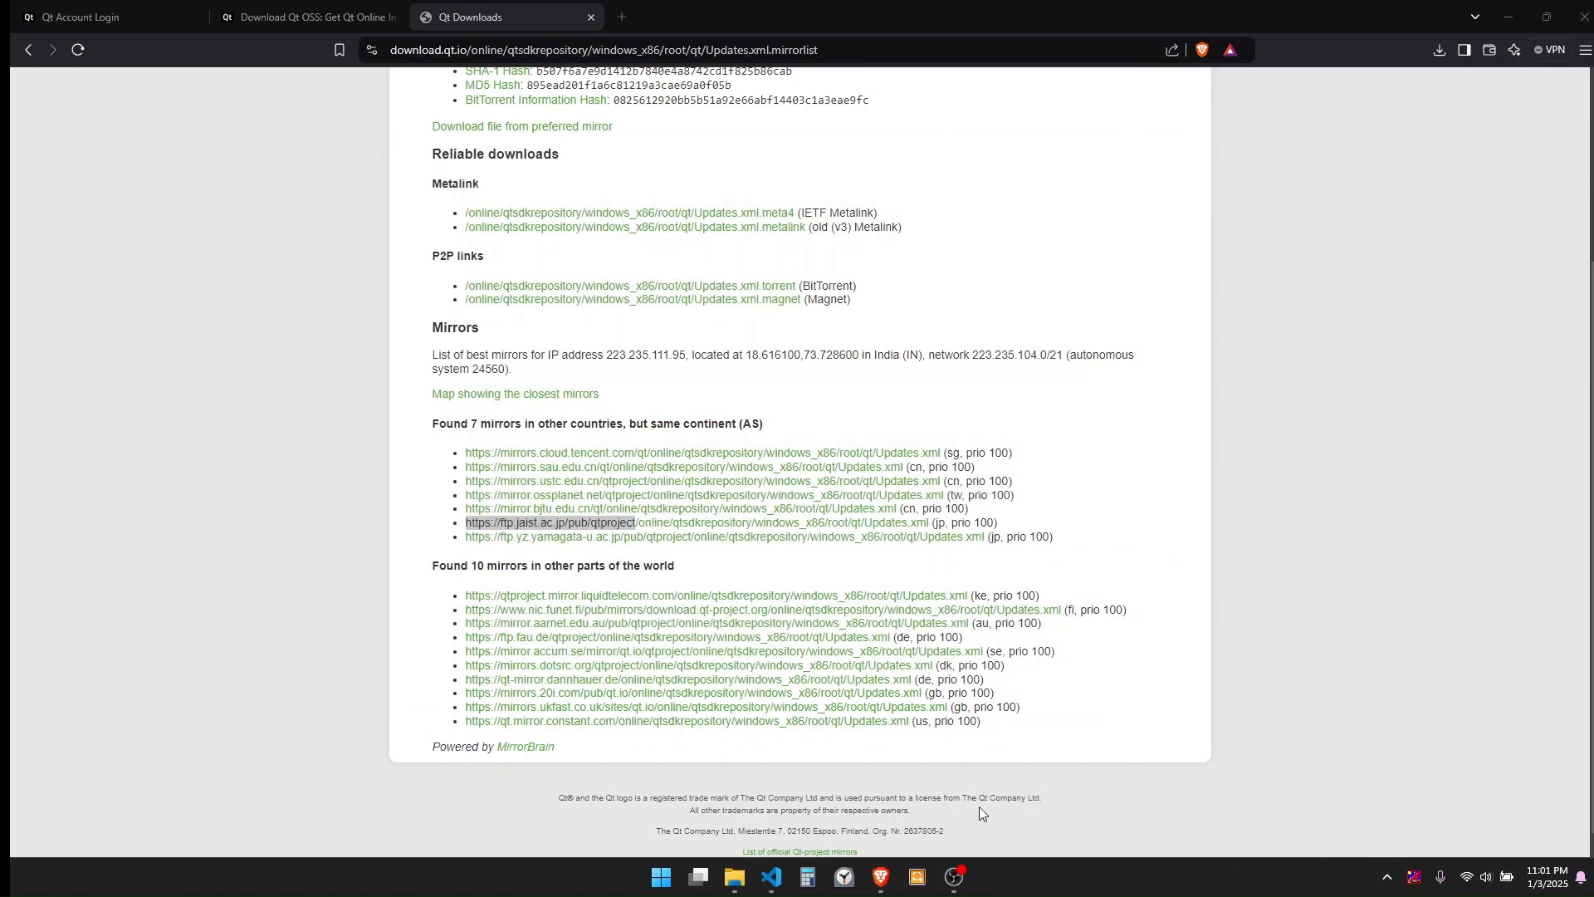
pyautogui.click(735, 878)
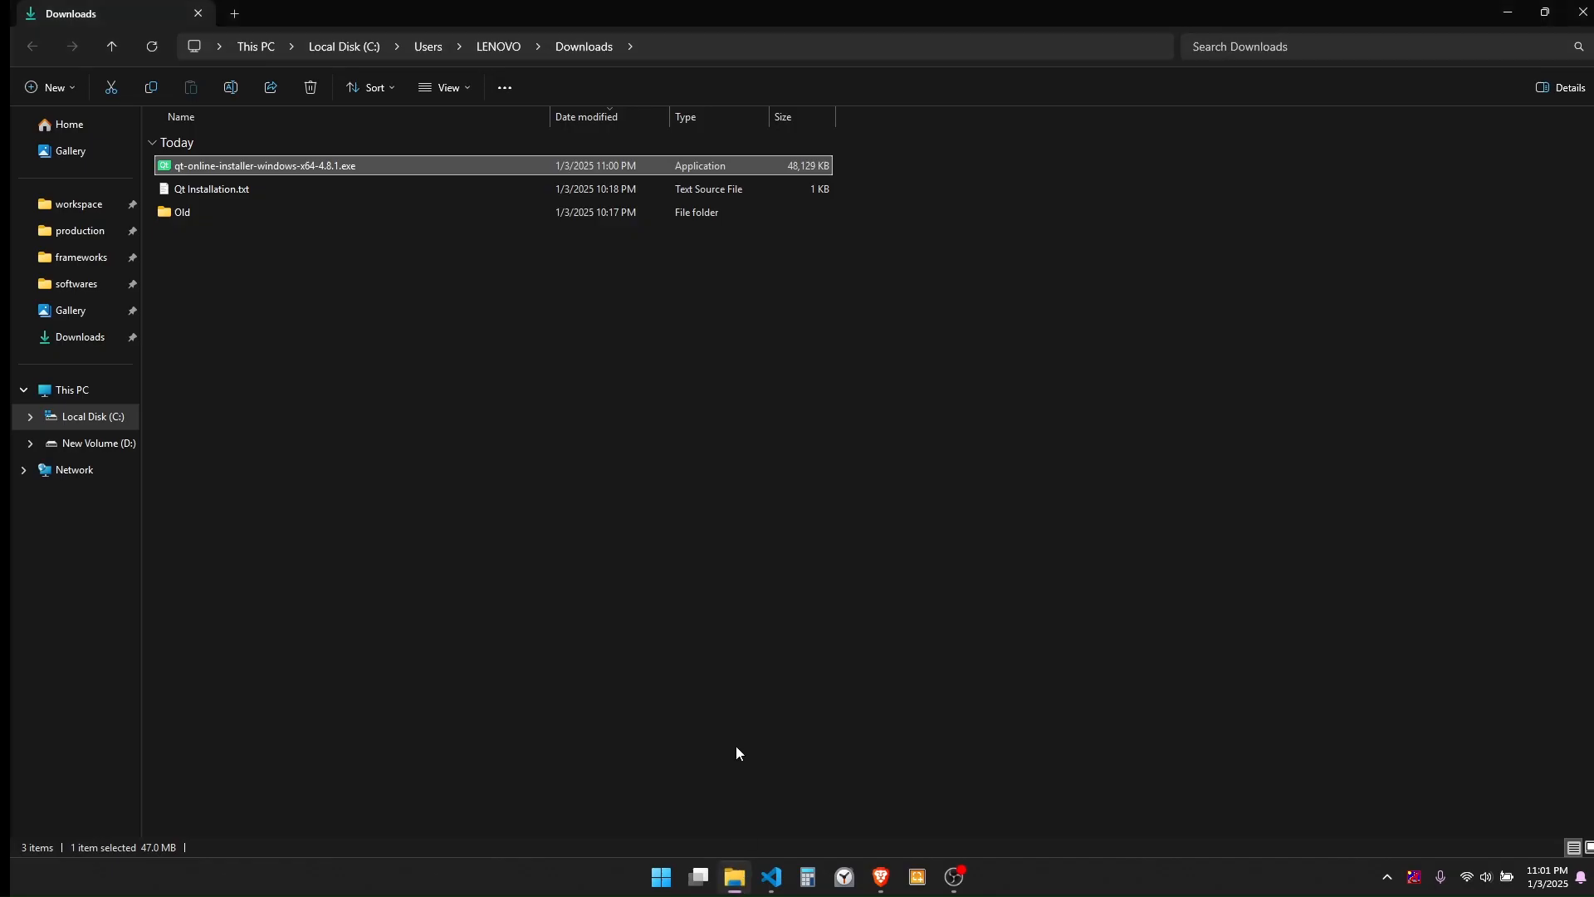
# Step: Open a terminal in the Downloads folder and move its window clear of the file list
pyautogui.rightClick(535, 356)
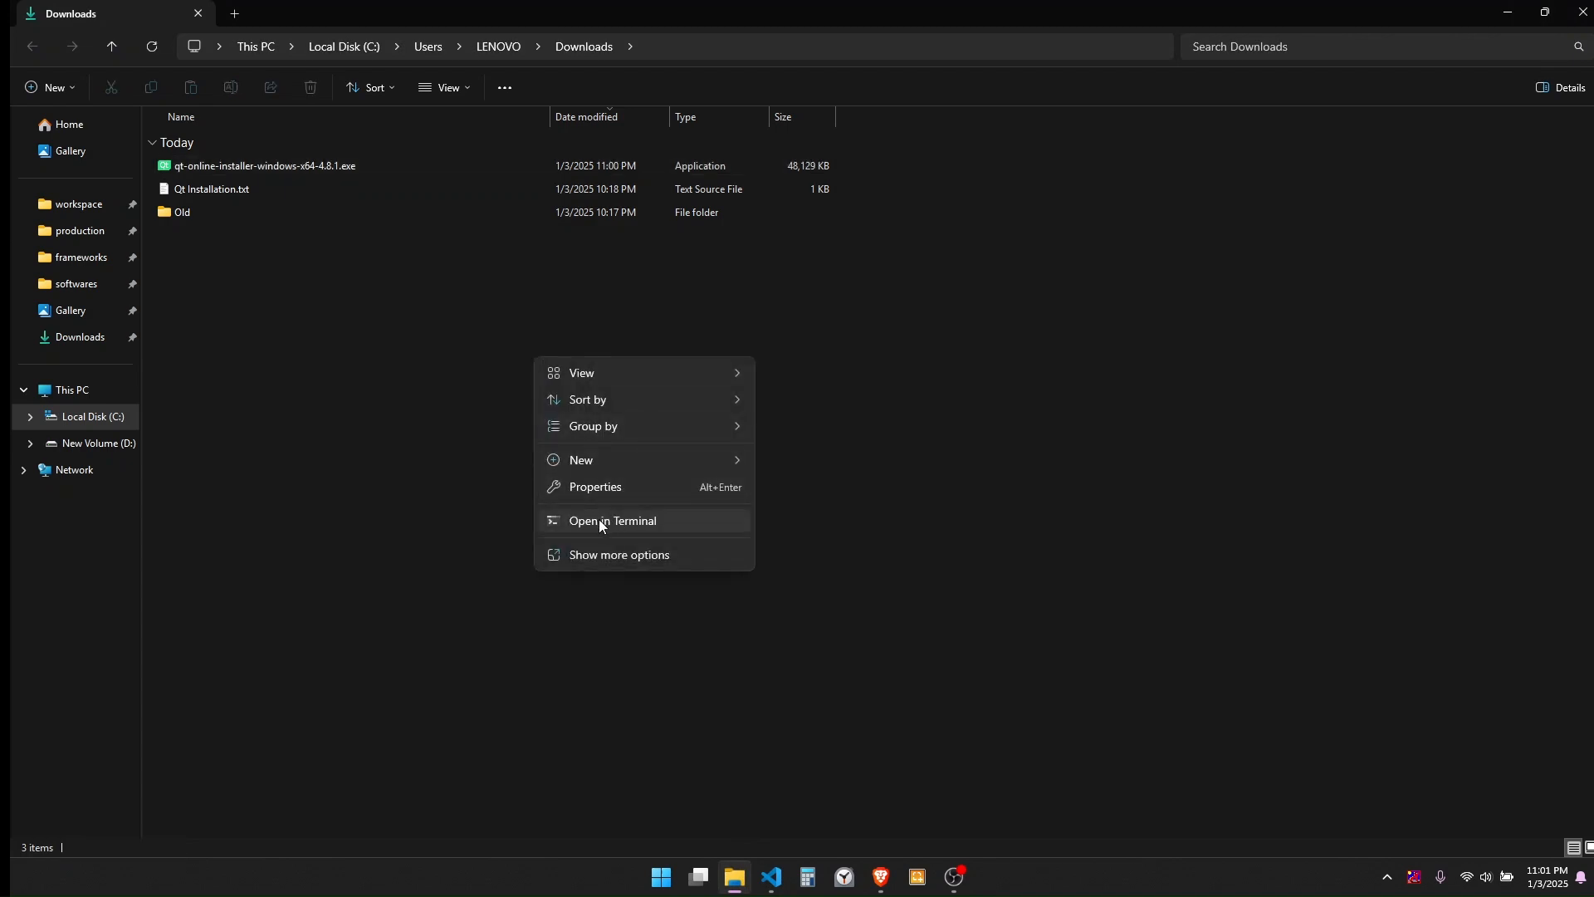
pyautogui.click(625, 523)
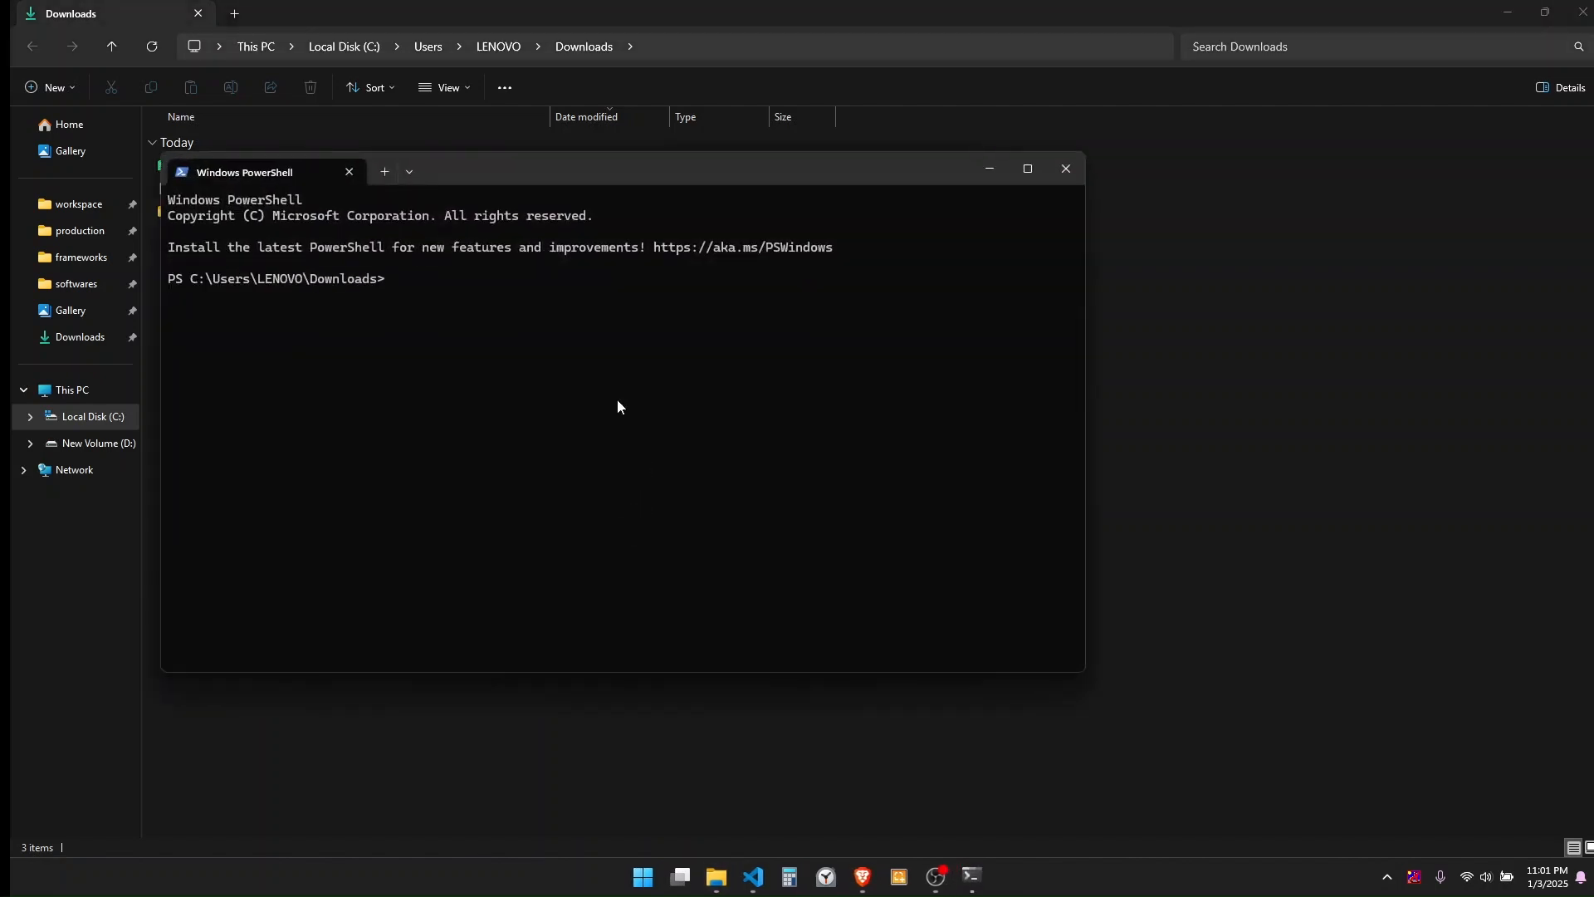
pyautogui.moveTo(449, 171); pyautogui.dragTo(628, 254)
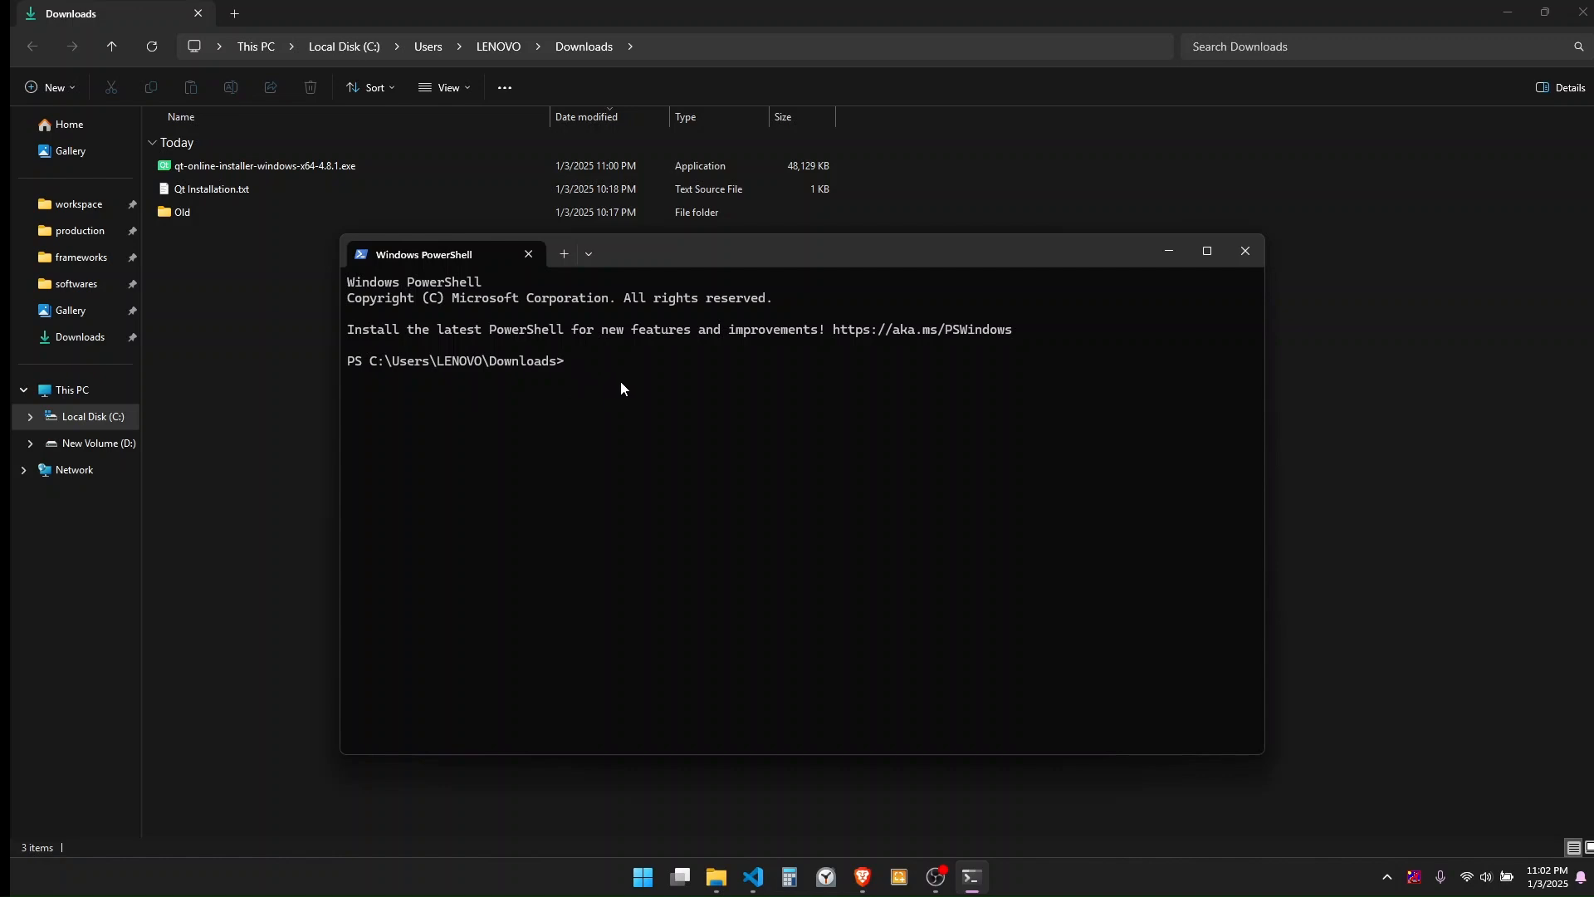
pyautogui.write('.\\qt')
pyautogui.press('Tab')
pyautogui.press('Tab')
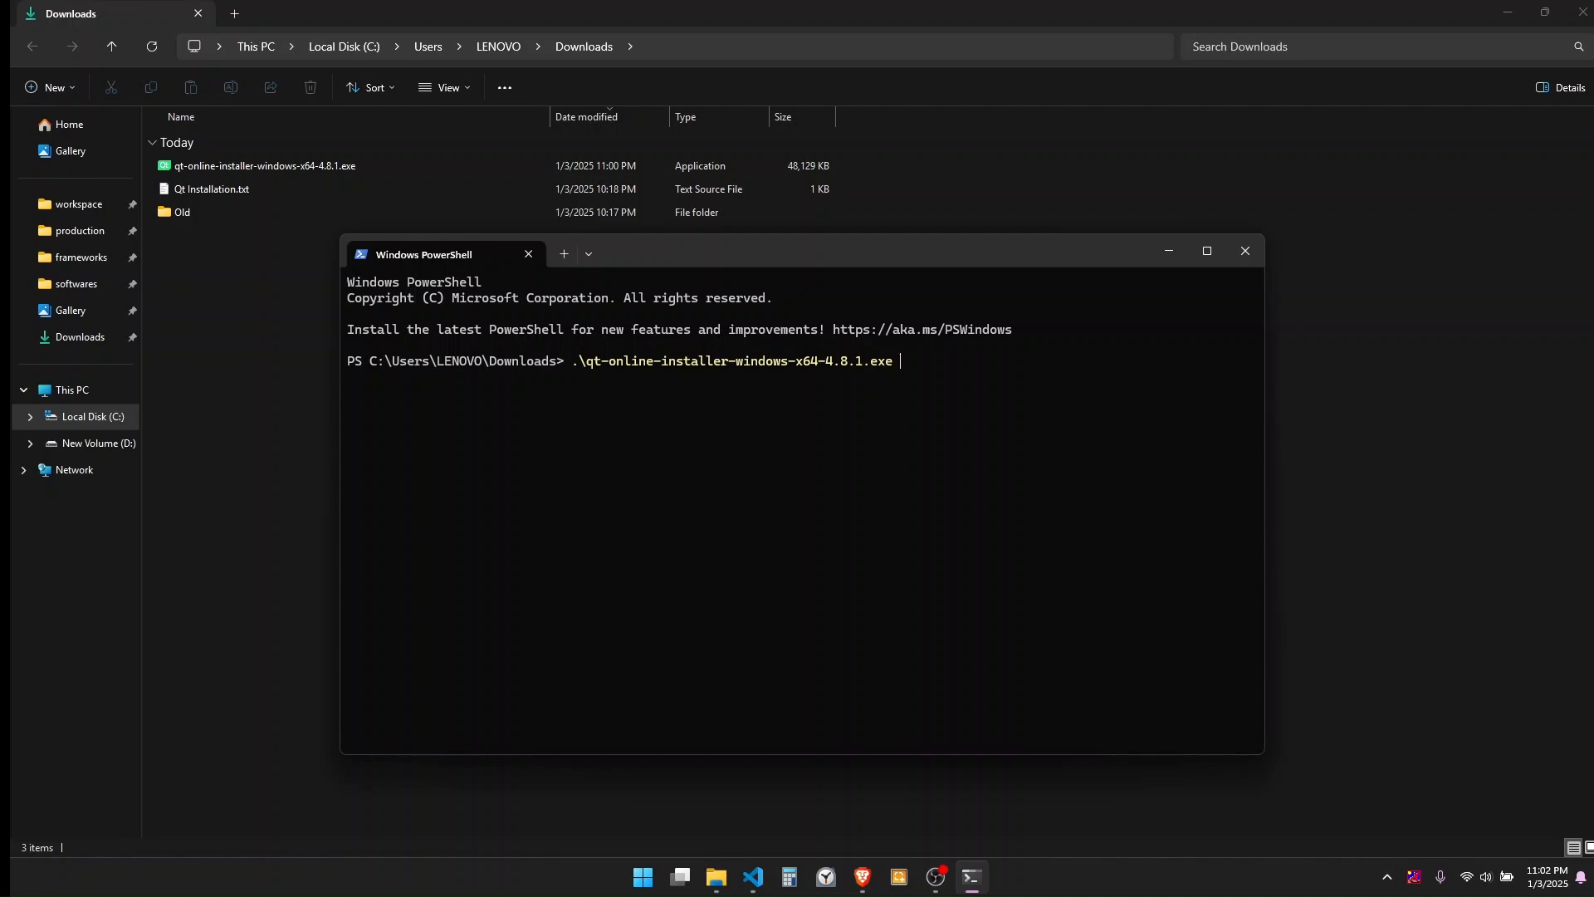
pyautogui.write('--mirror')
pyautogui.write('https://ftp.jaist.ac.jp/pub/qtproject')
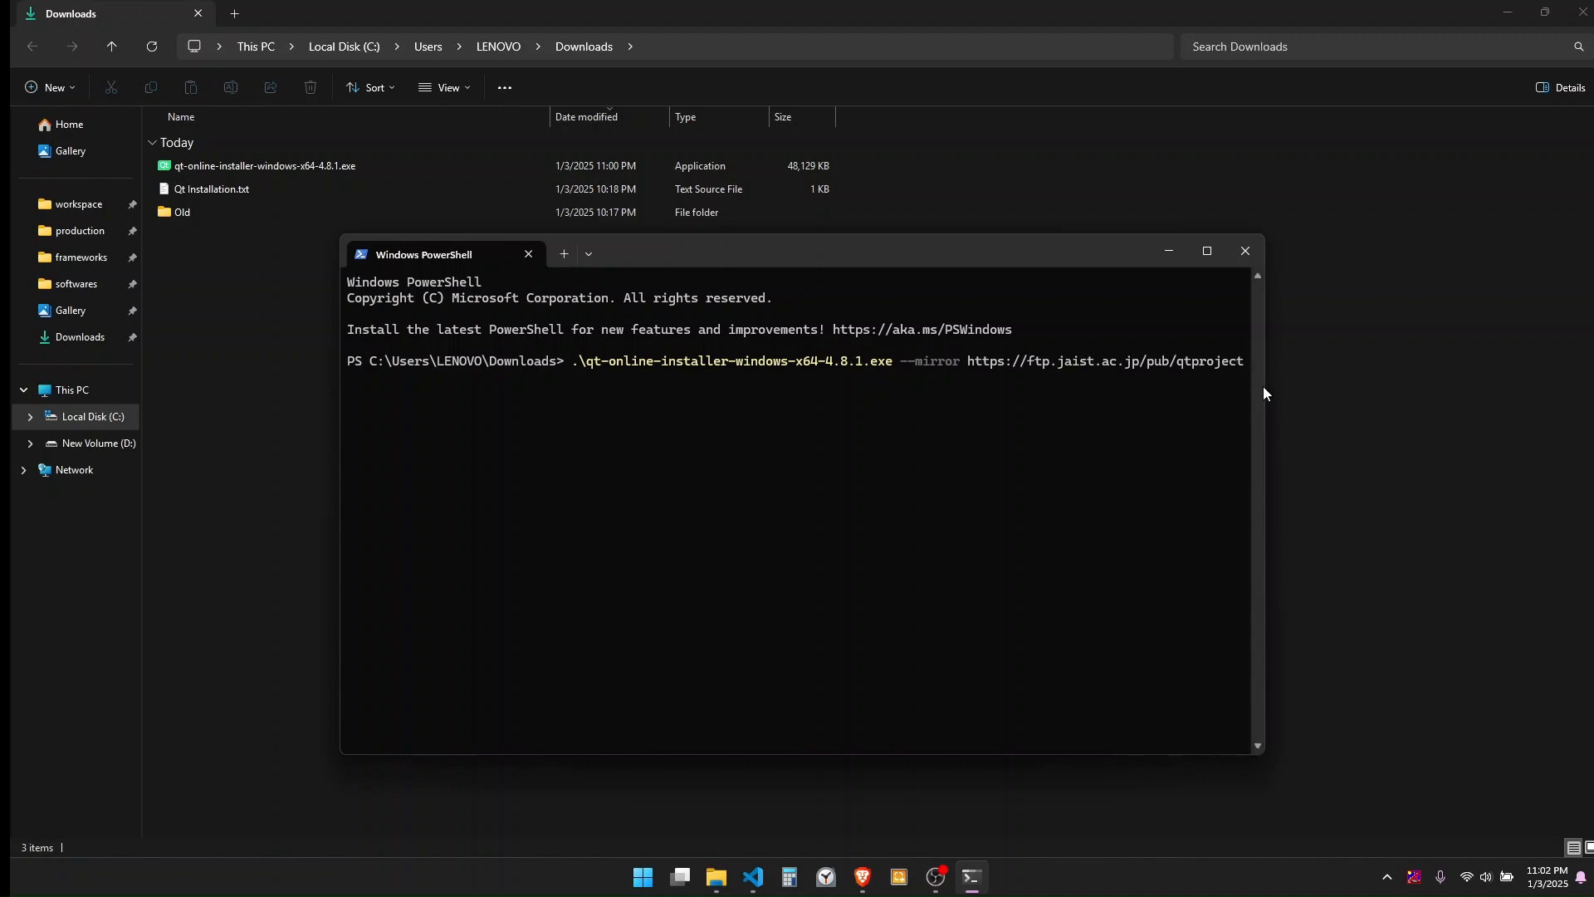
pyautogui.moveTo(1264, 386); pyautogui.dragTo(1325, 384)
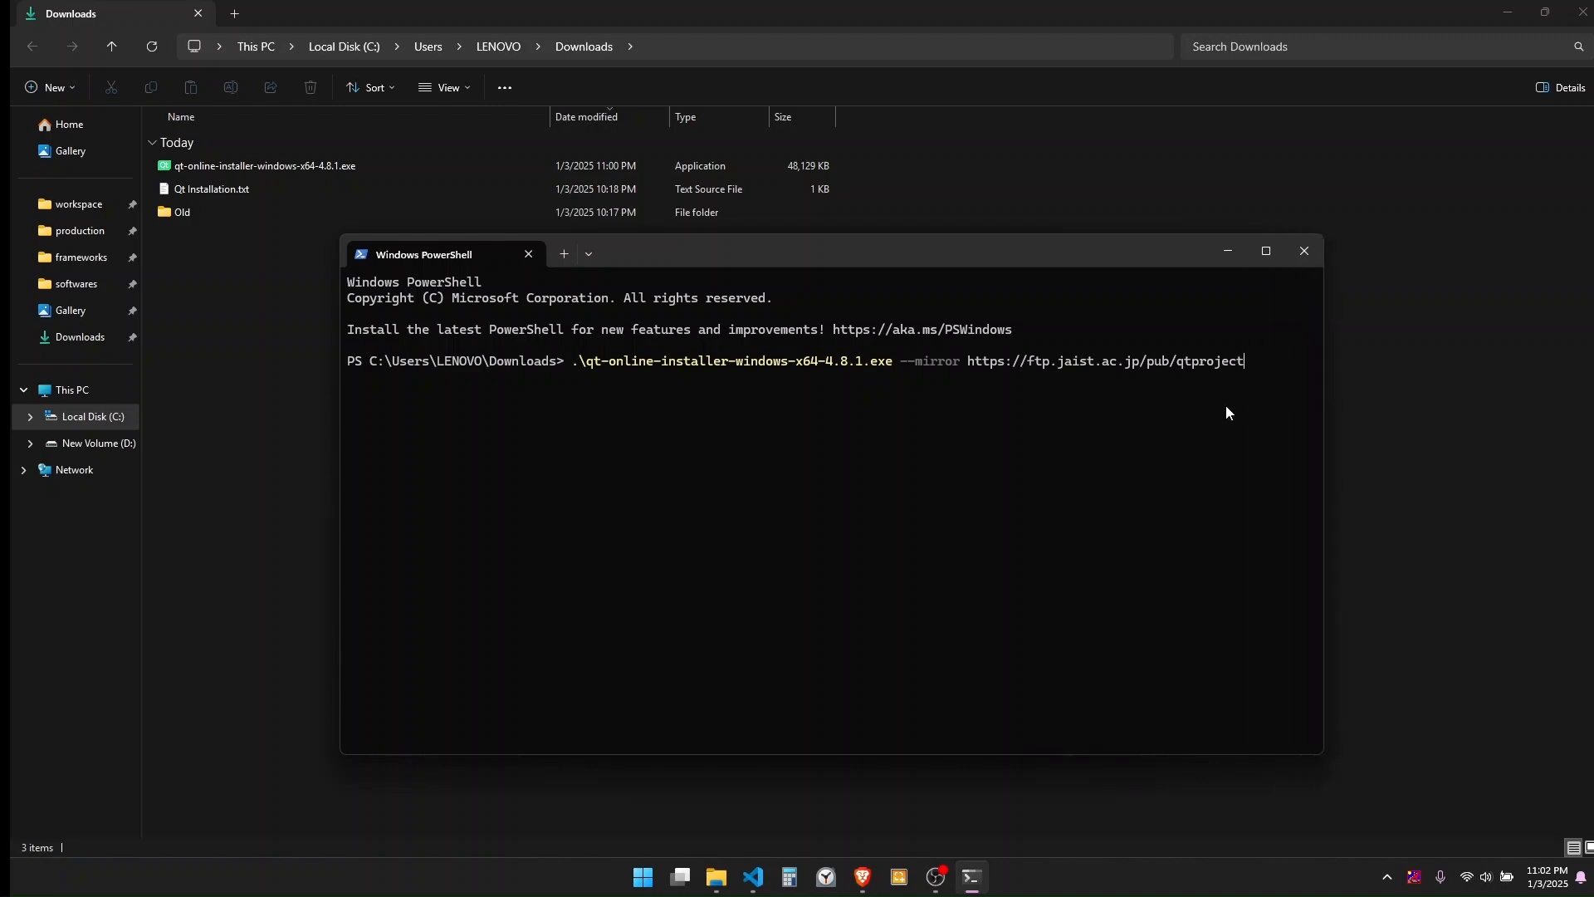
pyautogui.press('Return')
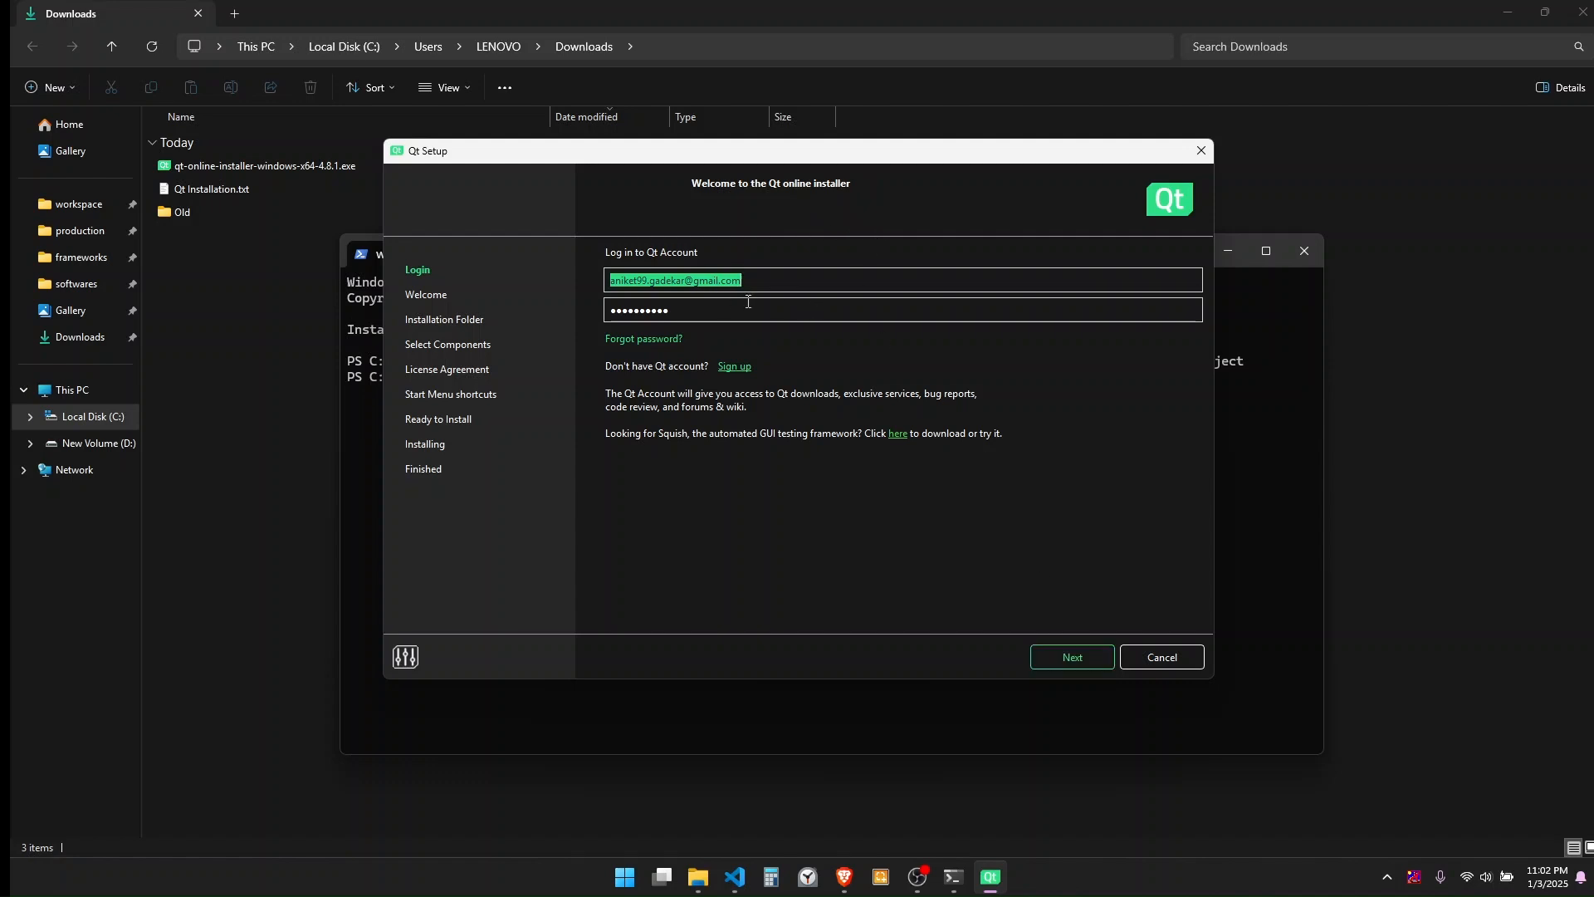
# Step: Log in with the prefilled Qt account, accept the open source obligations as an individual, and continue past the welcome page
pyautogui.click(1064, 654)
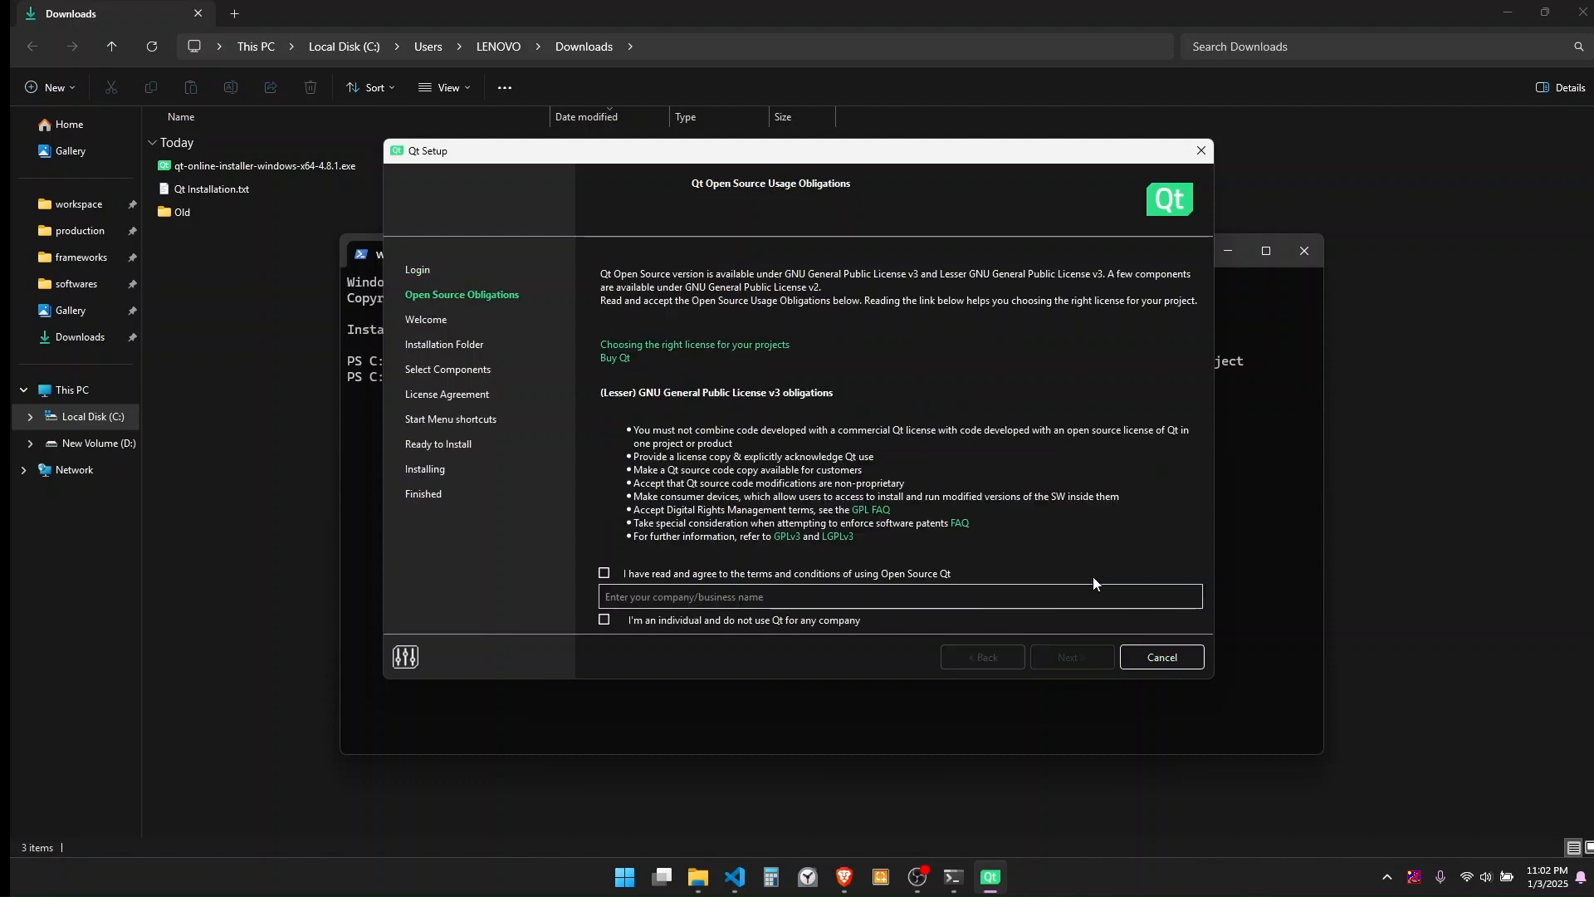
pyautogui.click(662, 580)
pyautogui.click(684, 625)
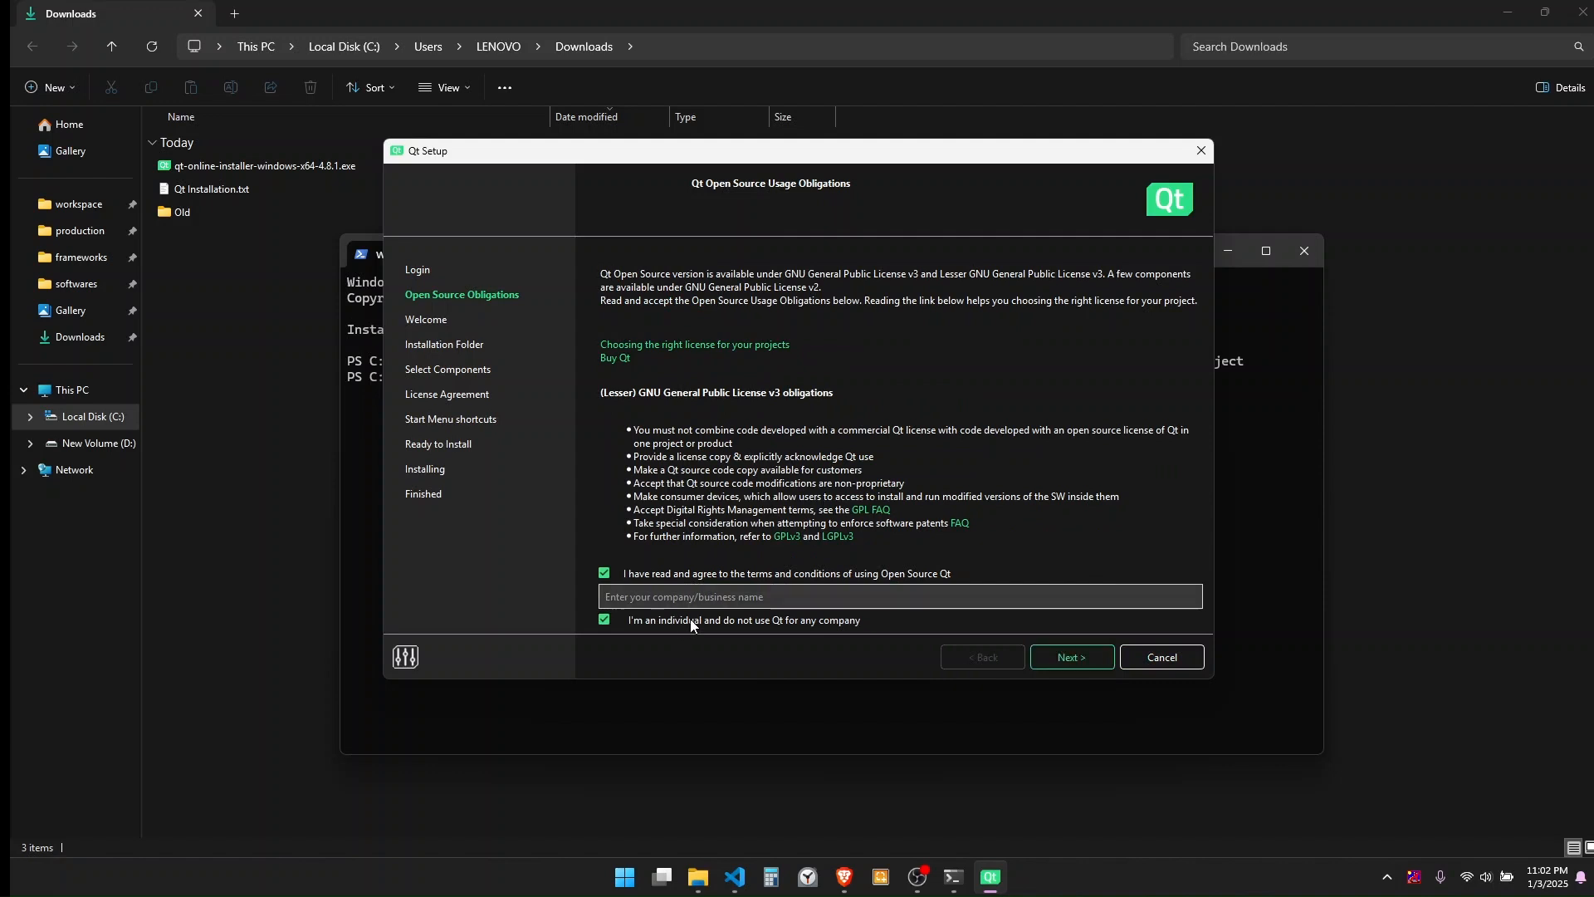
pyautogui.click(1060, 656)
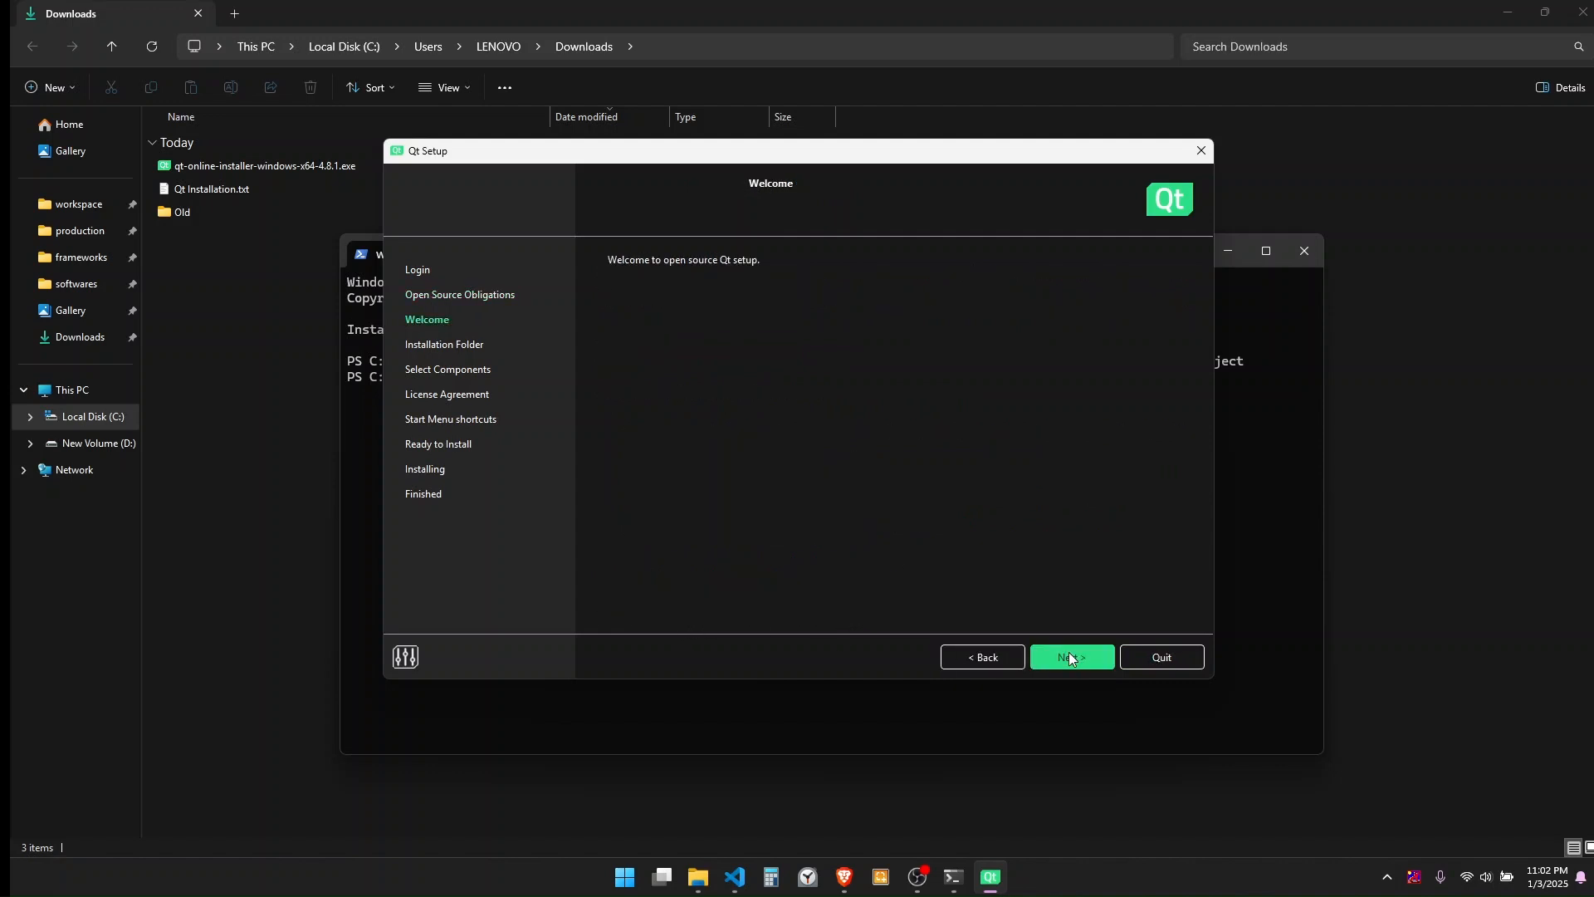
pyautogui.click(1069, 654)
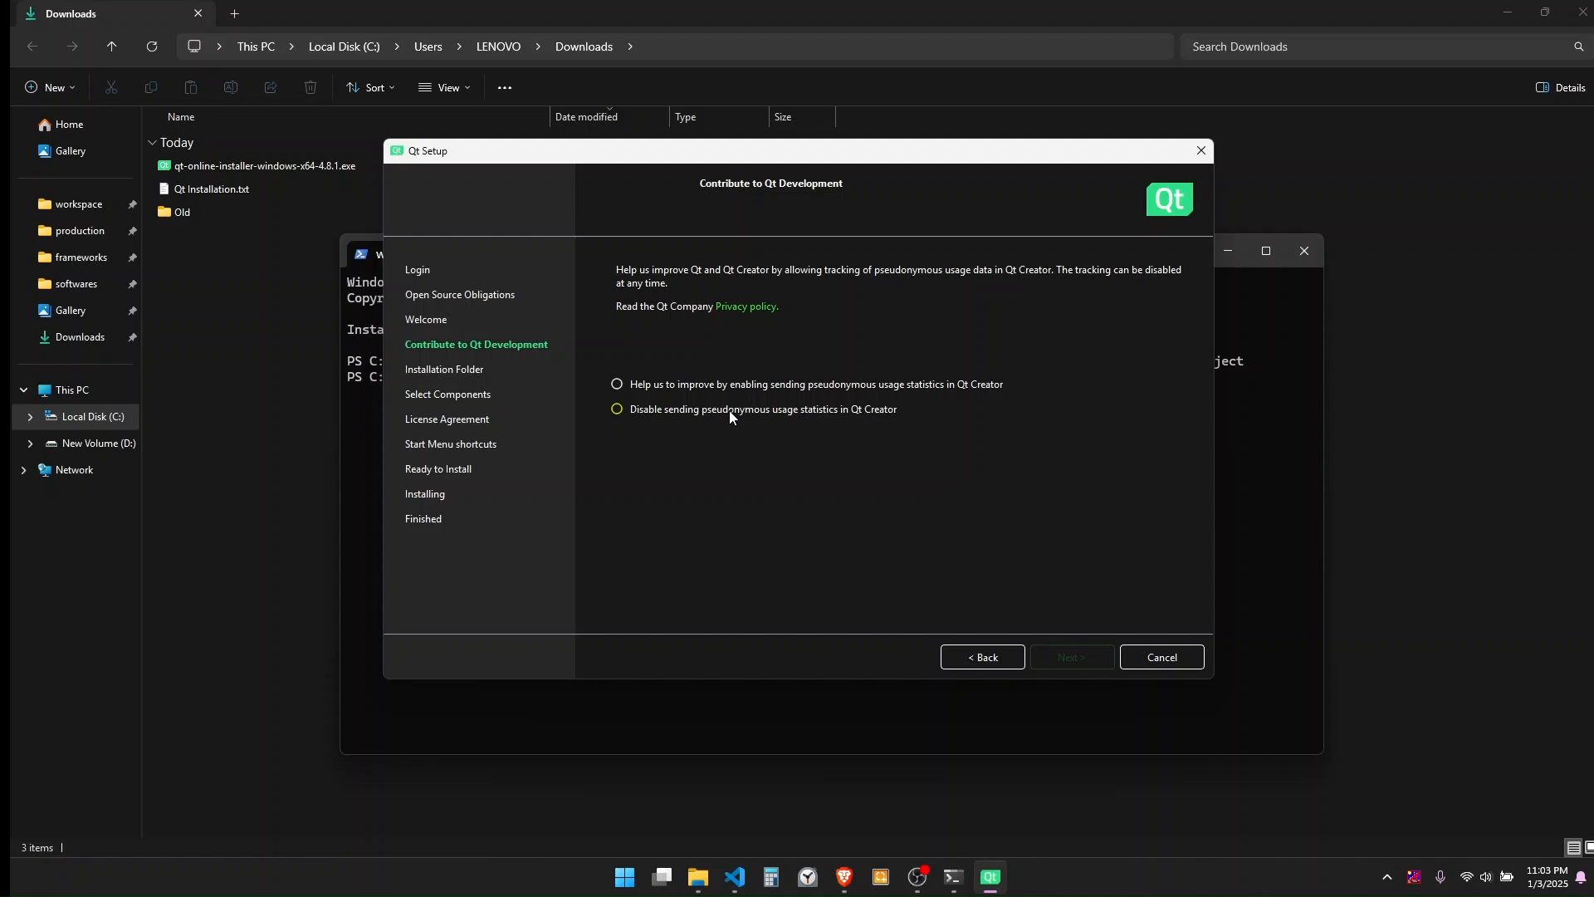
# Step: Disable sending pseudonymous usage statistics and set the installation folder to C:\Qt1, continuing to the component selection
pyautogui.click(729, 410)
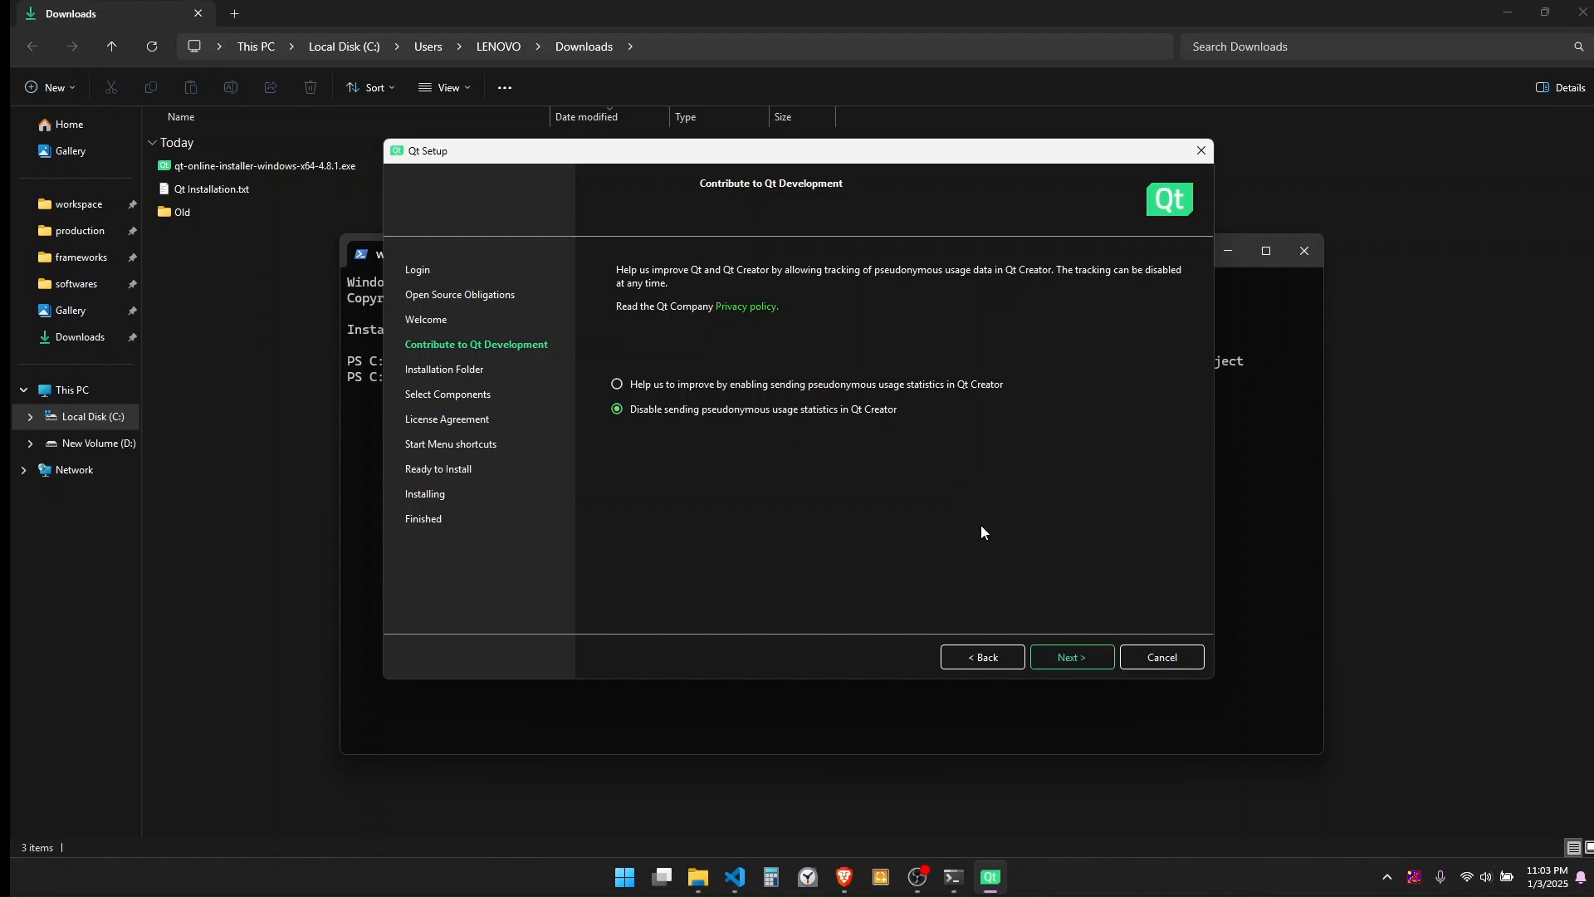
pyautogui.click(1074, 660)
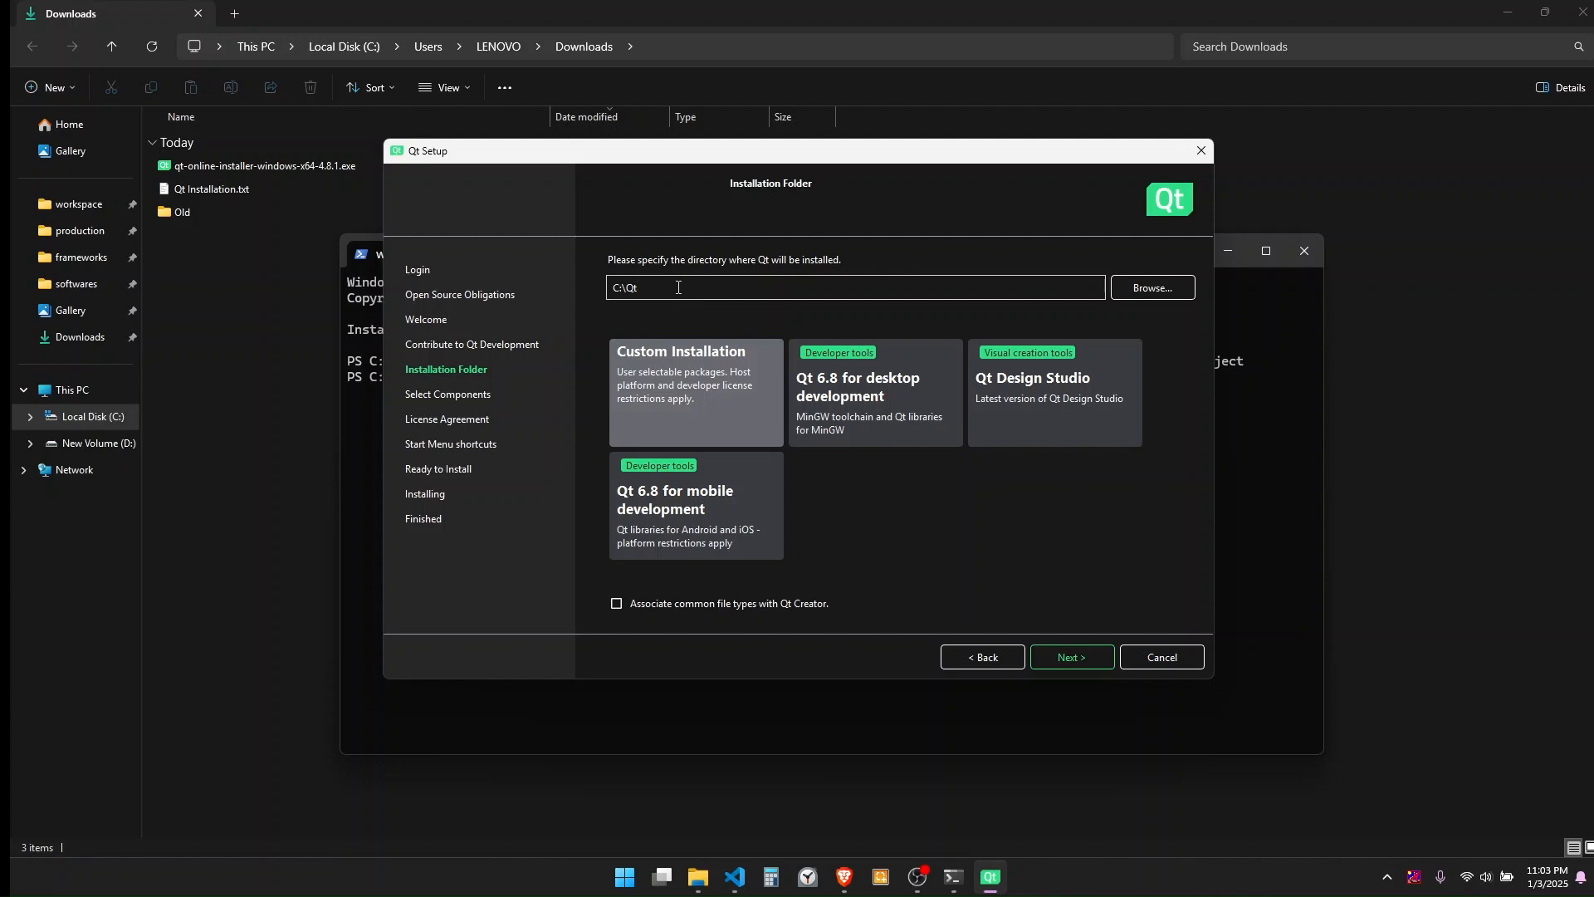
pyautogui.moveTo(642, 284); pyautogui.dragTo(610, 286)
pyautogui.click(659, 289)
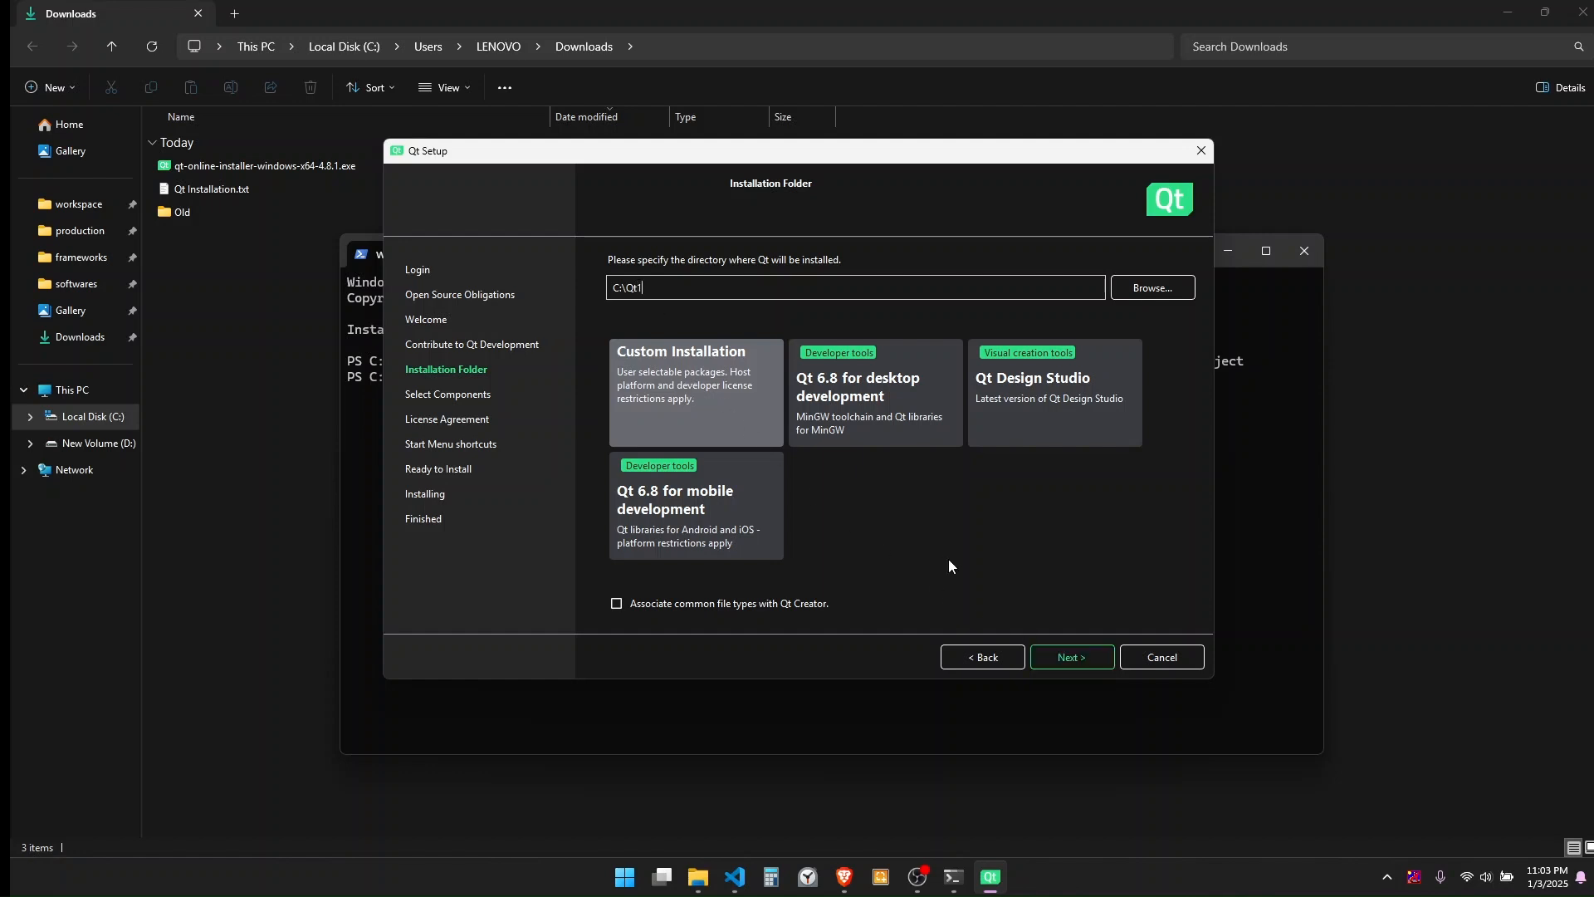
pyautogui.click(1068, 656)
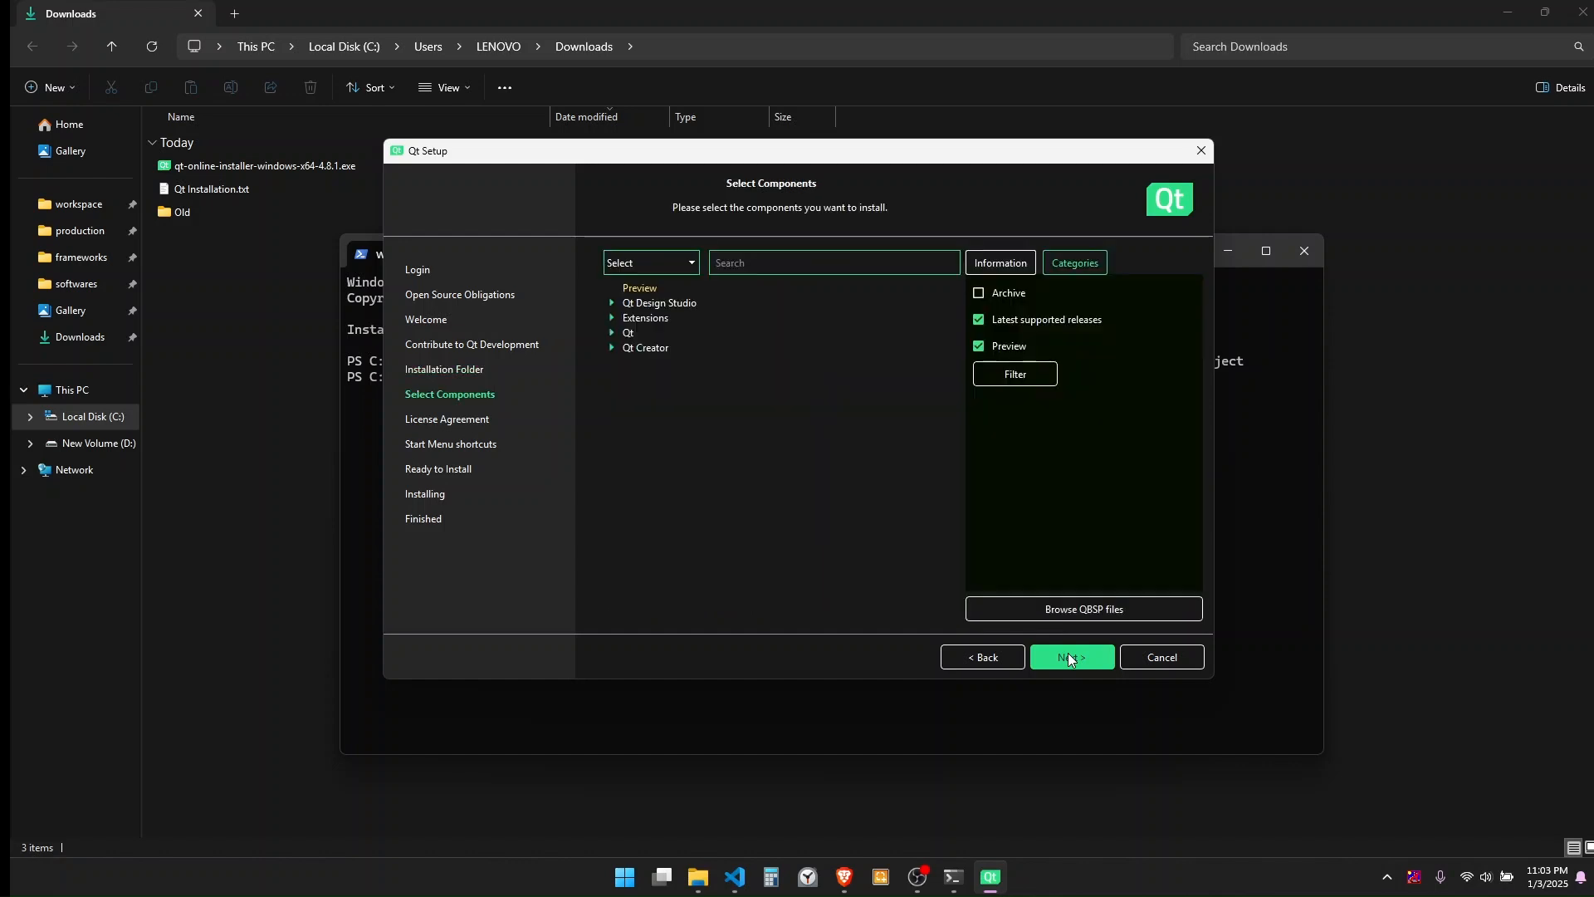
# Step: Expand the Qt Design Studio, Extensions, Qt and Qt Creator component groups to review their entries
pyautogui.click(612, 303)
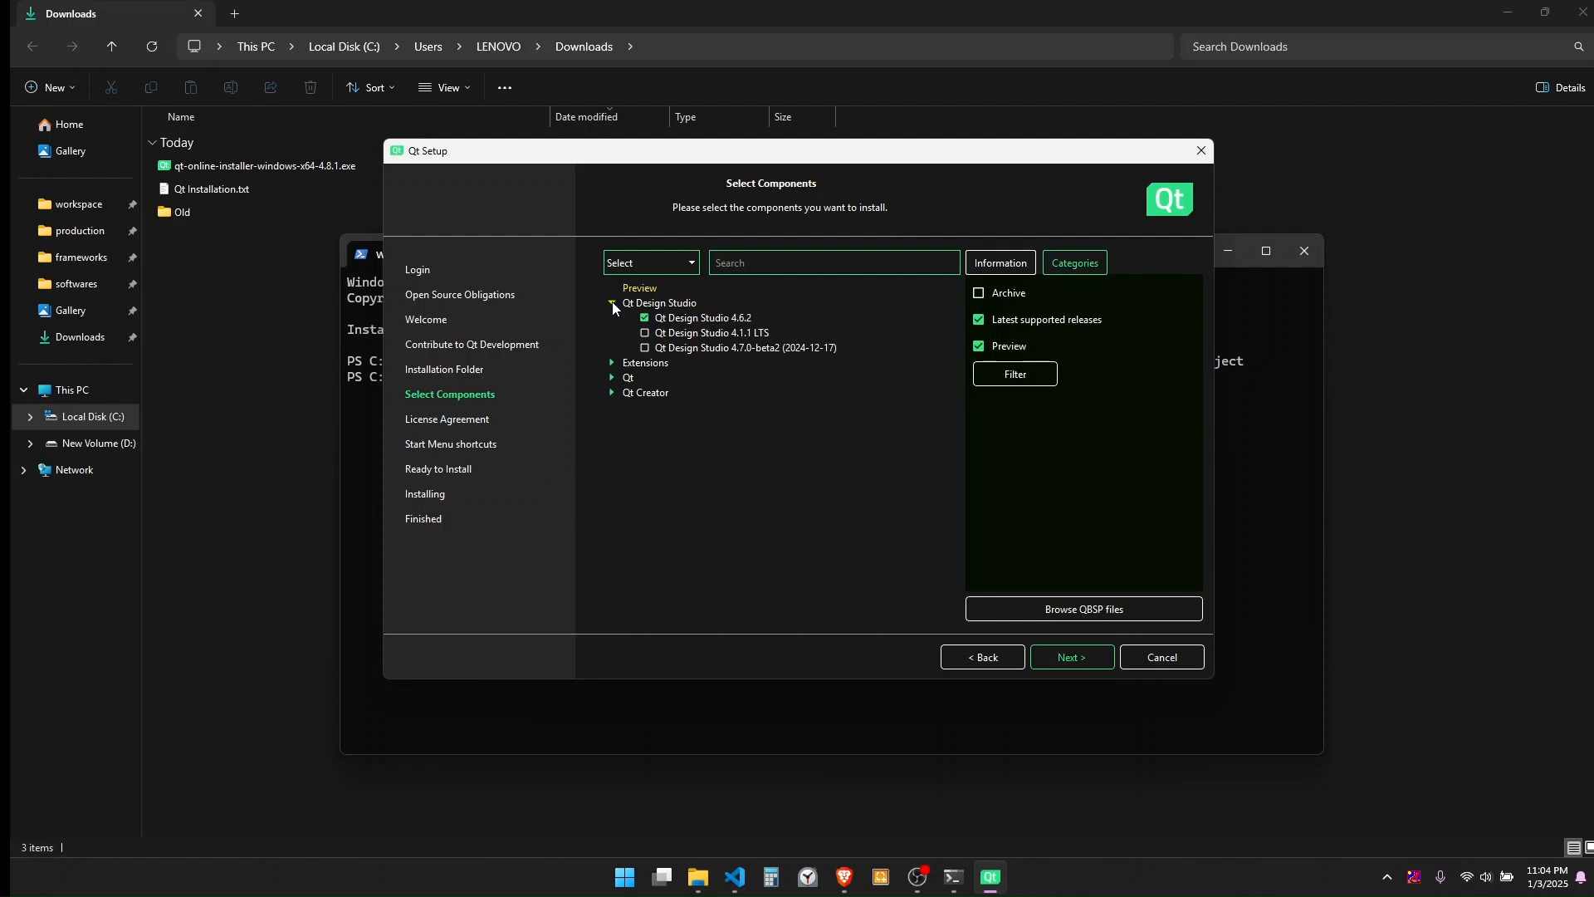
pyautogui.click(612, 364)
pyautogui.click(612, 422)
pyautogui.click(613, 526)
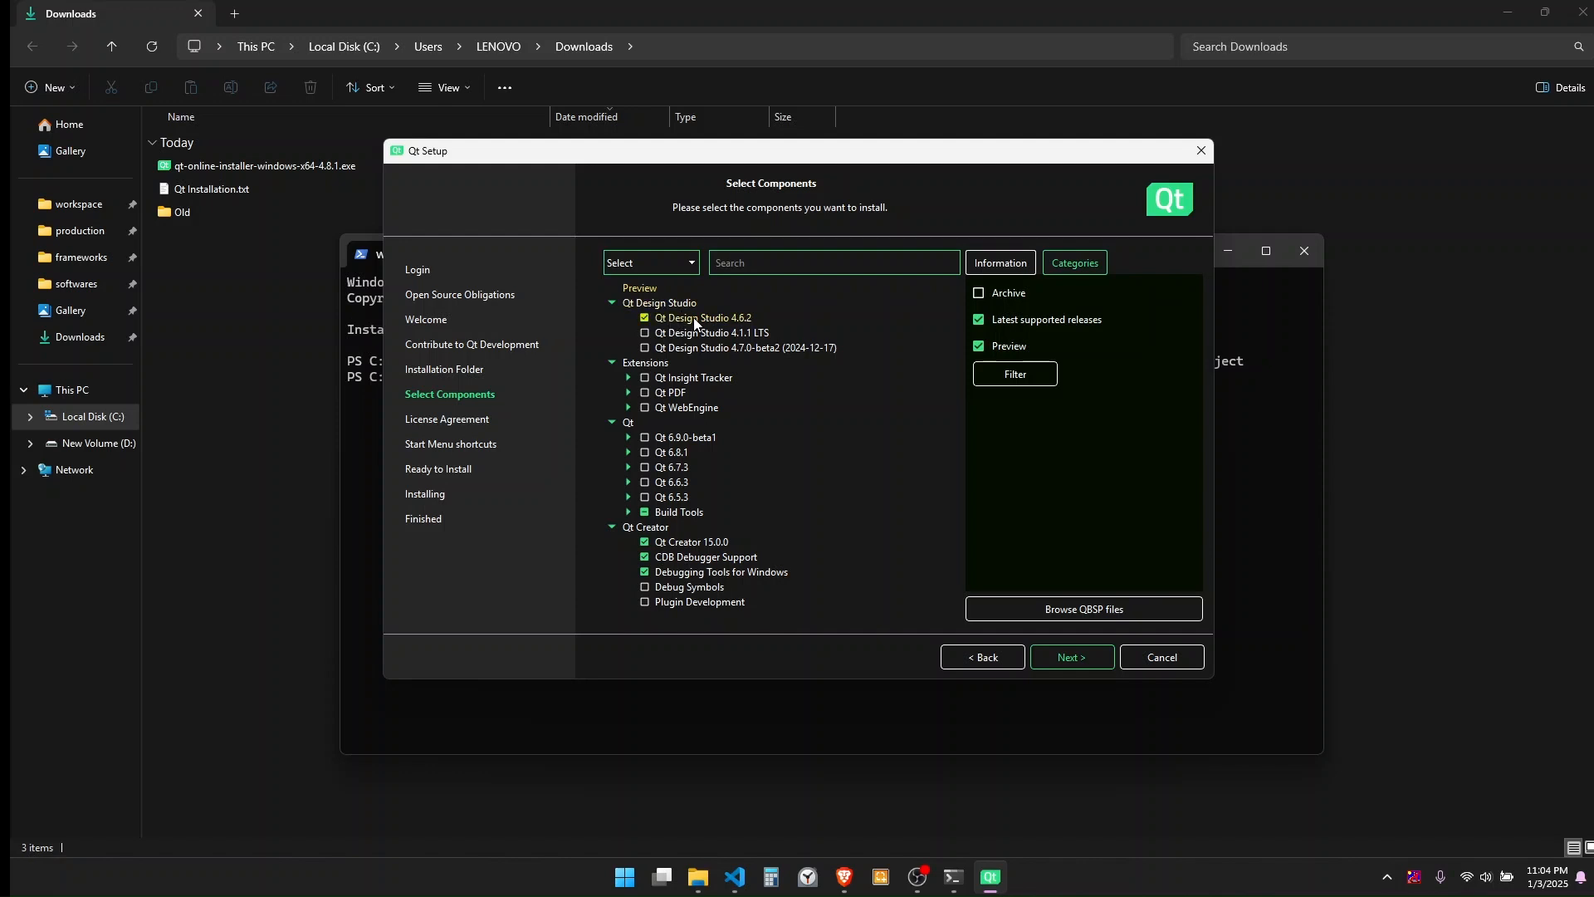
pyautogui.moveTo(711, 323)
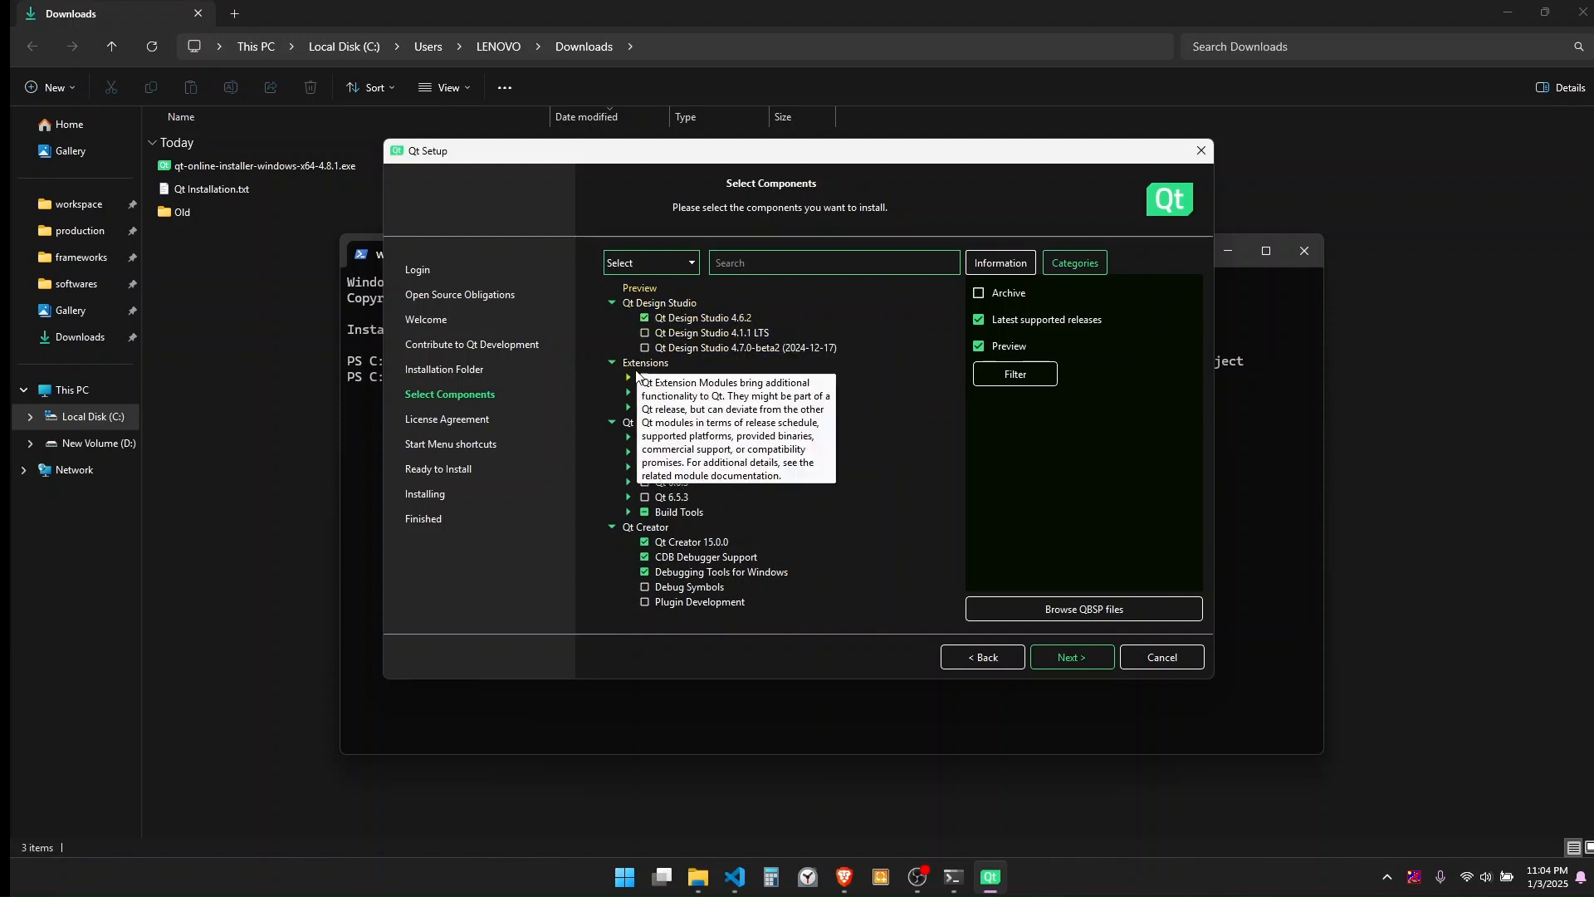
# Step: Select Qt 6.8.1 without both WebAssembly variants, MSVC 2022 ARM64, LLVM-MinGW 17.0.6 64-bit, MSVC 2022 64-bit, Android and Sources
pyautogui.click(629, 453)
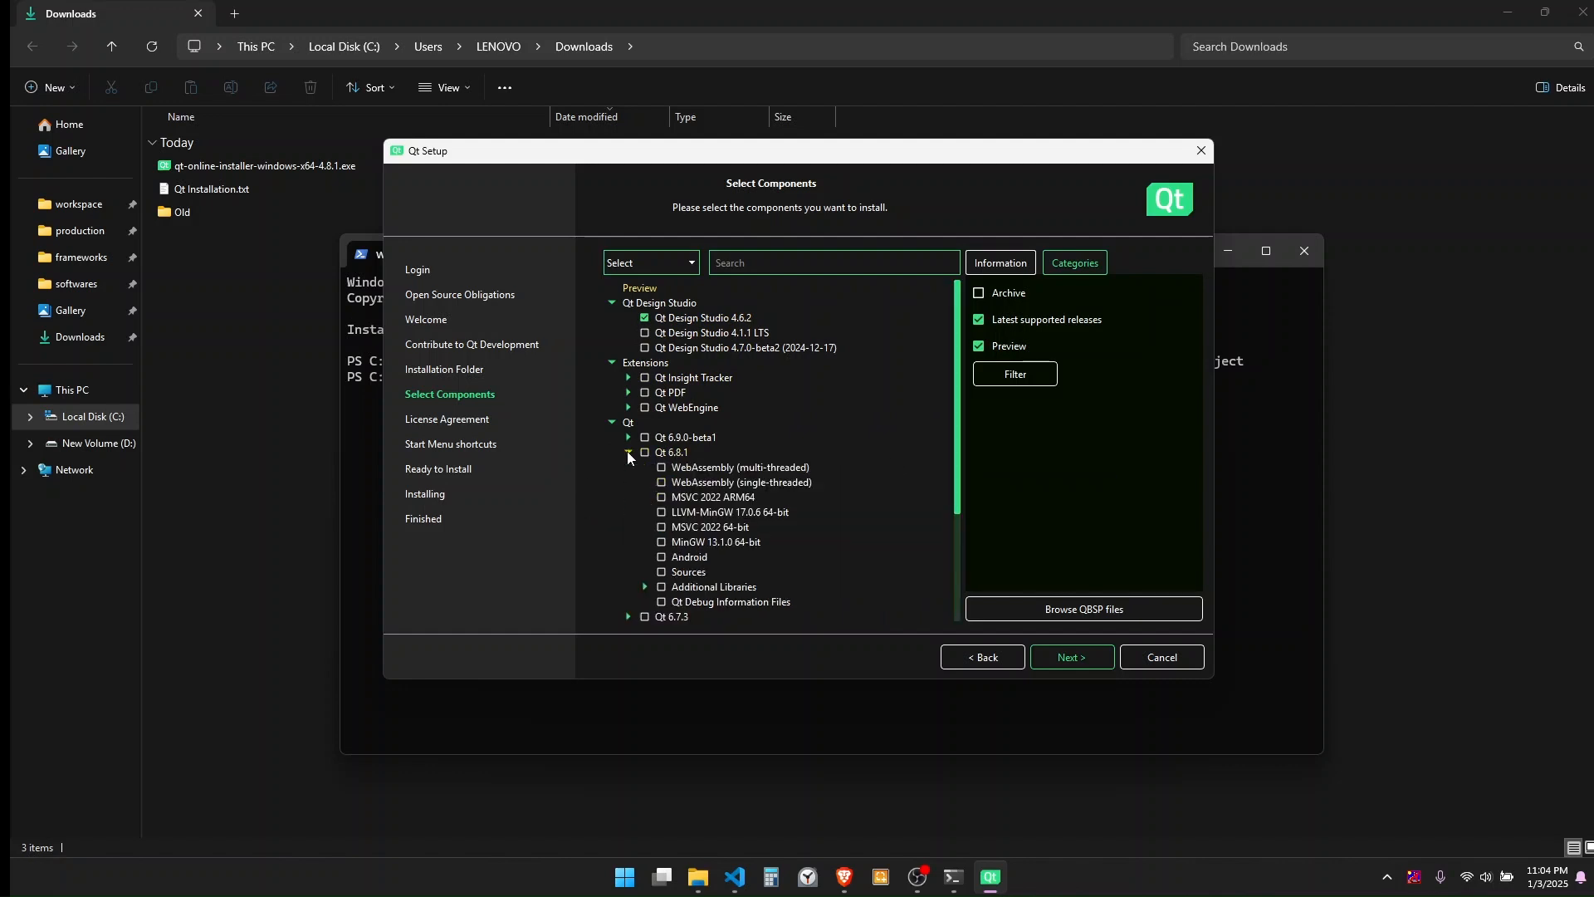
pyautogui.scroll(-2, 732, 488)
pyautogui.click(645, 363)
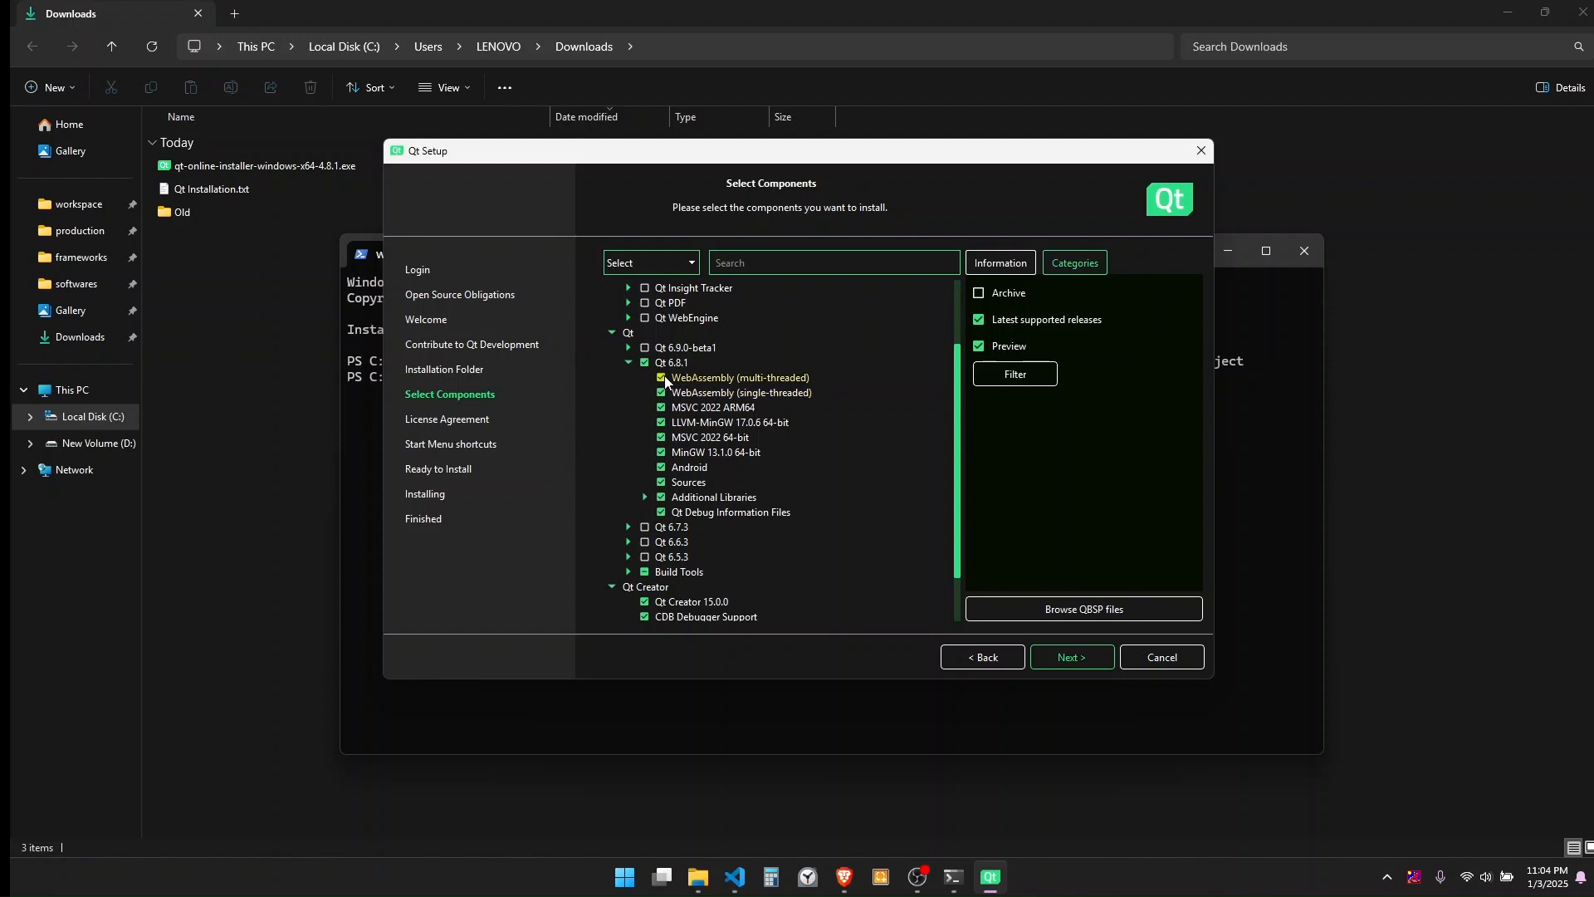
pyautogui.click(662, 378)
pyautogui.click(662, 393)
pyautogui.click(661, 408)
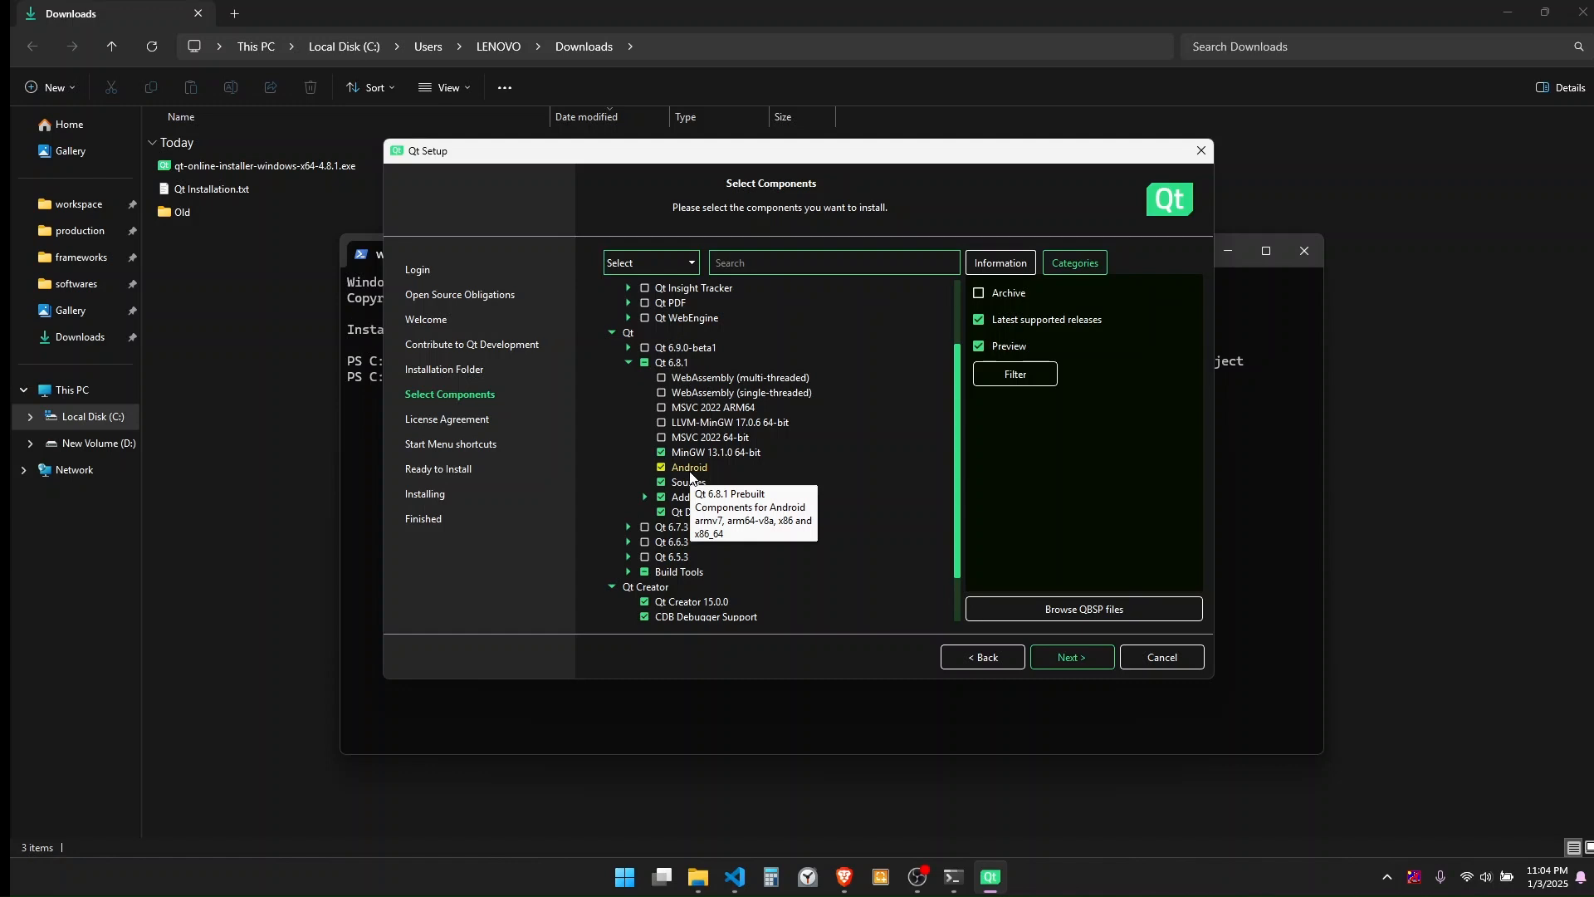
pyautogui.click(661, 466)
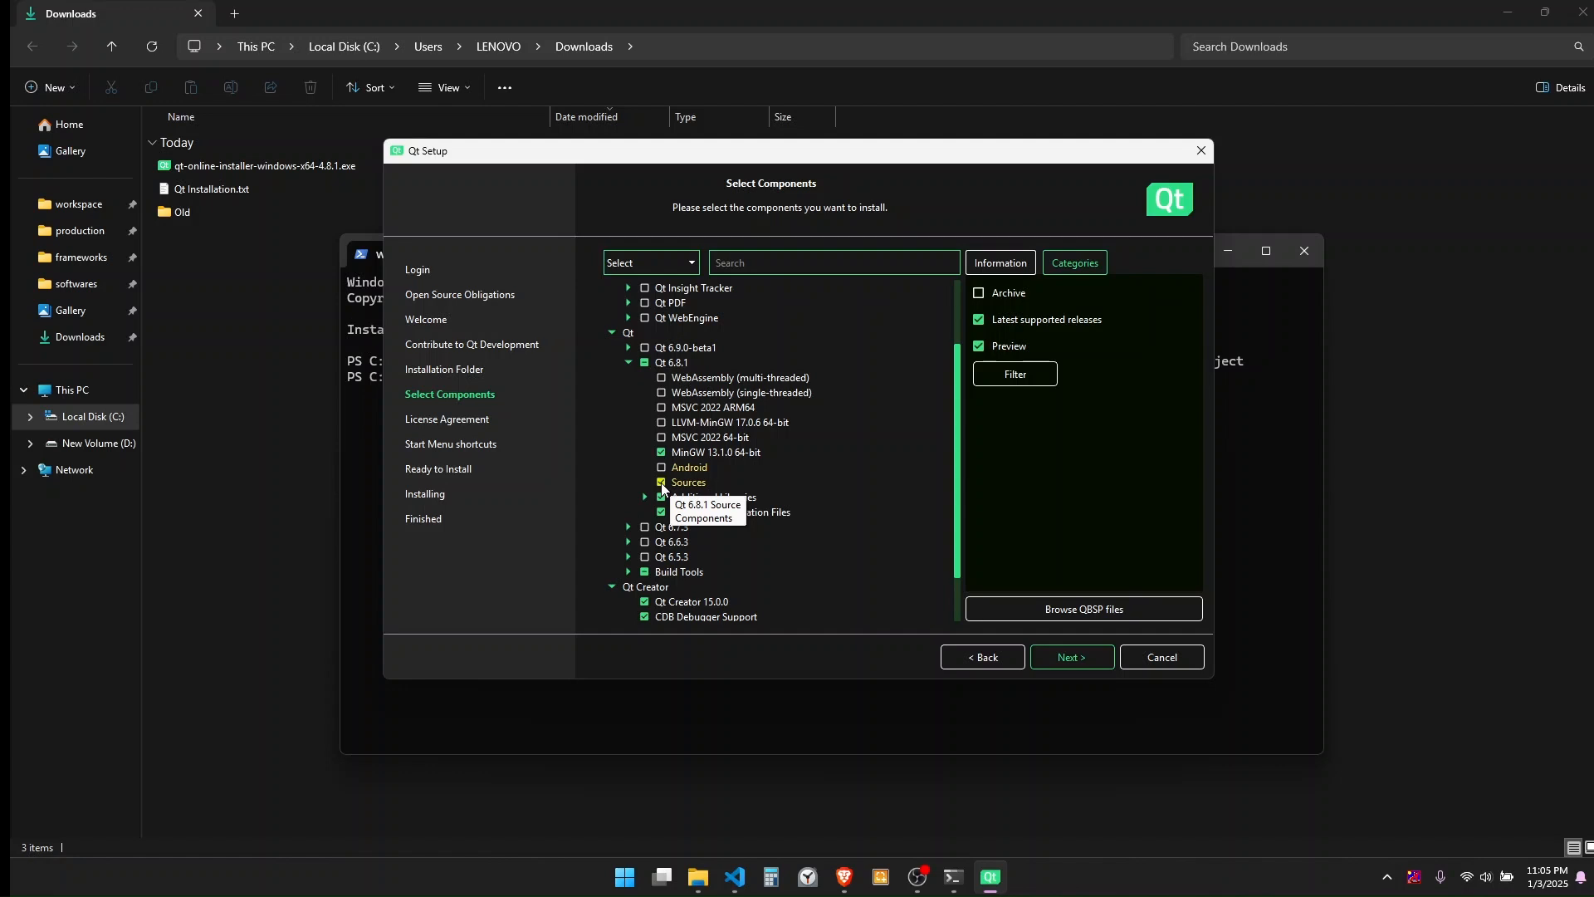
pyautogui.click(661, 483)
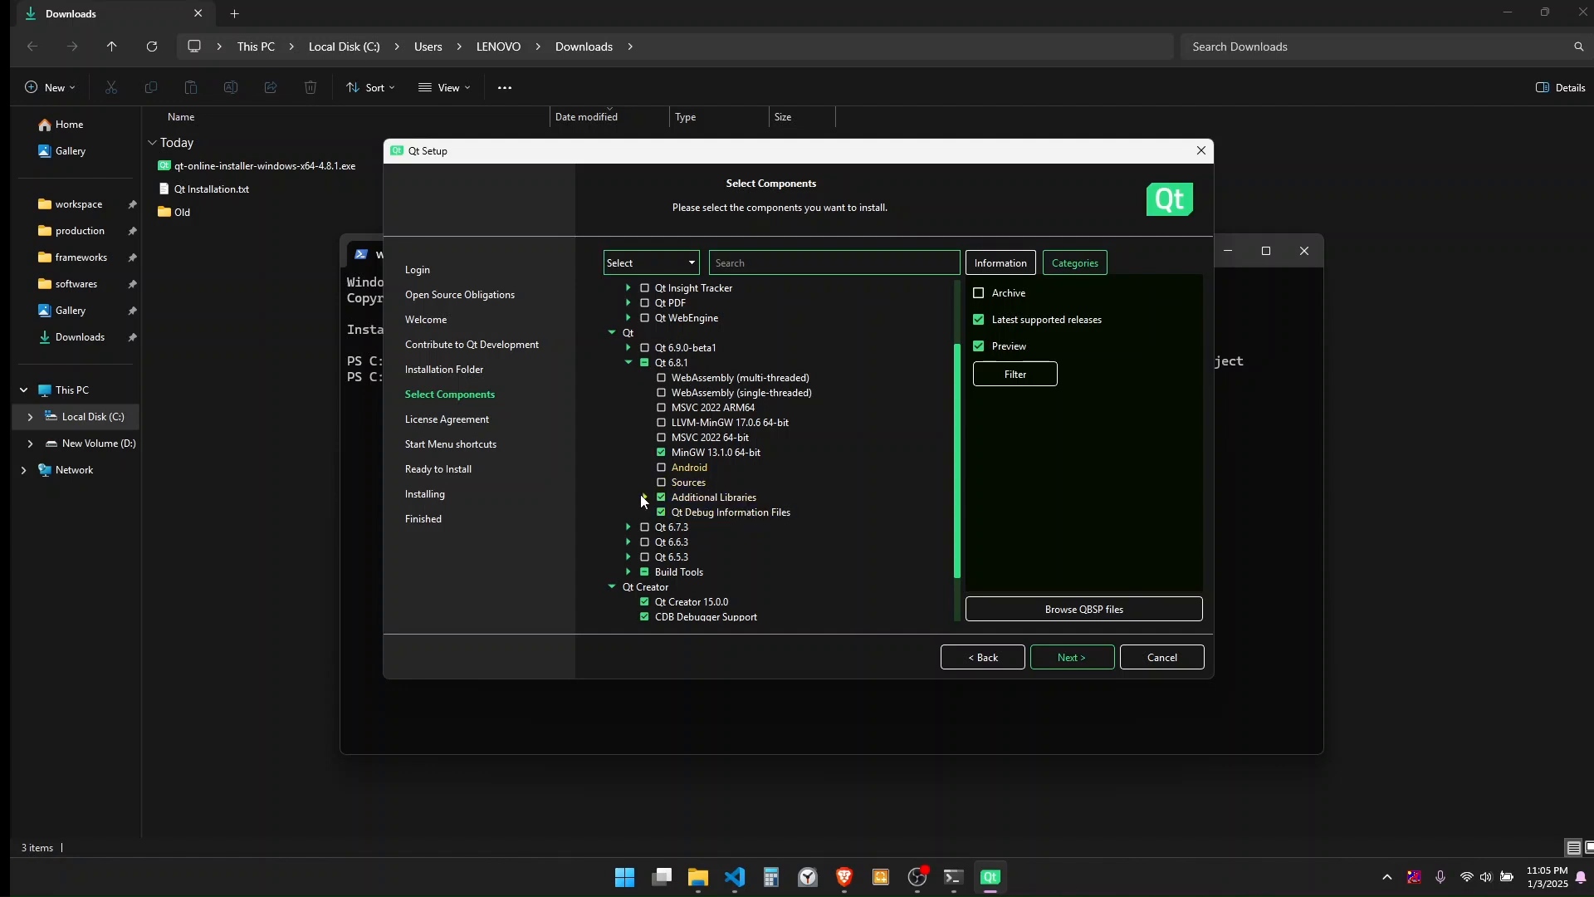
# Step: Examine the components under Qt 6.8.1's Additional Libraries, Build Tools and Qt Creator
pyautogui.click(644, 497)
pyautogui.scroll(-4, 696, 502)
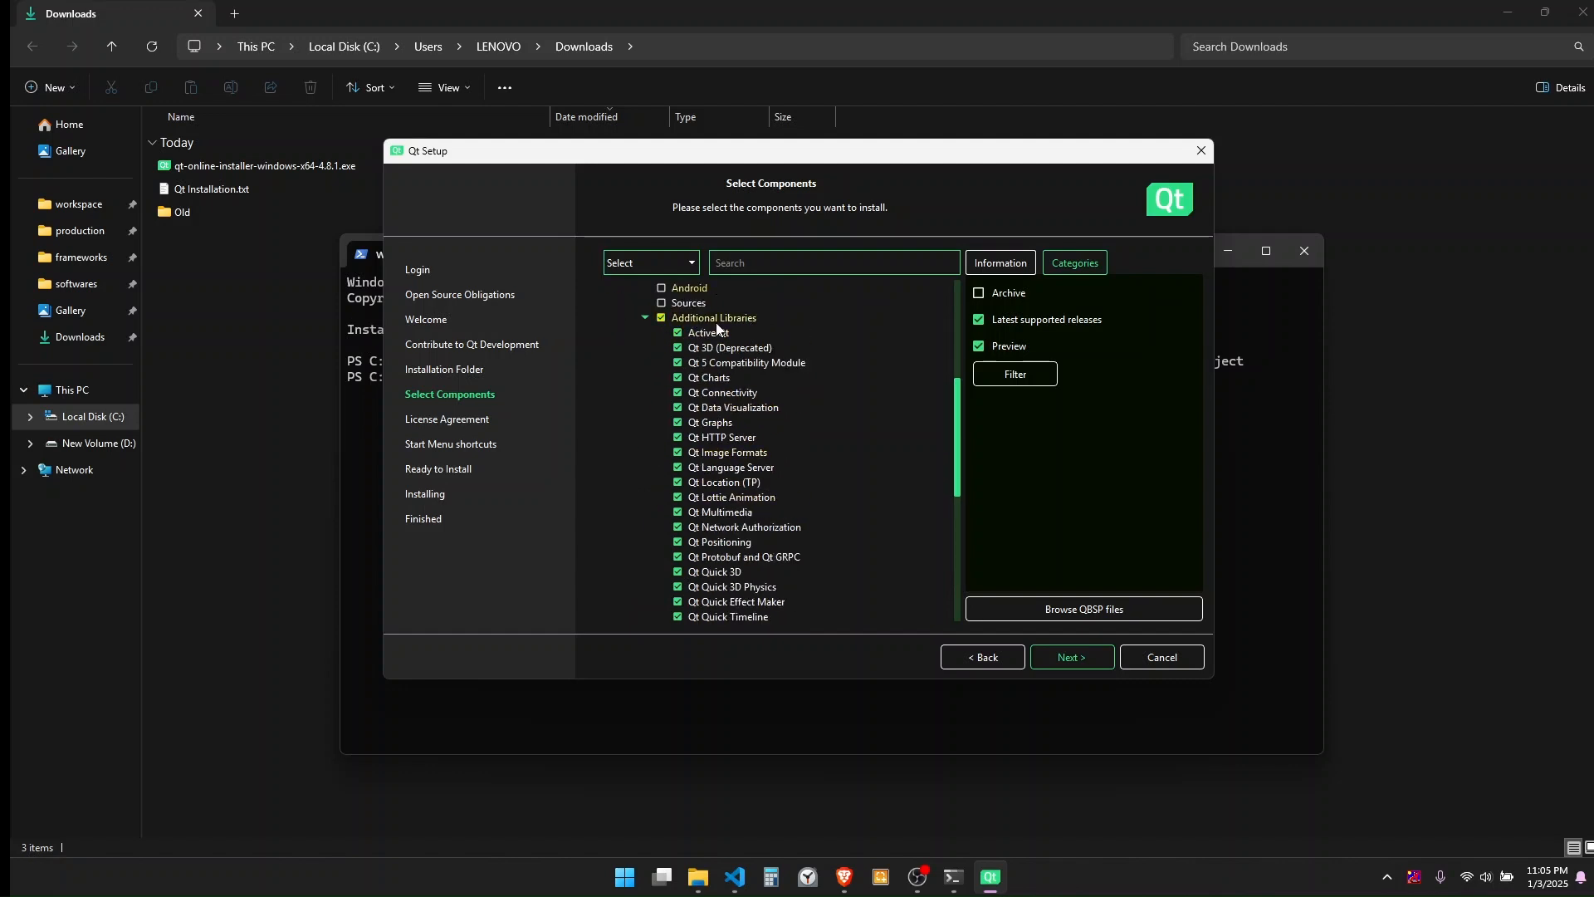
pyautogui.scroll(2, 716, 333)
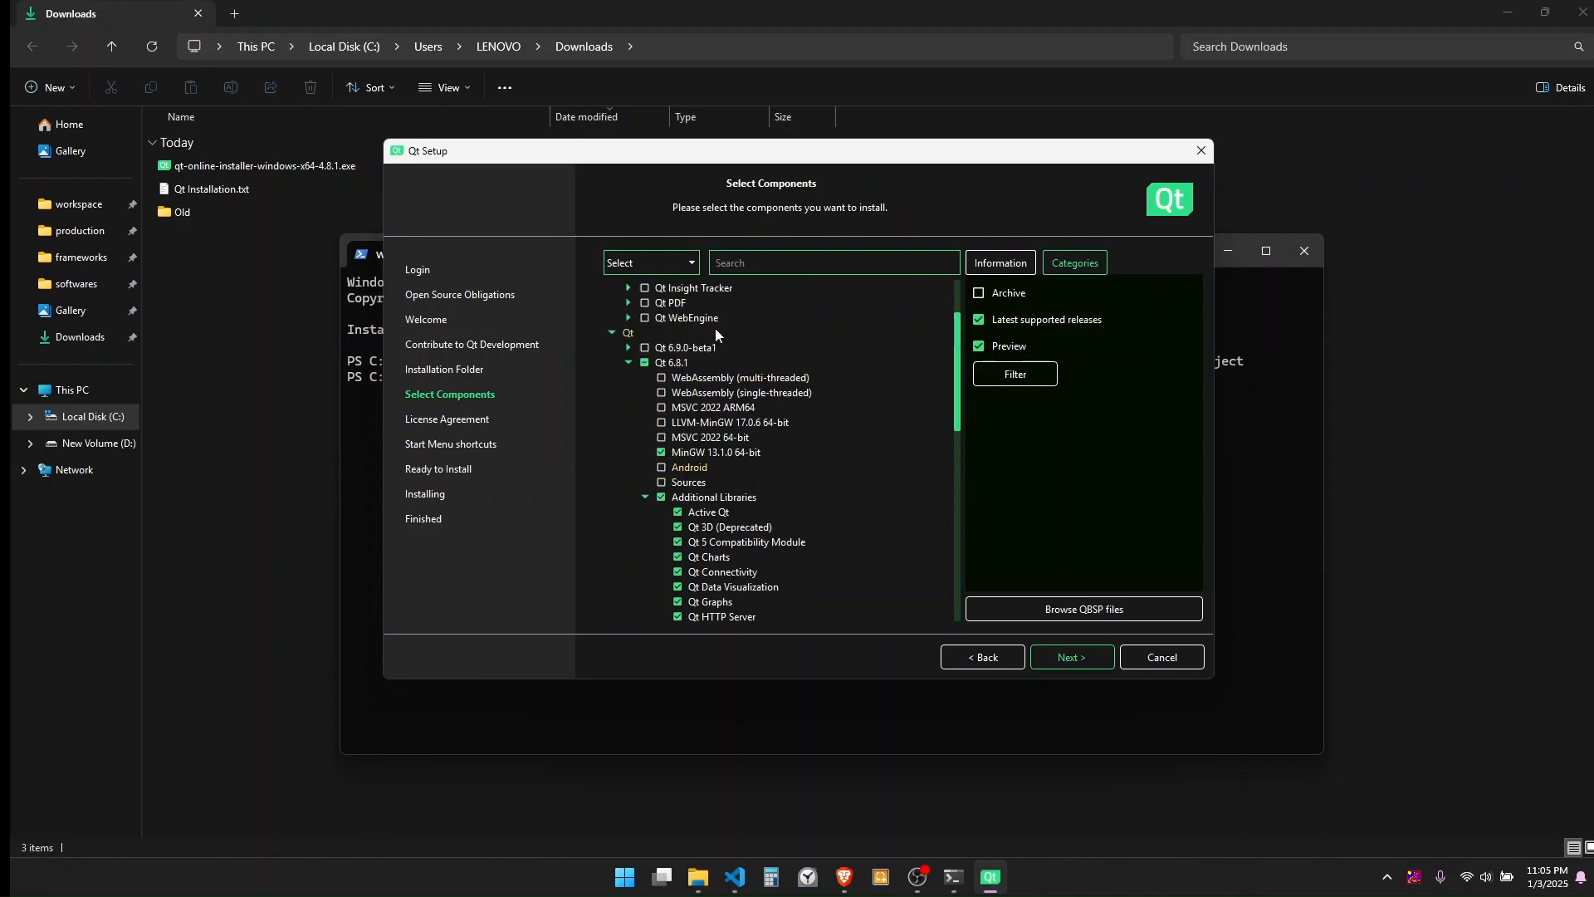
pyautogui.scroll(-1, 716, 334)
pyautogui.scroll(3, 715, 332)
pyautogui.scroll(-10, 711, 398)
pyautogui.scroll(-2, 713, 405)
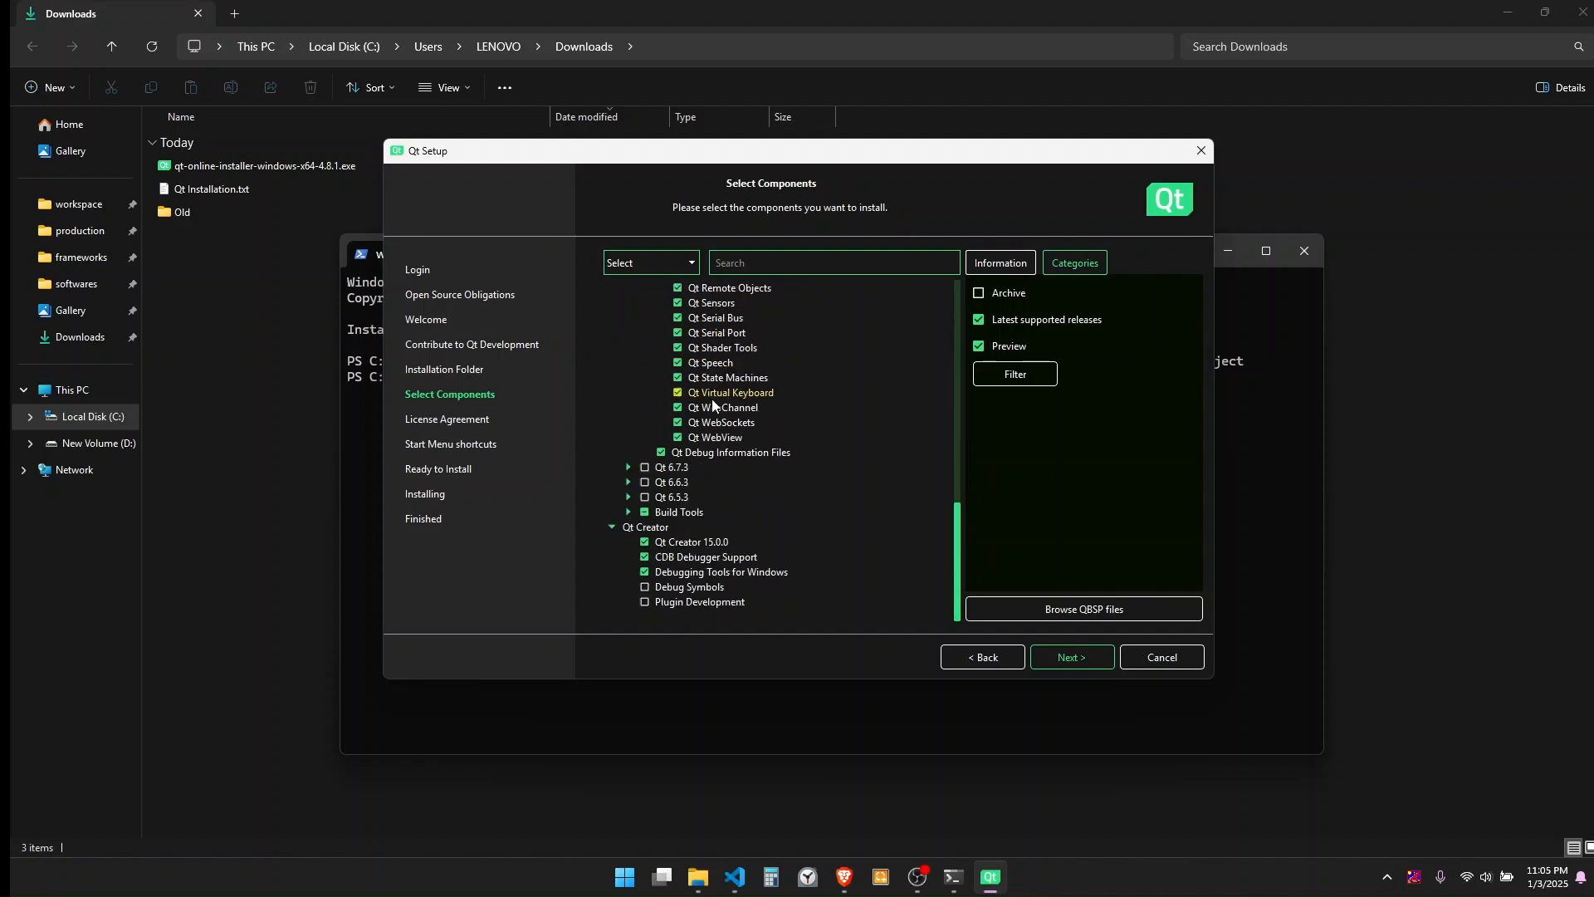
pyautogui.click(631, 512)
pyautogui.scroll(-4, 775, 504)
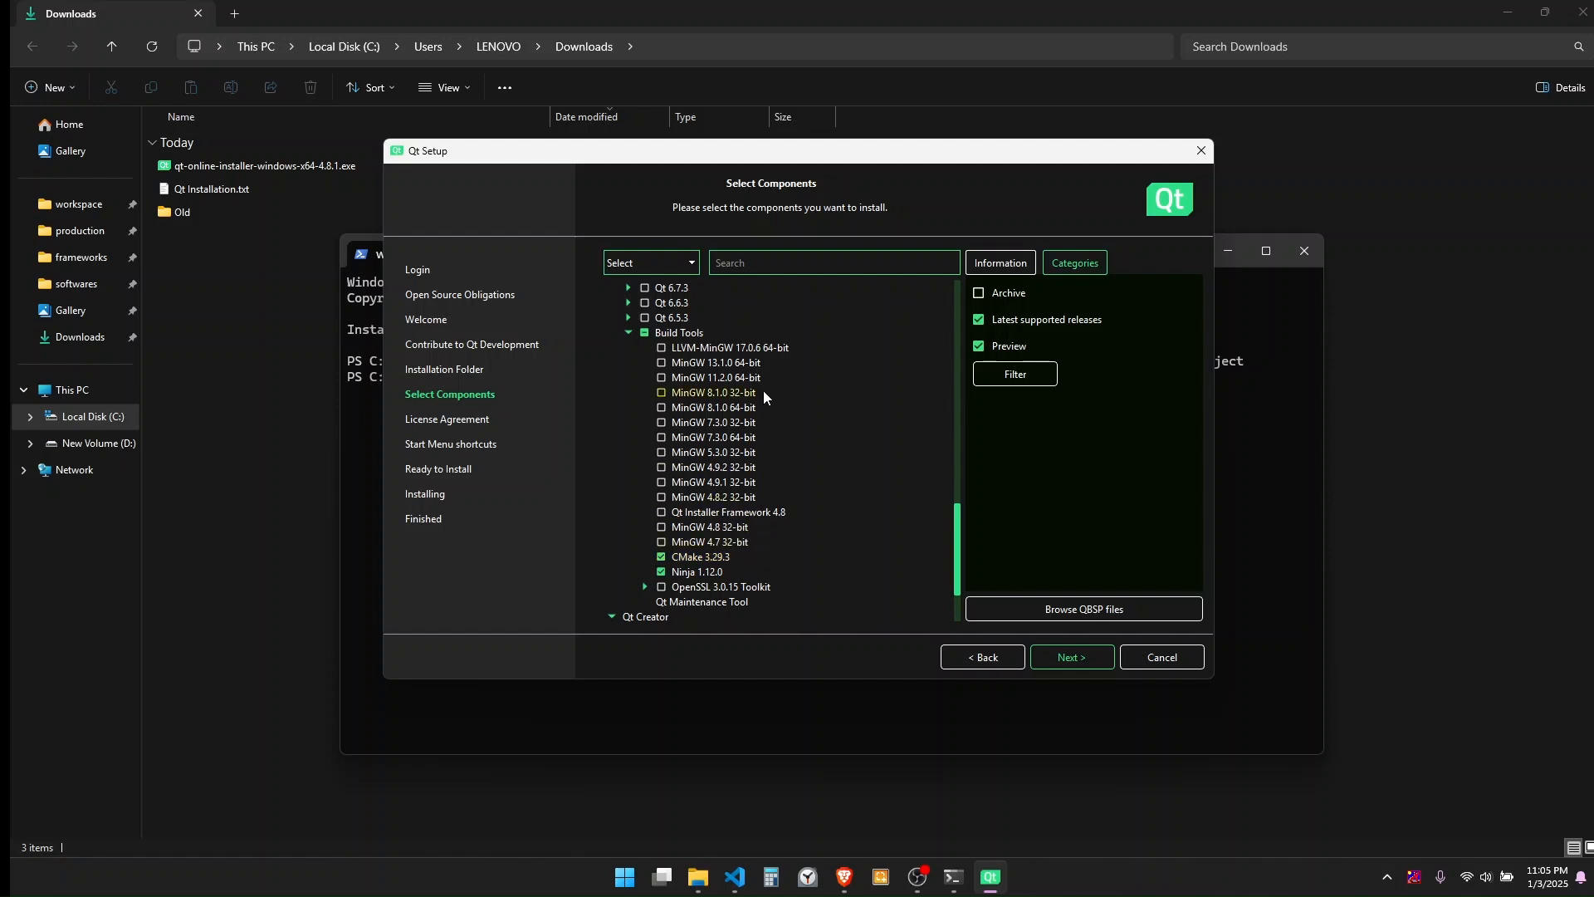
pyautogui.scroll(-2, 777, 423)
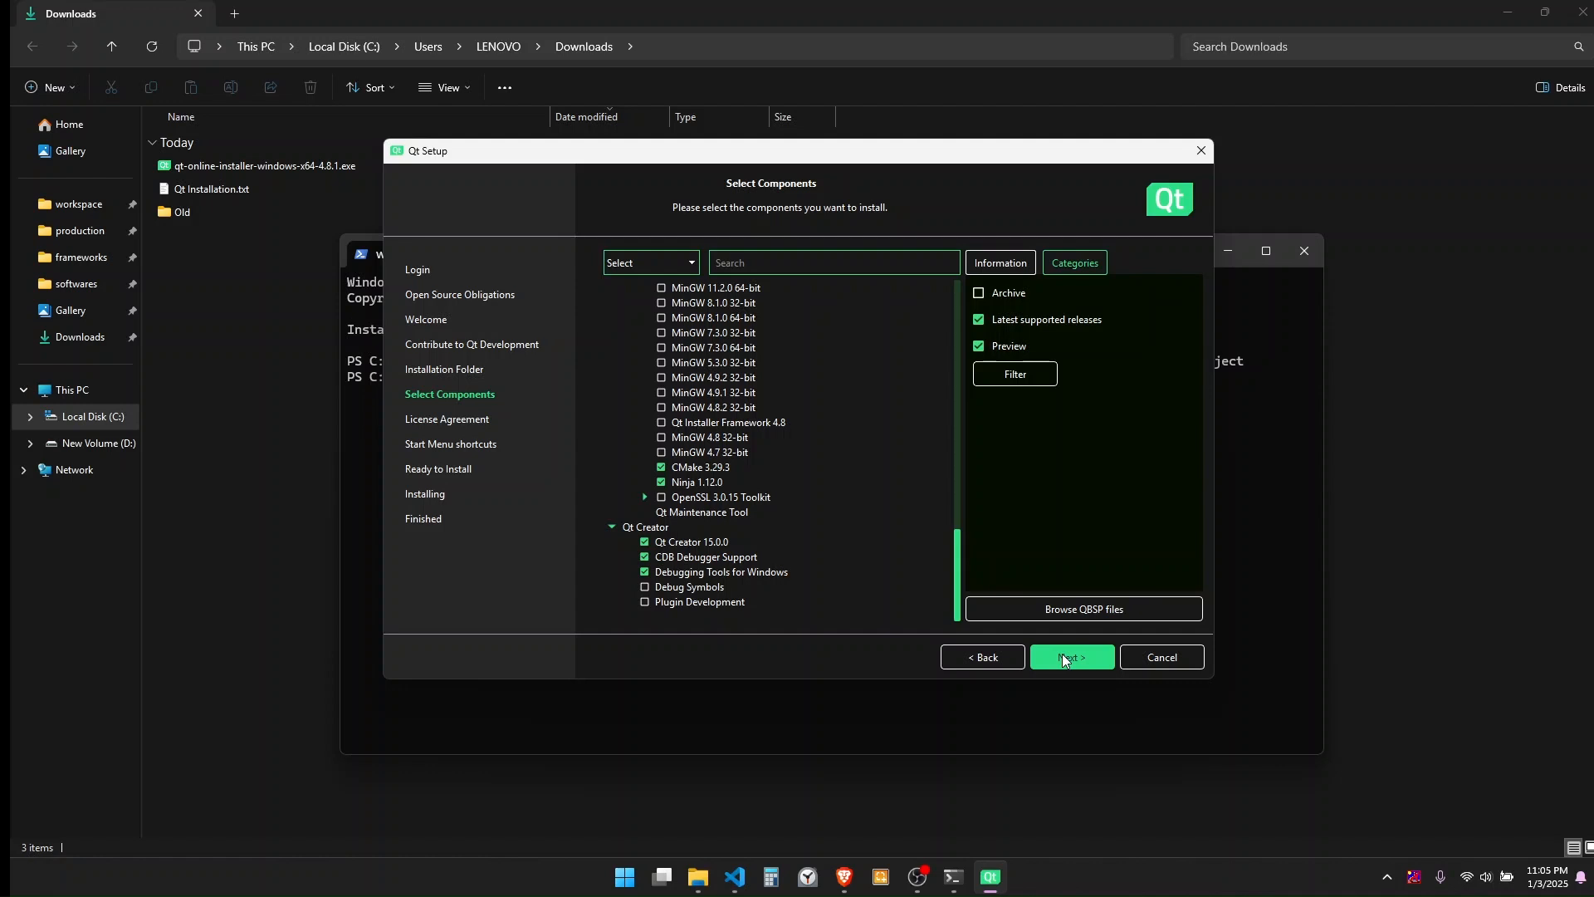
# Step: Cancel Qt Setup, confirm quitting the installer, and close the PowerShell window
pyautogui.click(1161, 656)
pyautogui.click(802, 440)
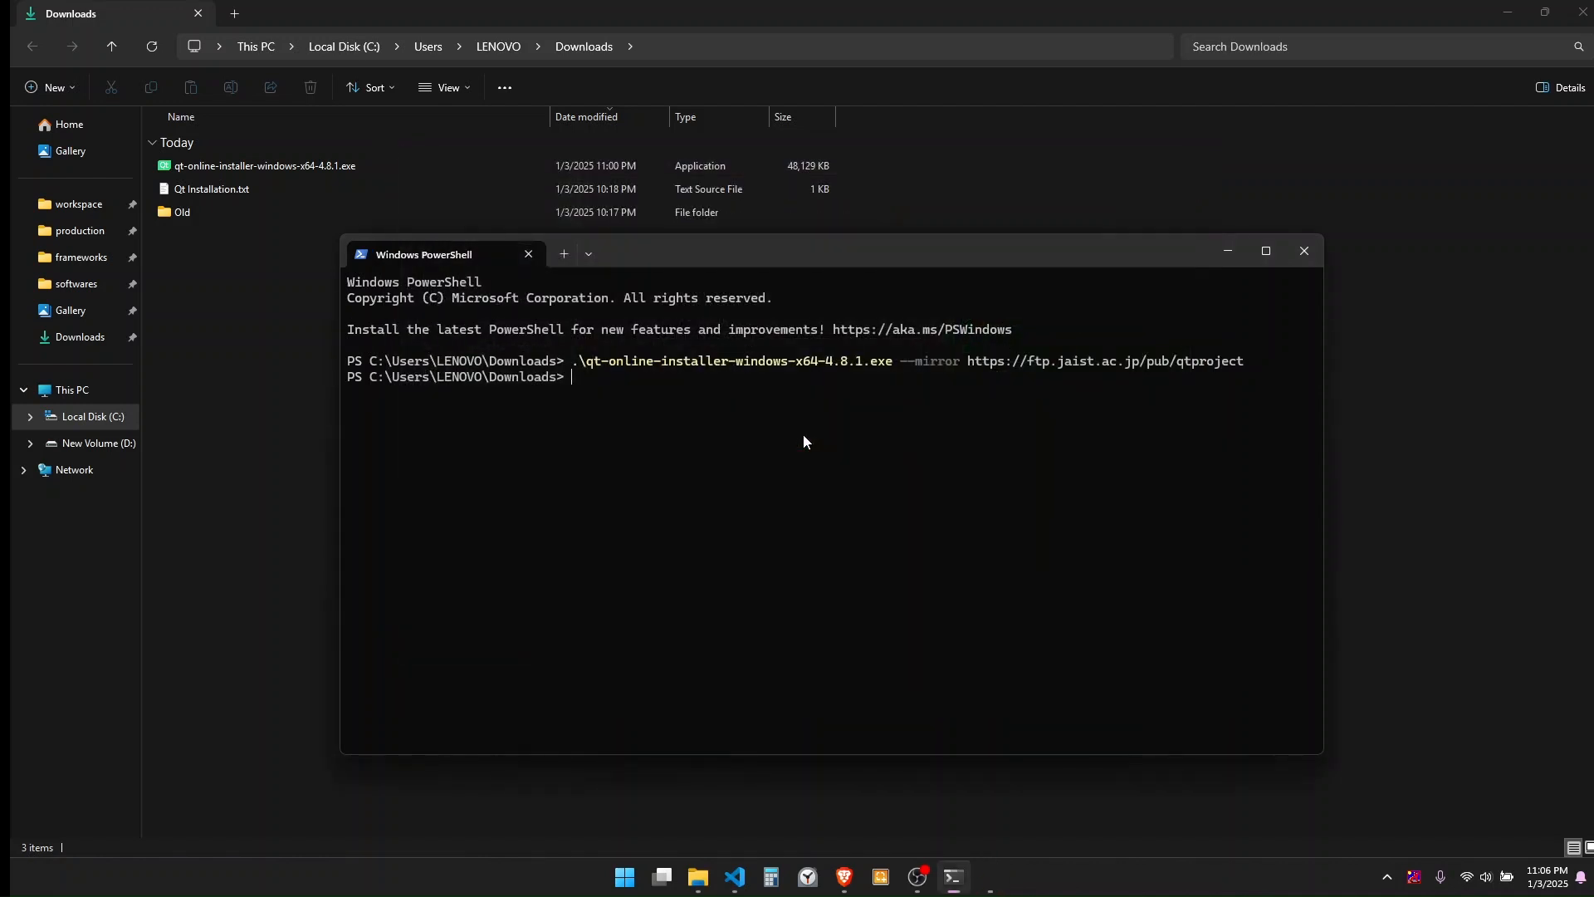
pyautogui.click(1300, 249)
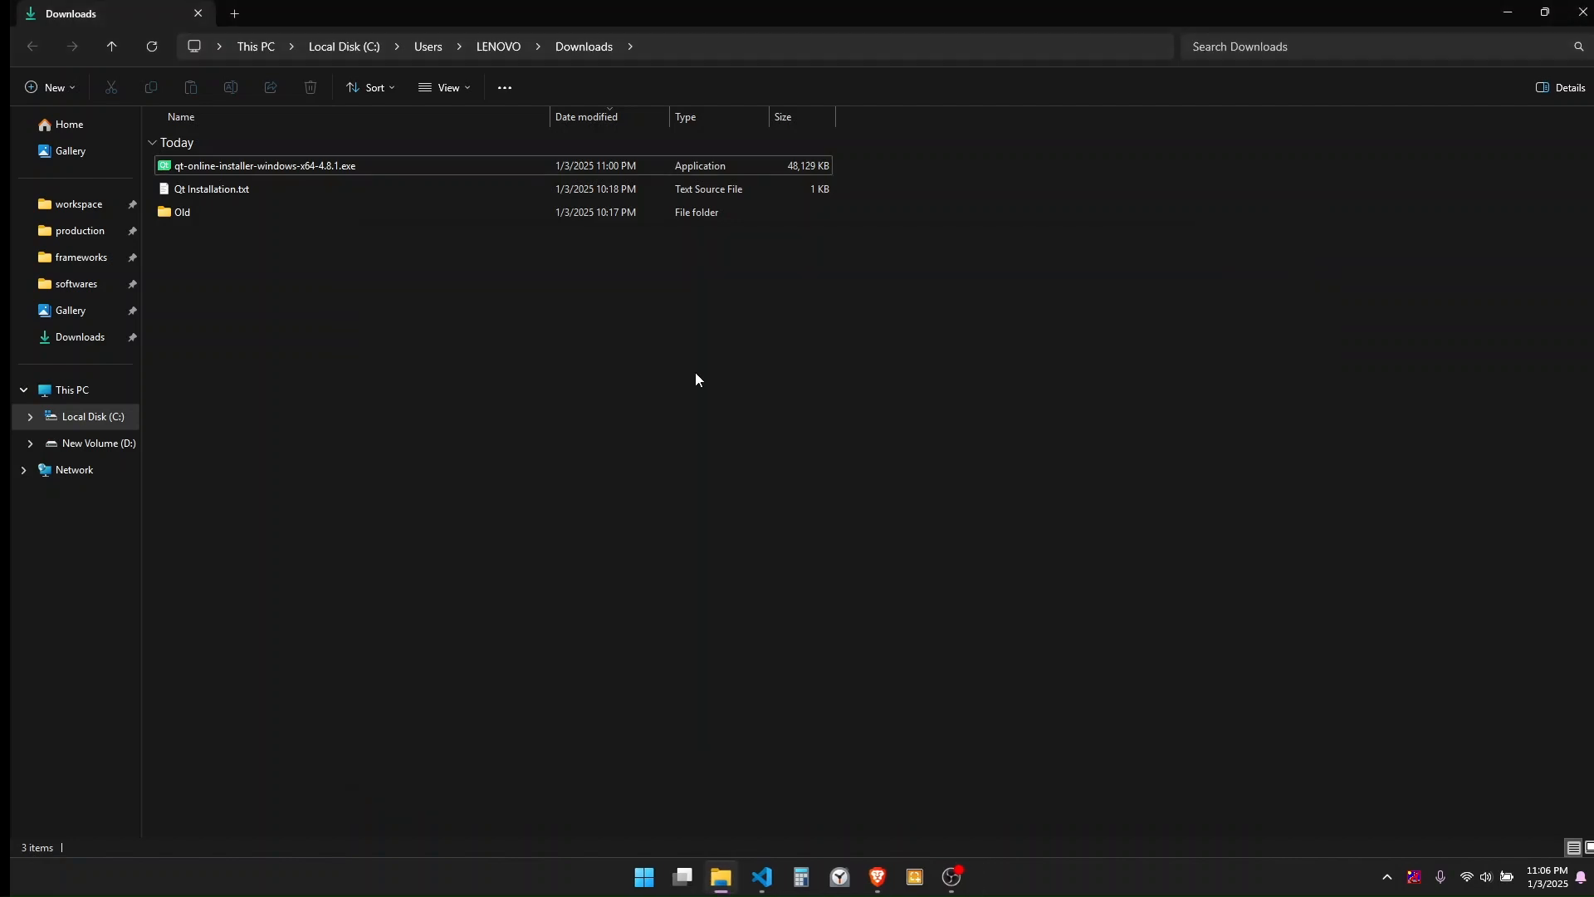
# Step: Search Windows for qt and launch Qt Creator 14.0.1 (Community)
pyautogui.click(664, 876)
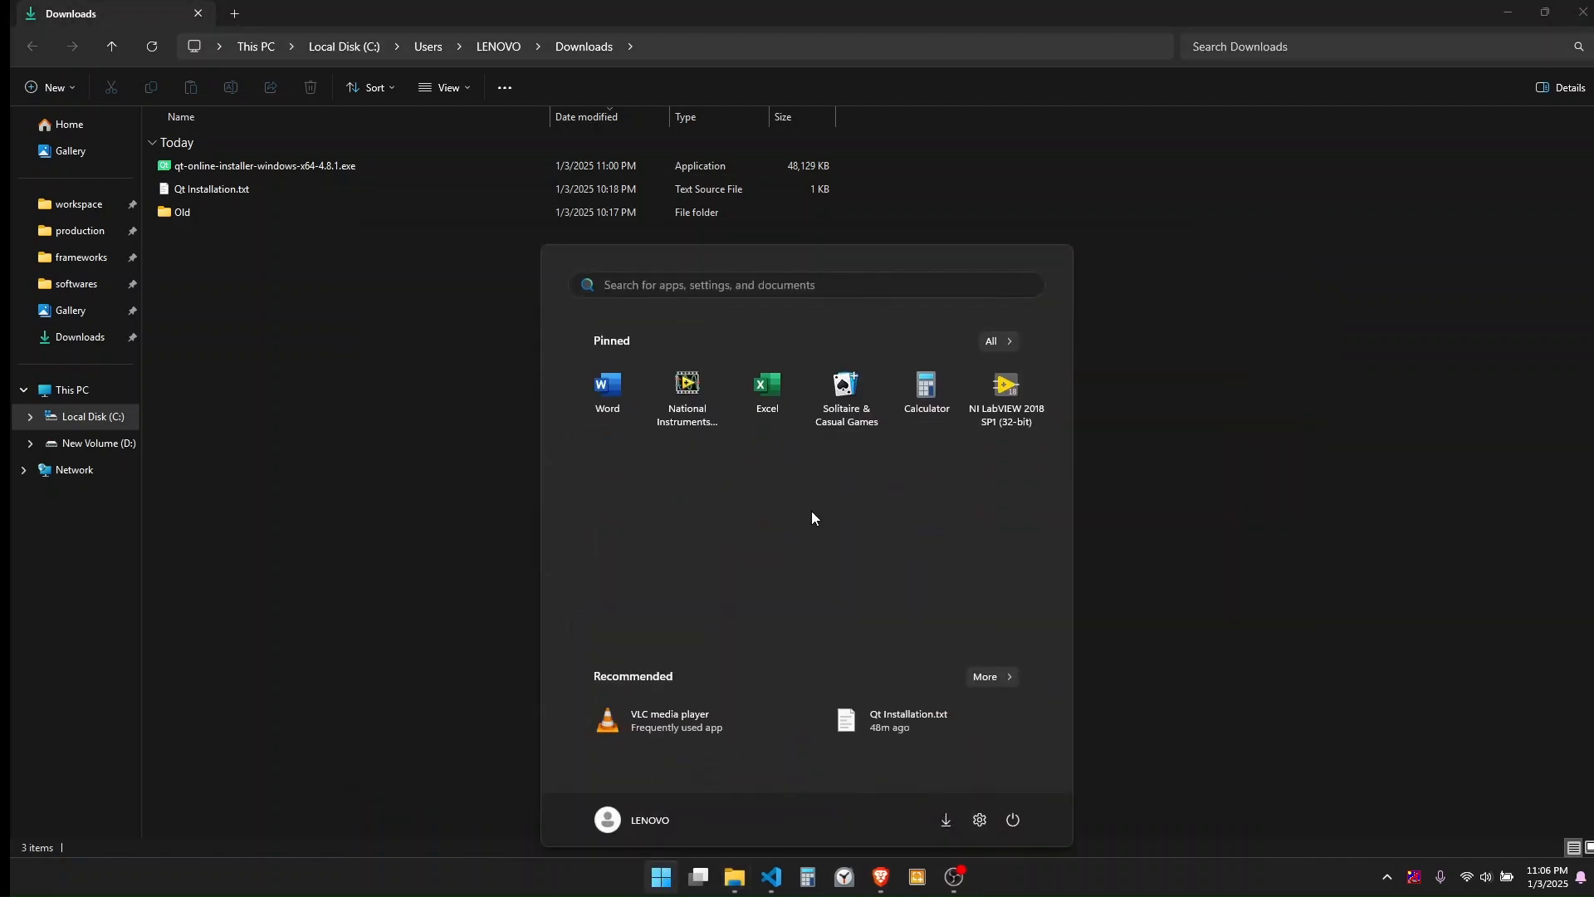
pyautogui.write('qt')
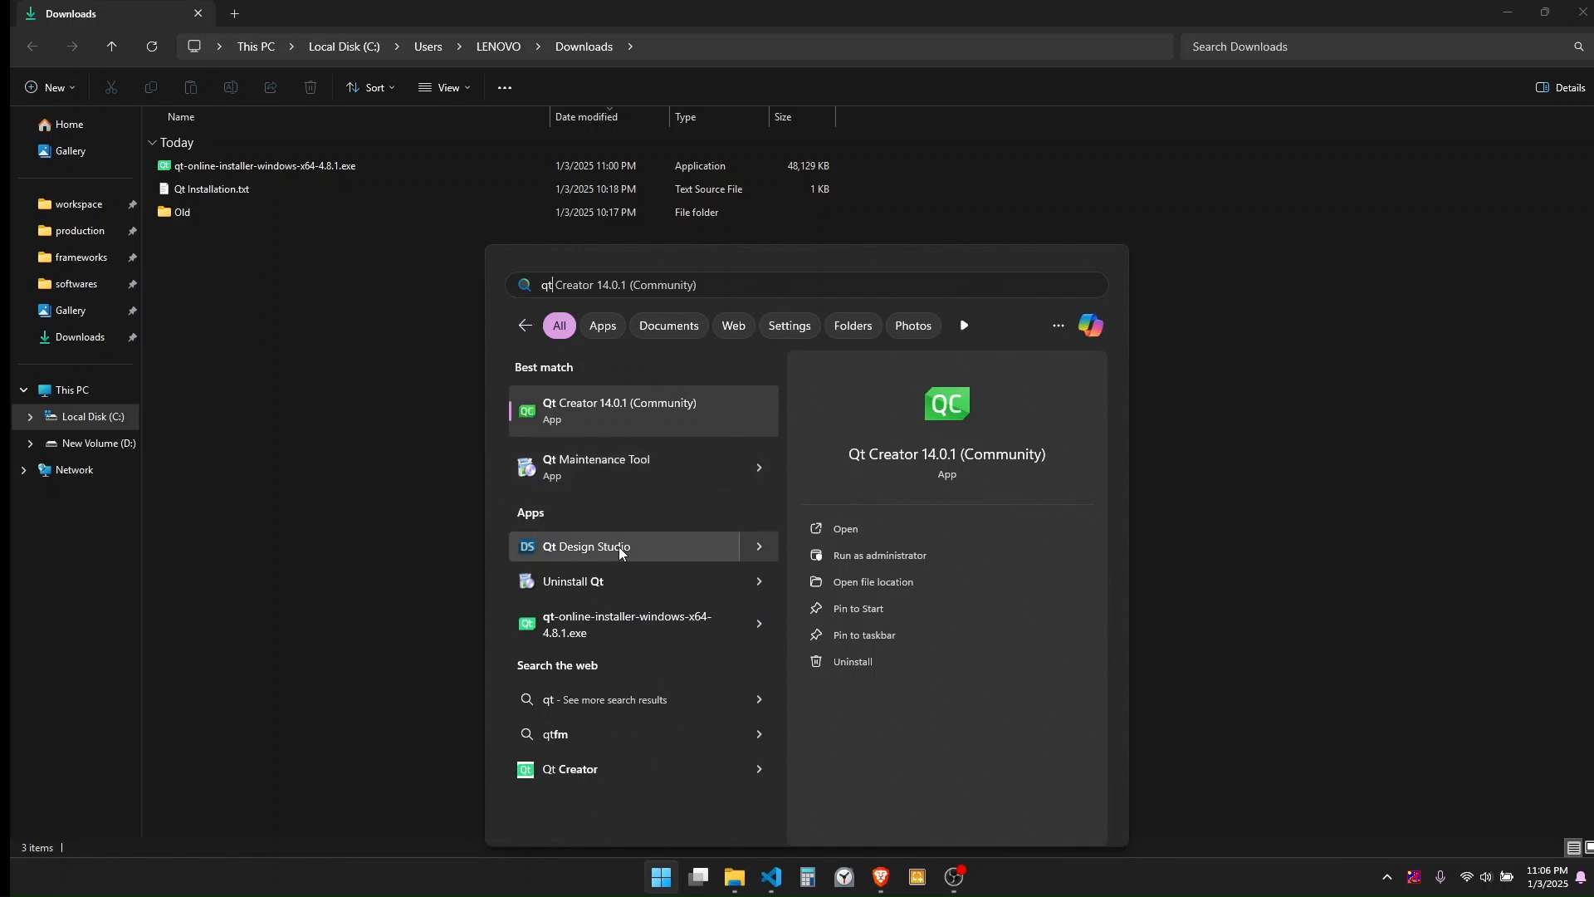
pyautogui.click(634, 405)
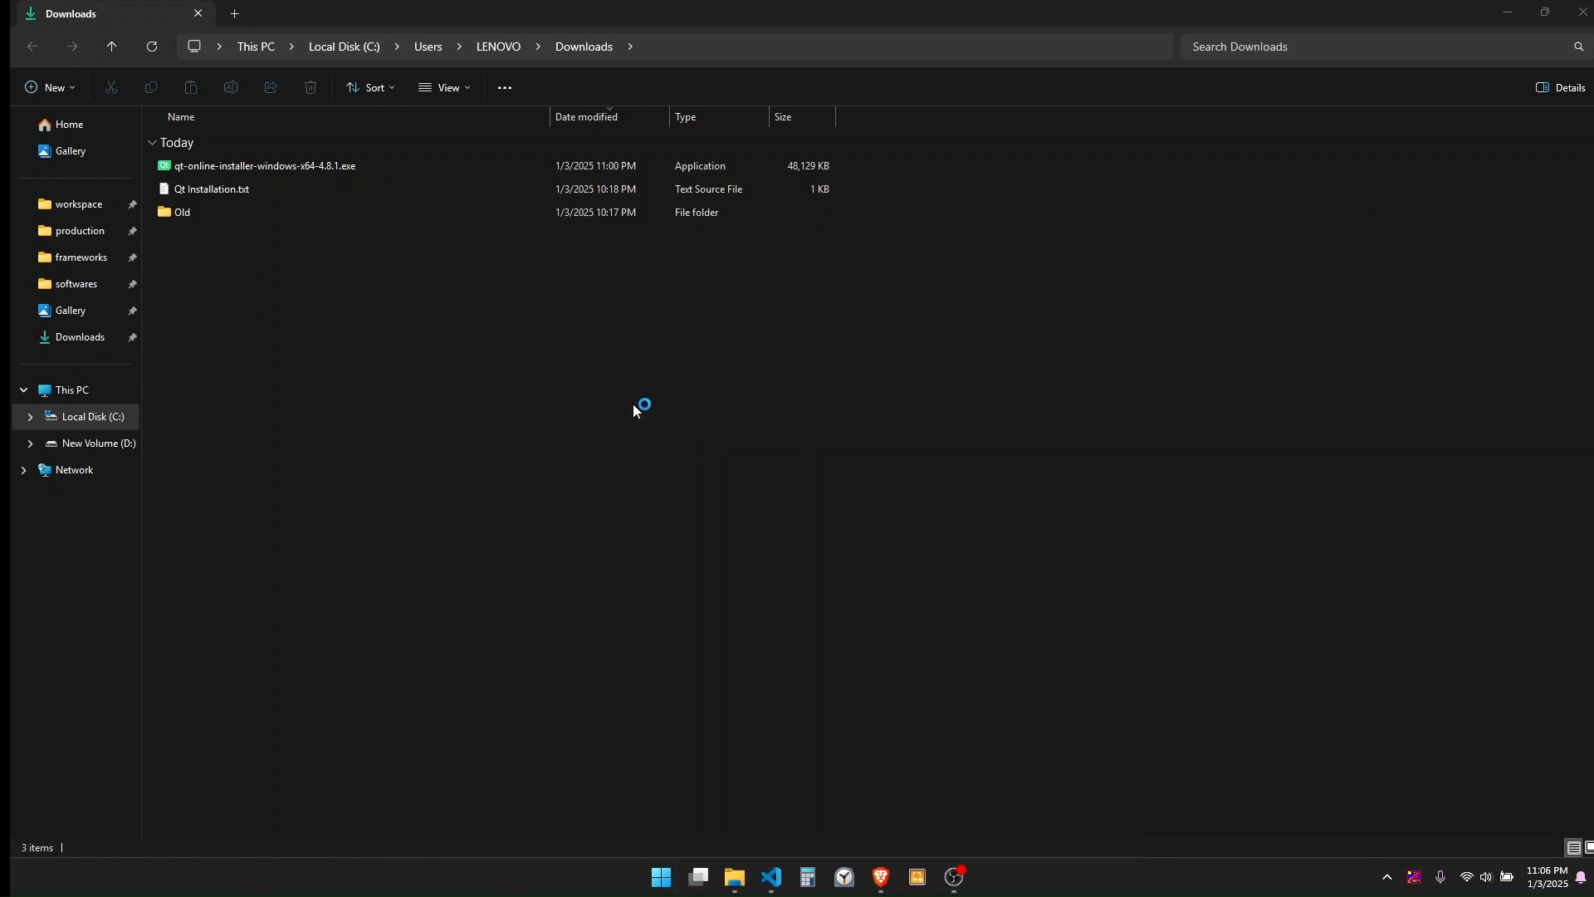